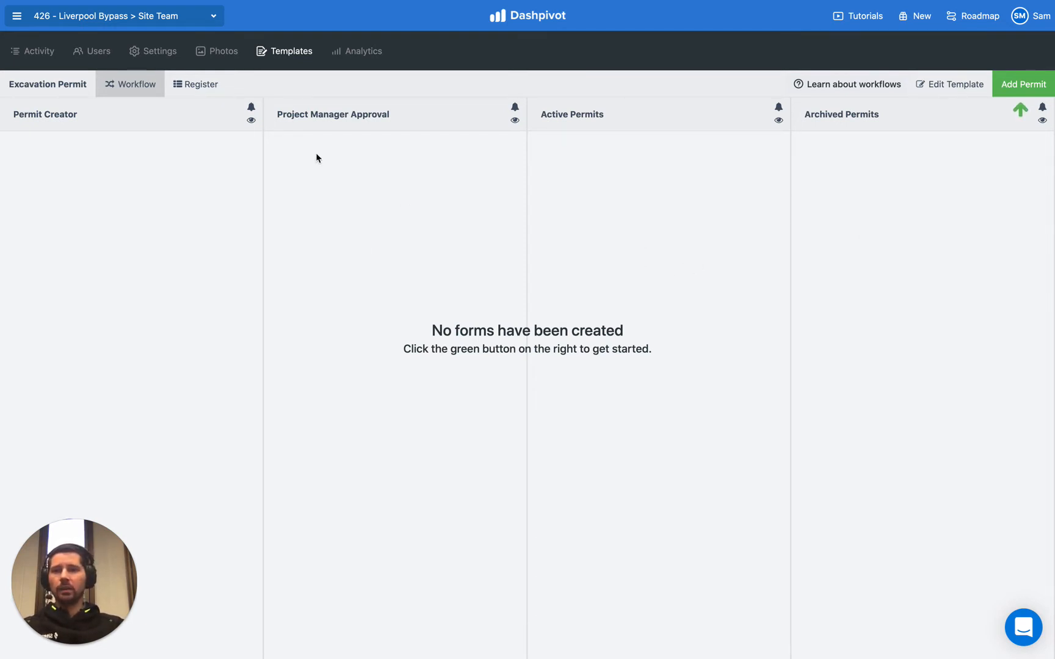
pyautogui.moveTo(14, 114); pyautogui.dragTo(92, 118)
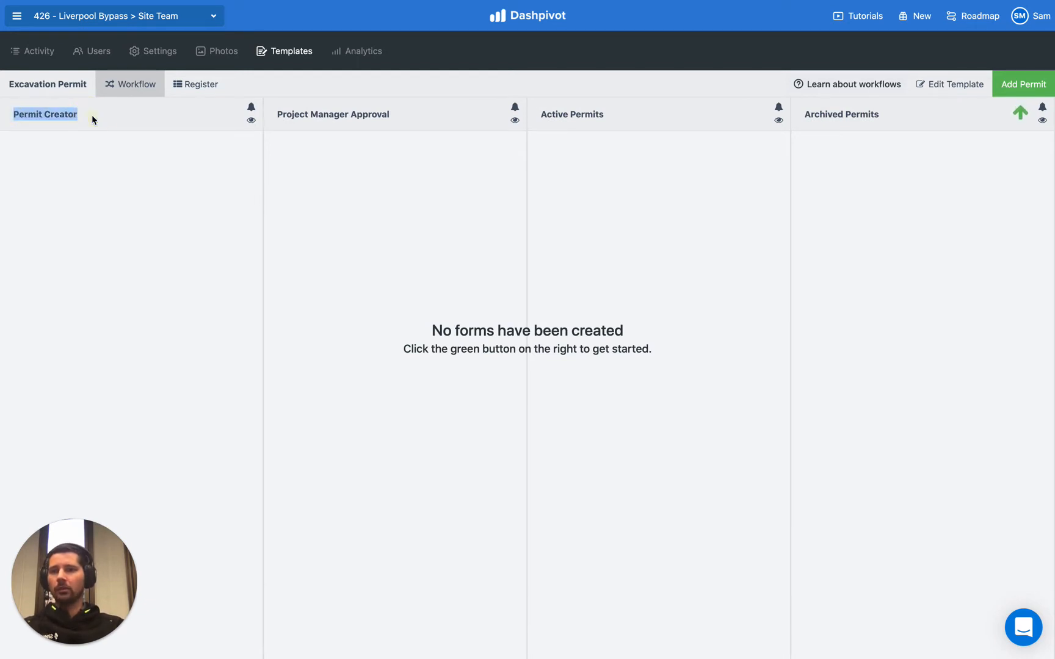
pyautogui.click(61, 171)
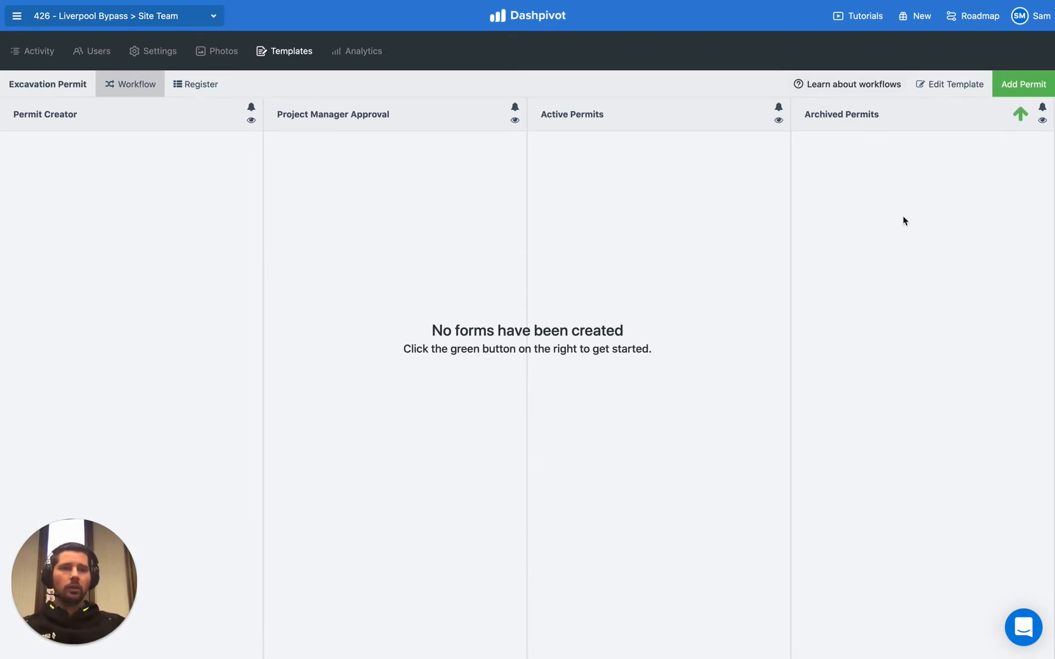
# - Add a new Excavation Permit and set the permit period's start date to today, 11/06/2021
pyautogui.click(1012, 91)
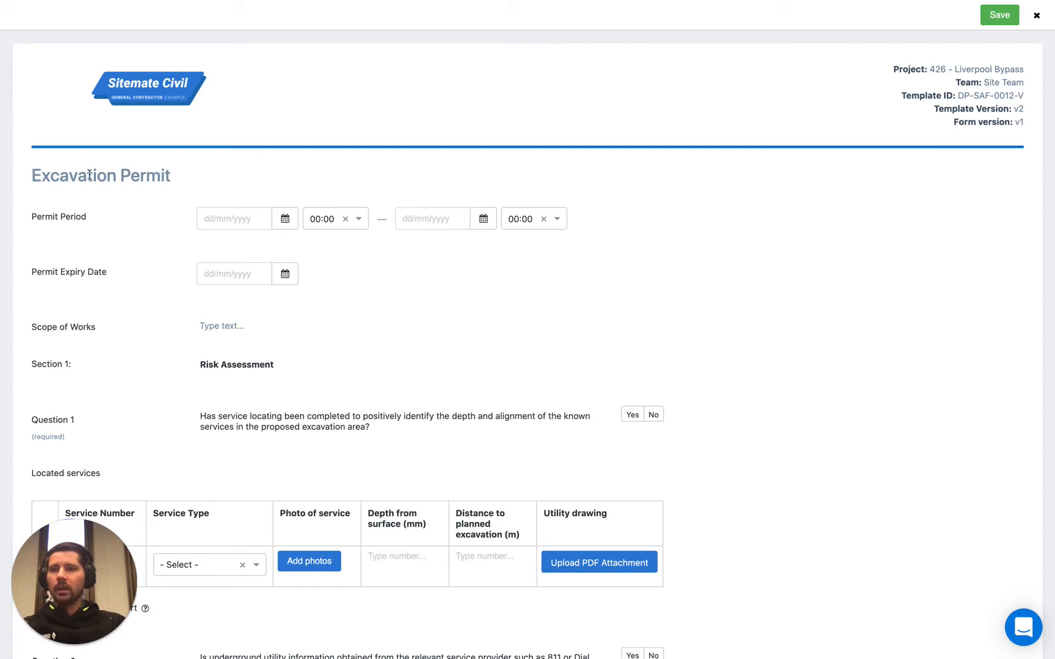
pyautogui.scroll(-3, 168, 183)
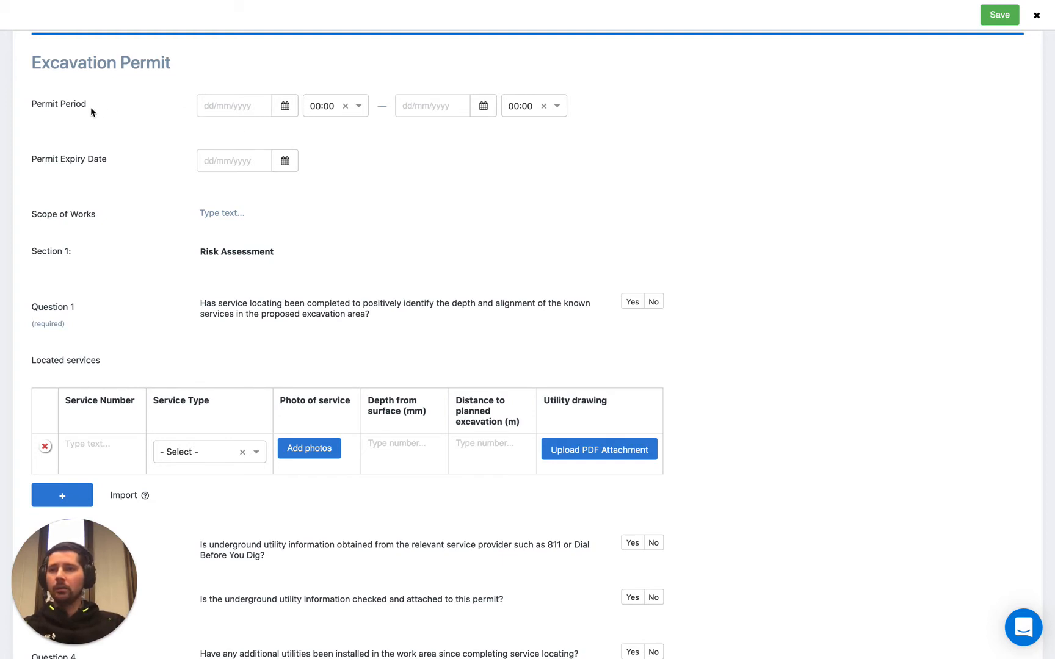
pyautogui.click(285, 108)
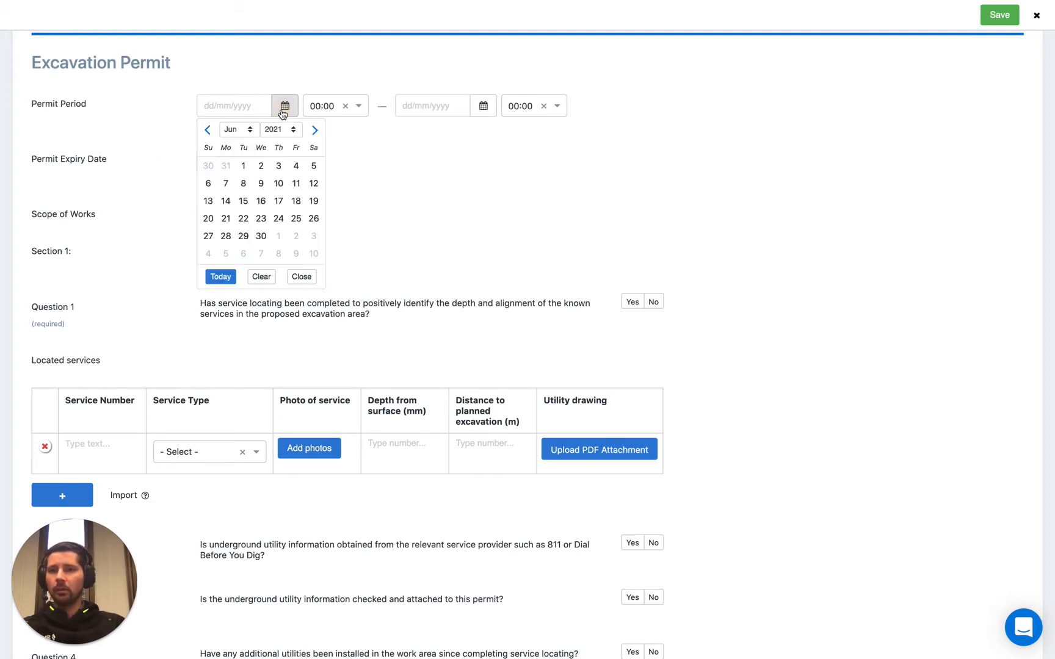
pyautogui.click(221, 277)
# - Set the permit period's end date to 11/07/2021 using the calendar picker
pyautogui.click(483, 113)
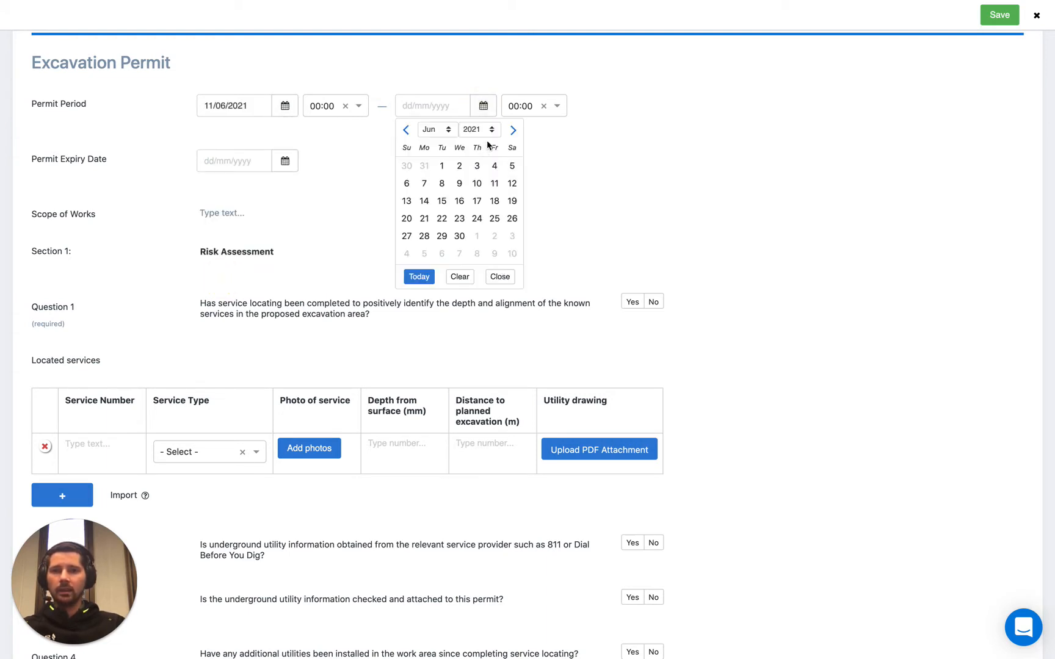
pyautogui.click(512, 129)
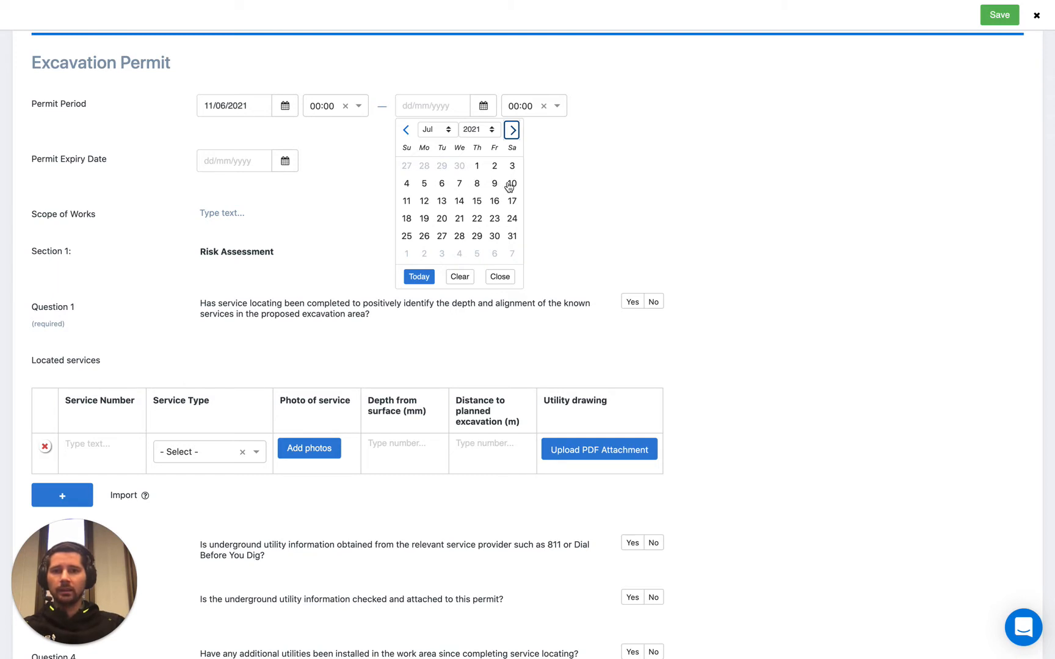
pyautogui.click(410, 201)
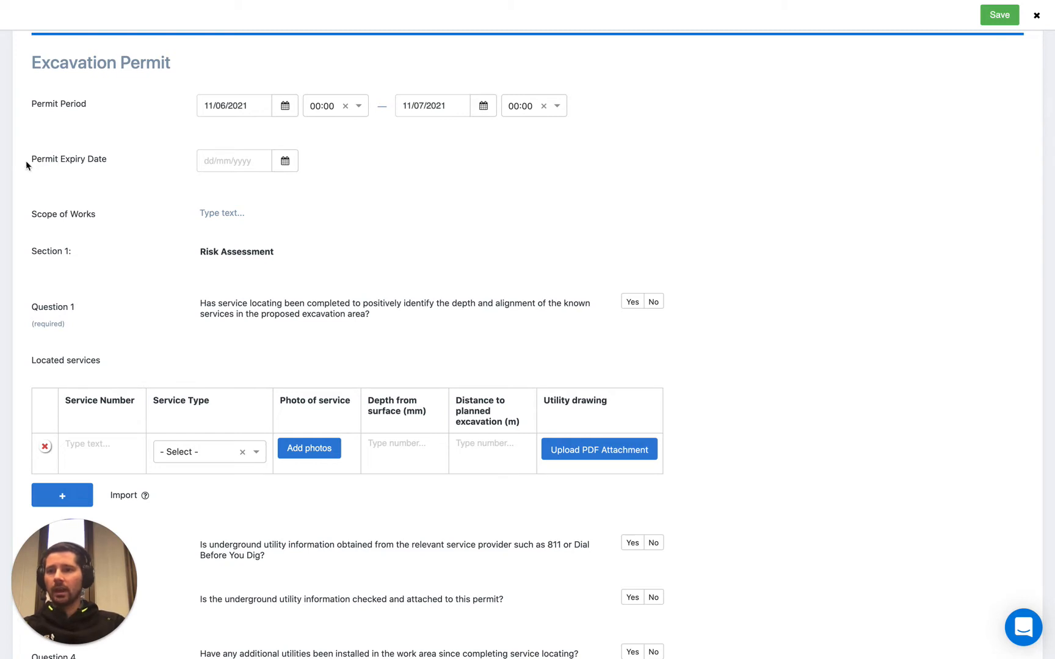
# - Set the Permit Expiry Date to 11/07/2021
pyautogui.click(285, 161)
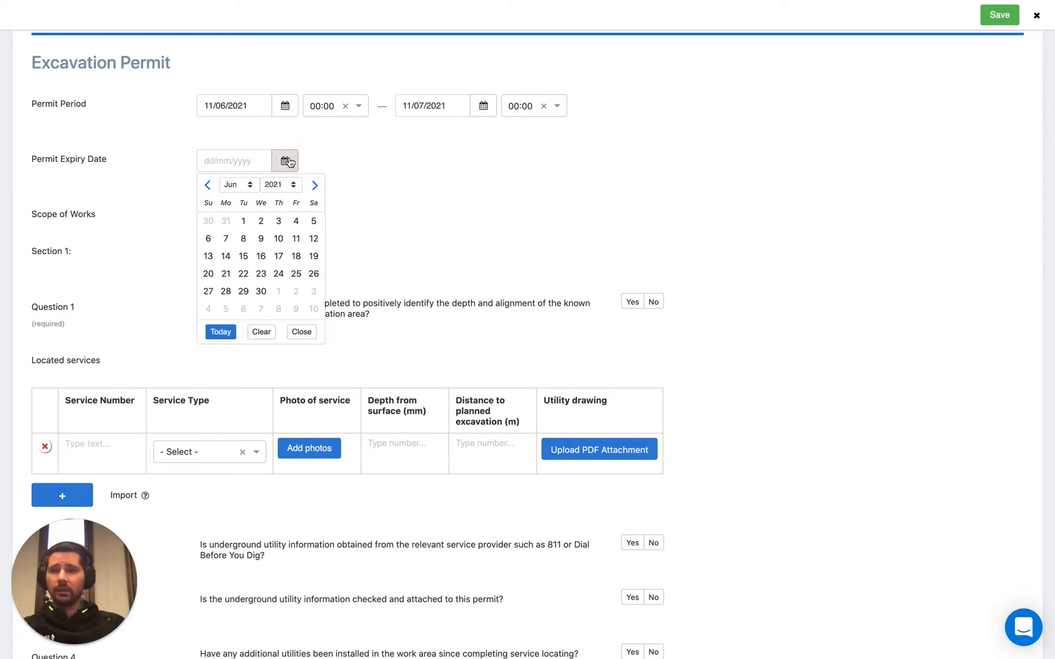
pyautogui.click(313, 185)
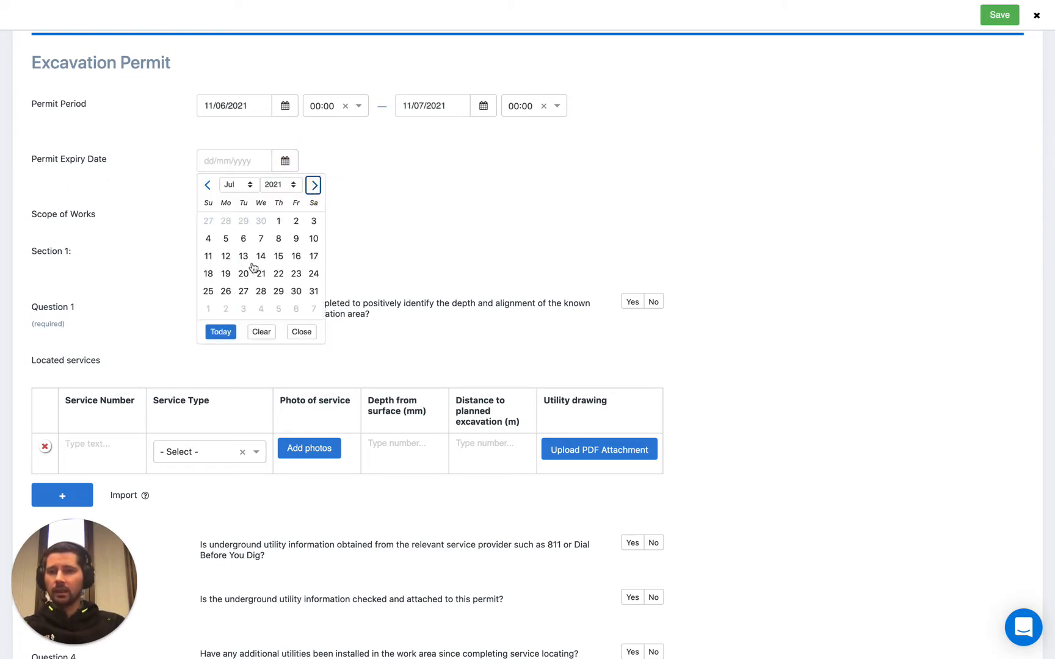
pyautogui.click(209, 261)
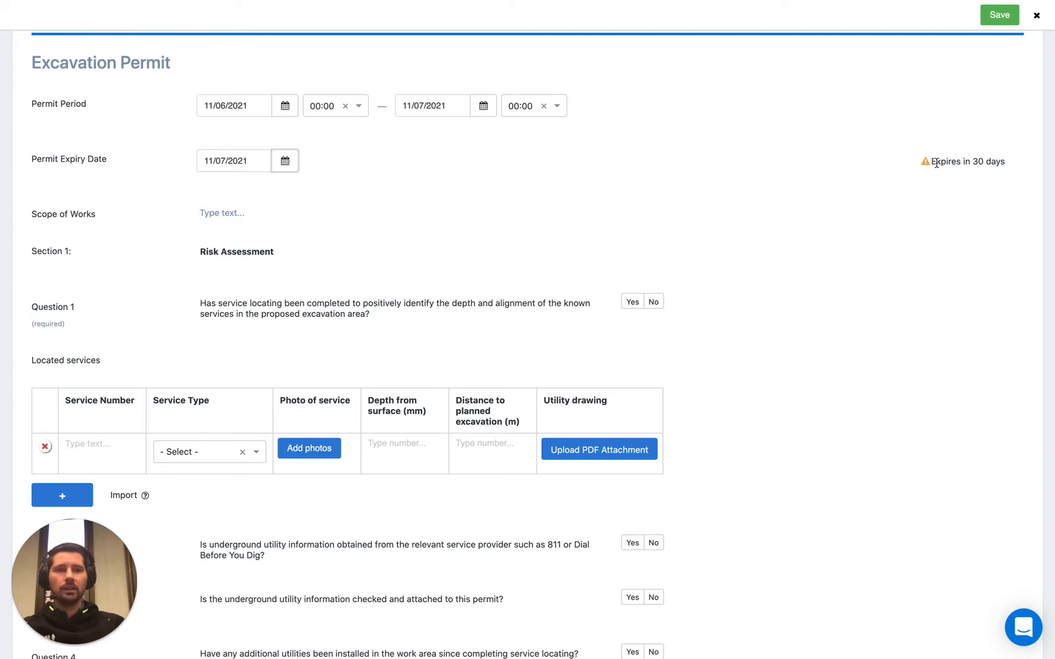
pyautogui.moveTo(937, 162); pyautogui.dragTo(1013, 163)
pyautogui.click(876, 170)
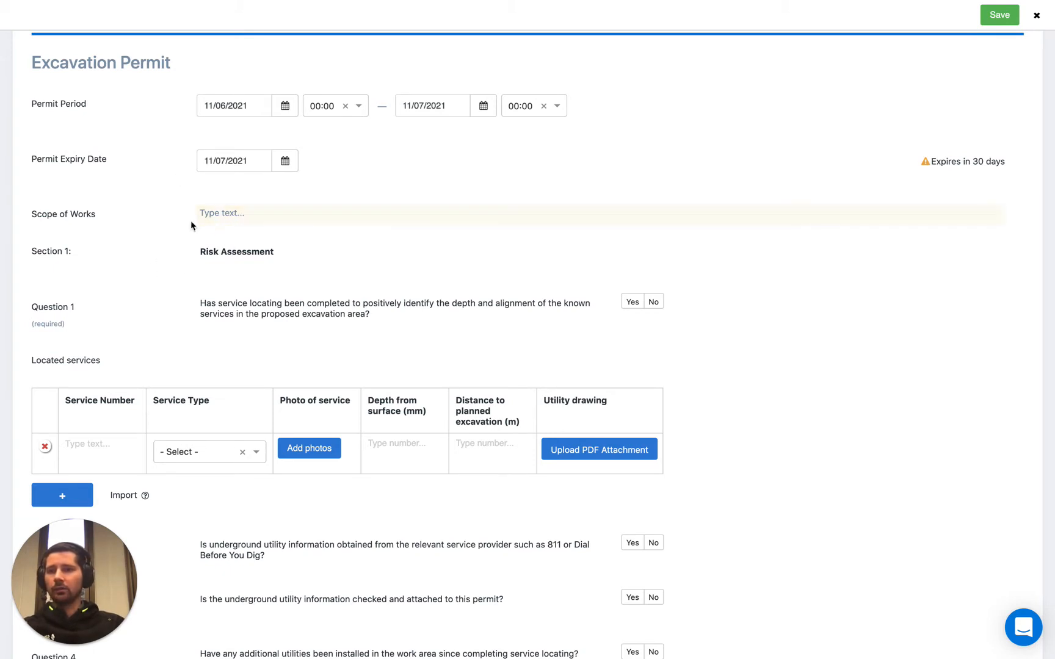
pyautogui.scroll(-2, 189, 379)
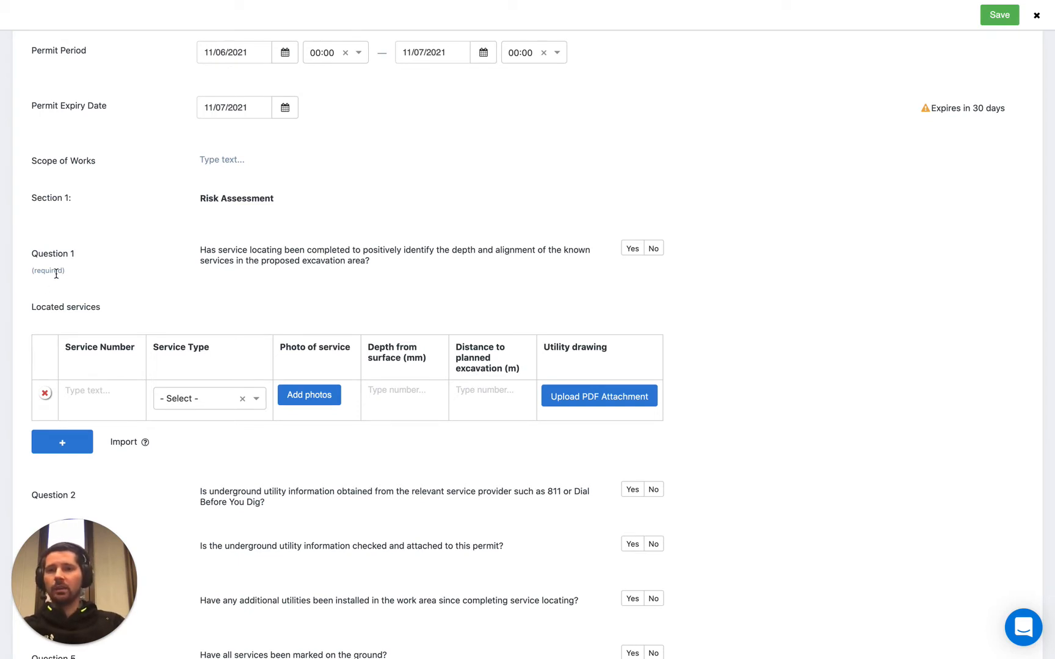
pyautogui.moveTo(32, 272); pyautogui.dragTo(73, 272)
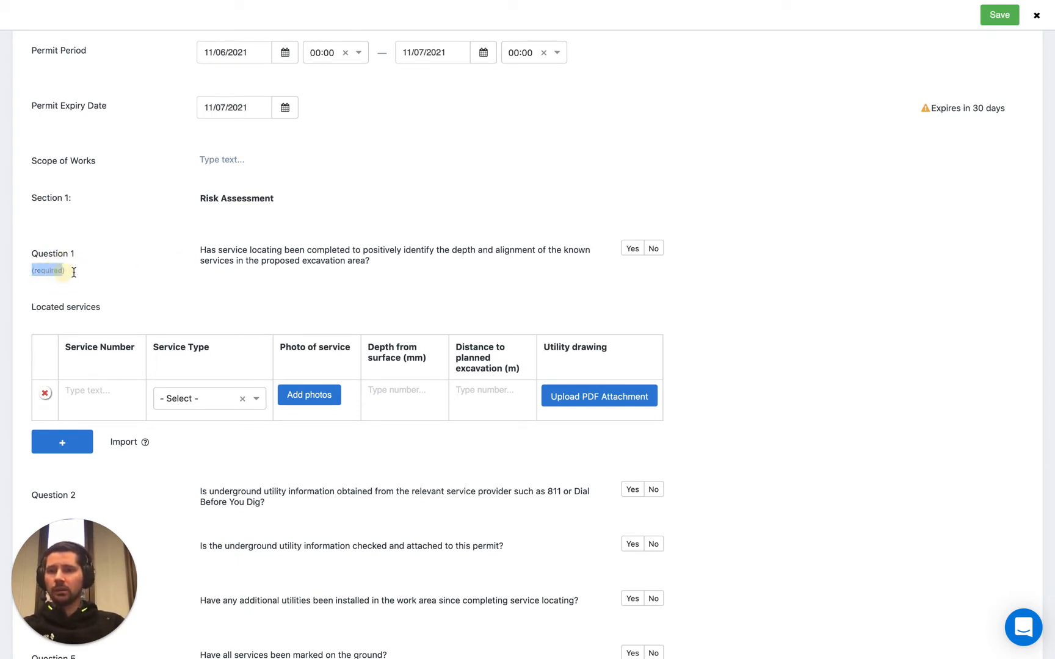
pyautogui.click(160, 266)
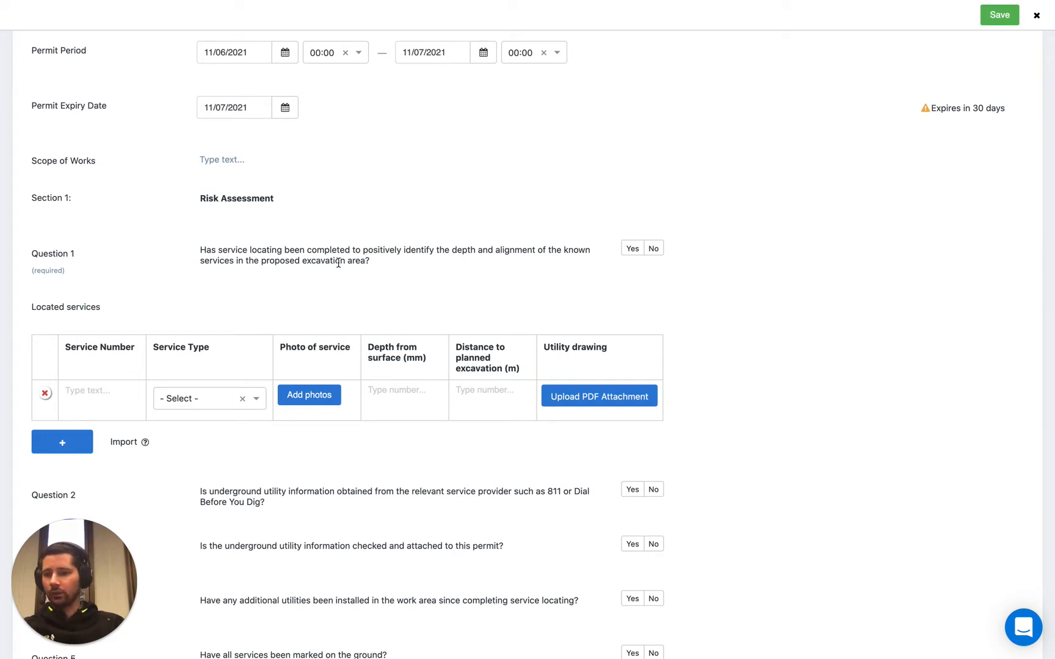
# - Answer Question 1 on service locating with Yes
pyautogui.click(652, 250)
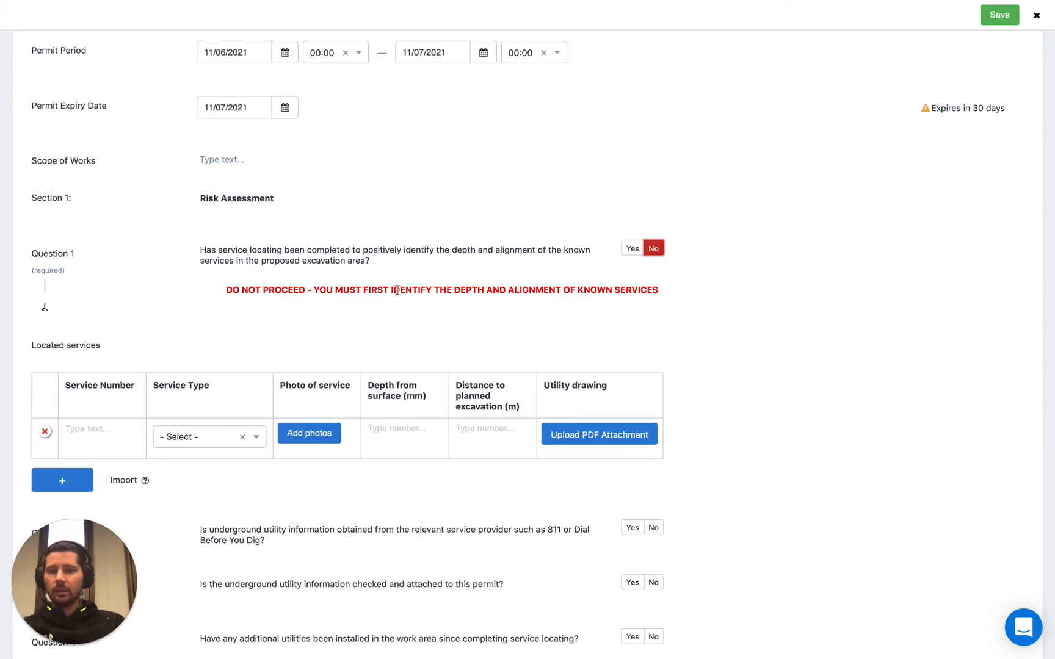
pyautogui.click(632, 250)
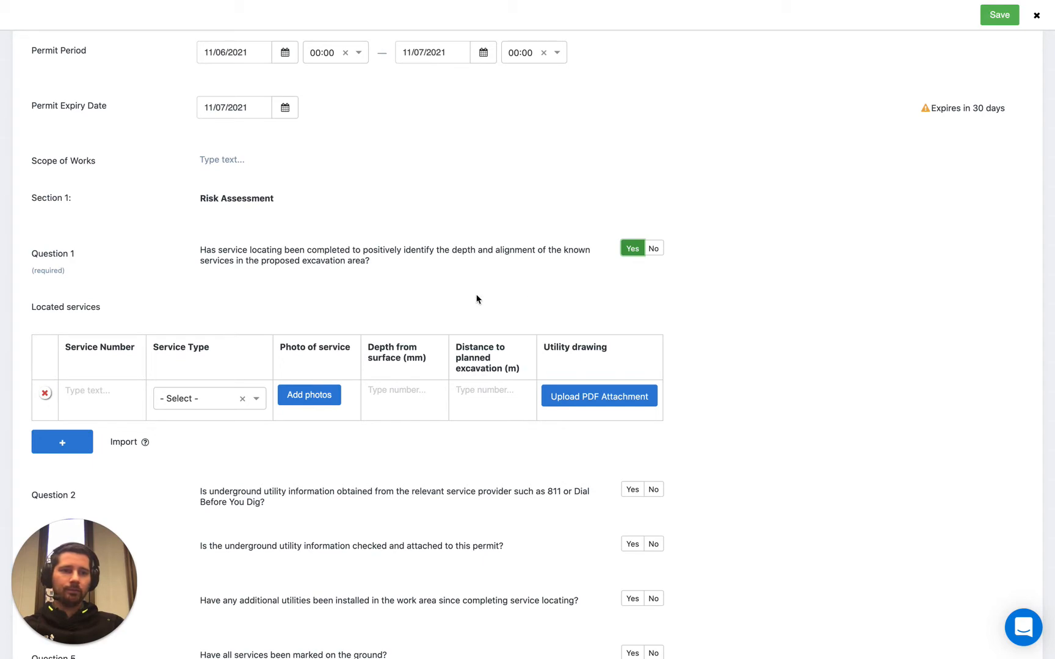
# - Answer Questions 2 to 5: Yes for Question 2, No for Question 3, Yes for Questions 4 and 5
pyautogui.scroll(-5, 170, 308)
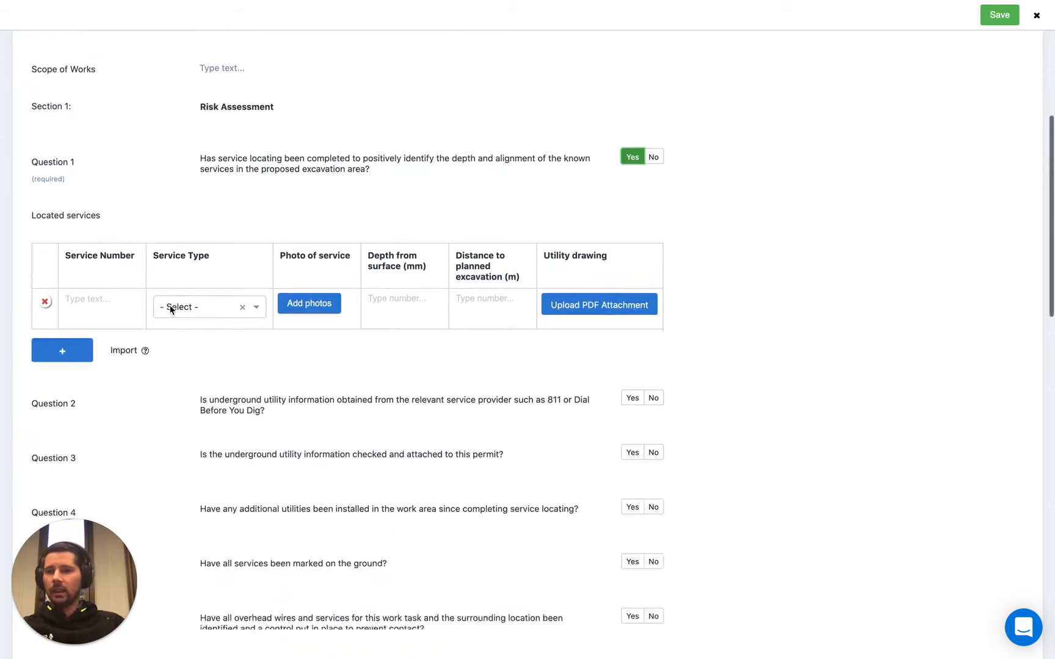
pyautogui.scroll(-1, 271, 231)
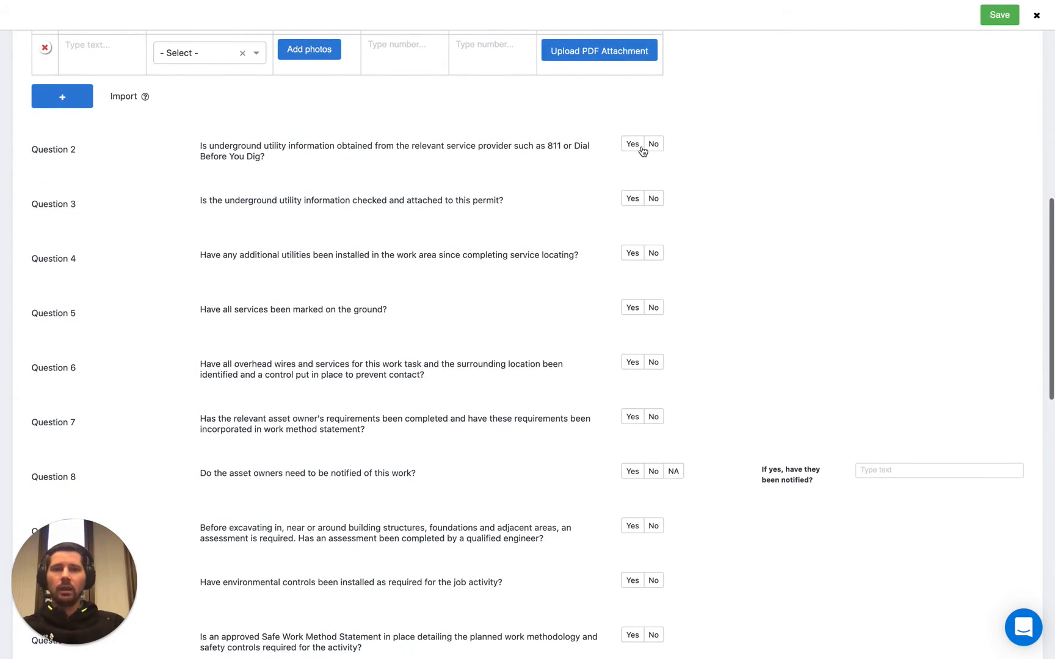
pyautogui.click(634, 144)
pyautogui.click(653, 199)
pyautogui.click(632, 253)
pyautogui.click(633, 307)
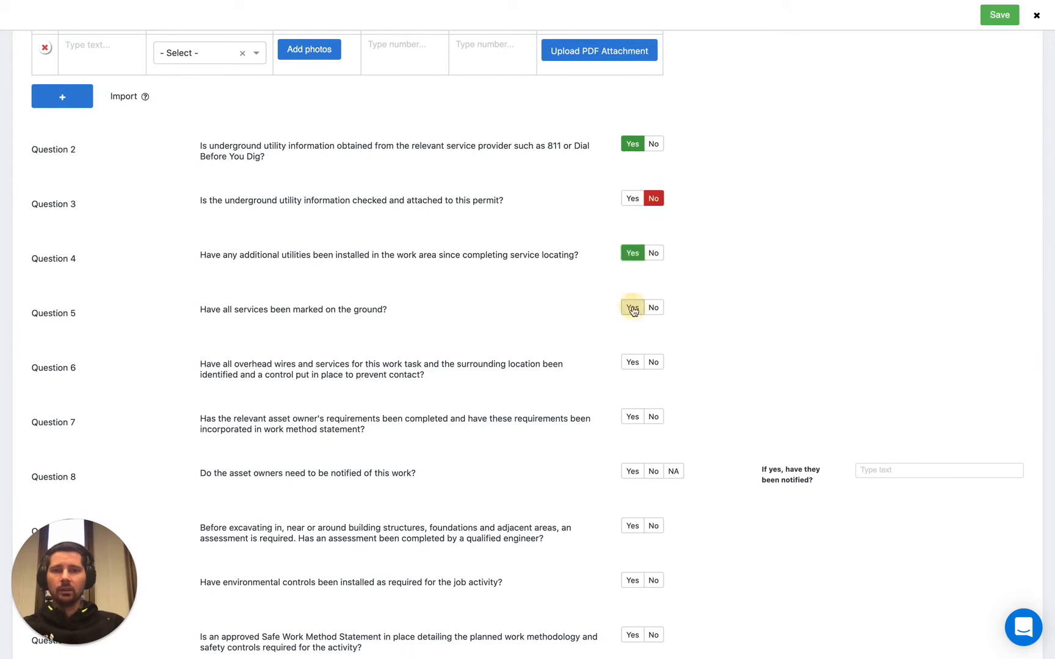
# - Review the remaining sign-off sections of the form and save the new excavation permit
pyautogui.scroll(-3, 492, 379)
pyautogui.scroll(-6, 493, 383)
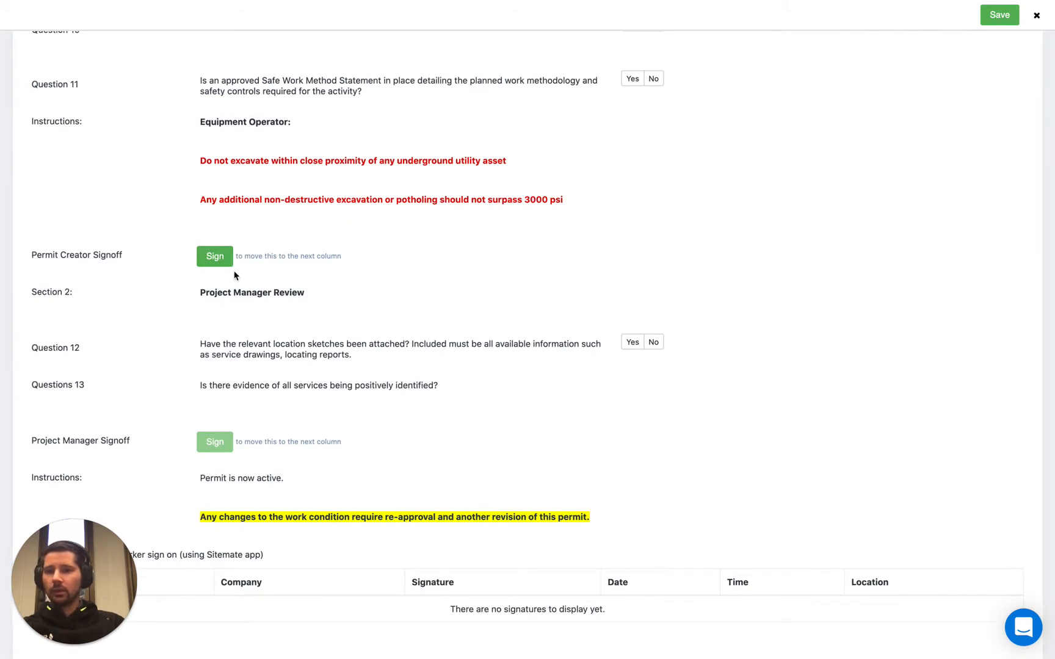
pyautogui.scroll(-3, 234, 273)
pyautogui.scroll(-3, 227, 345)
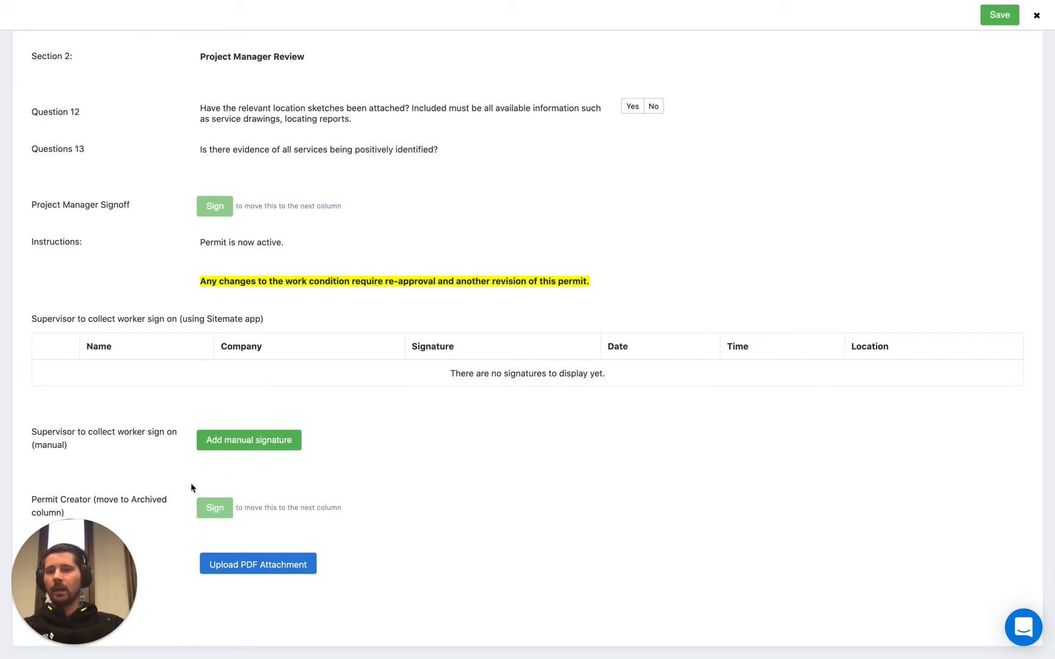
pyautogui.scroll(2, 197, 224)
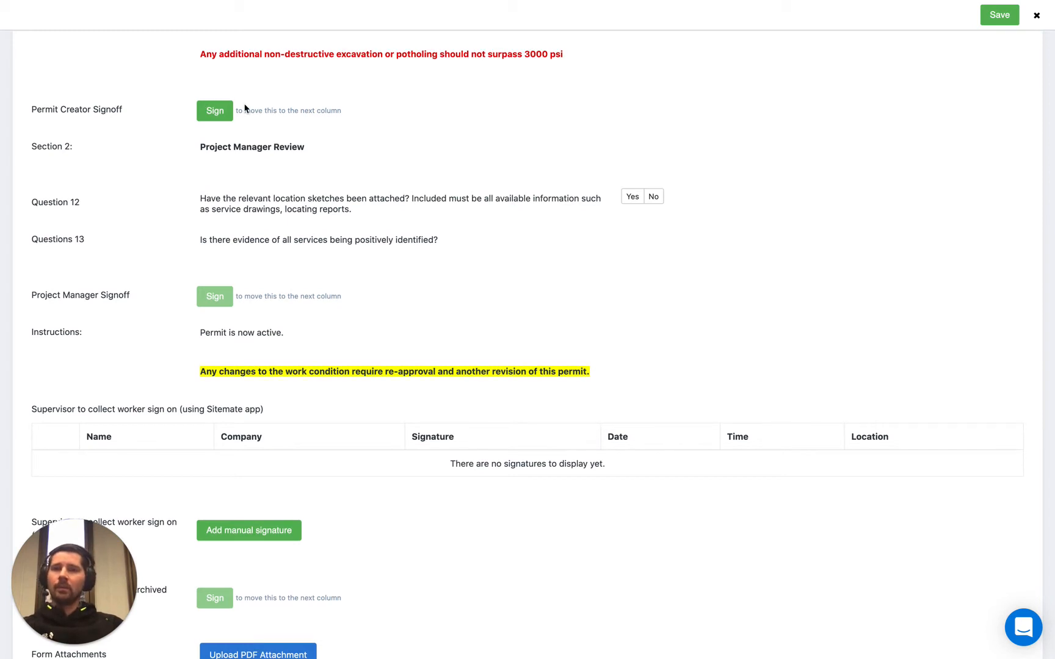
pyautogui.scroll(1, 242, 122)
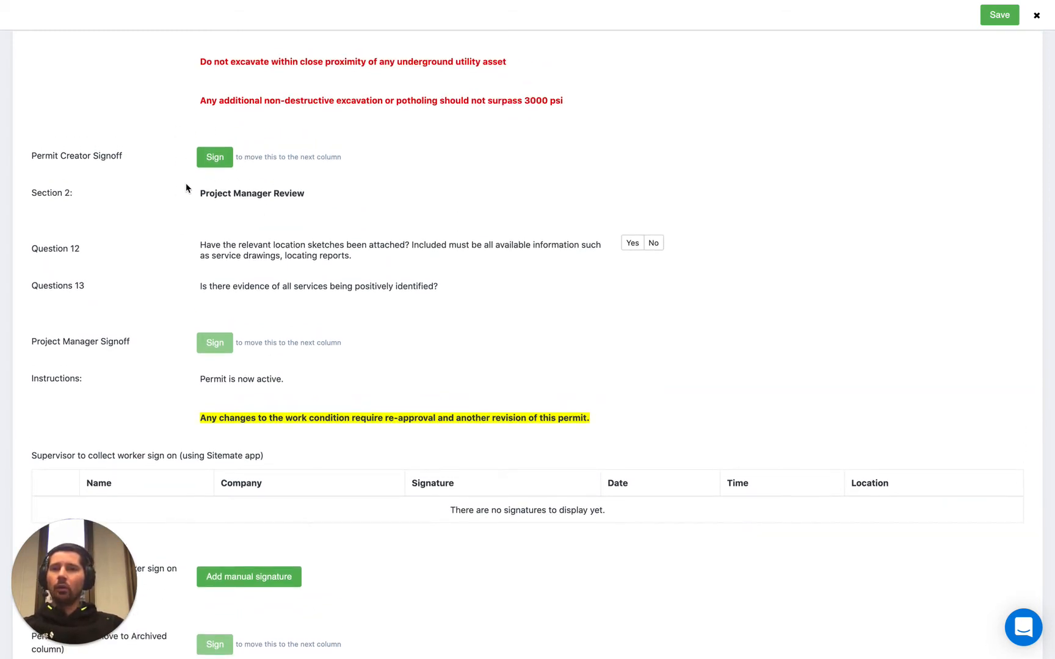
pyautogui.click(1001, 17)
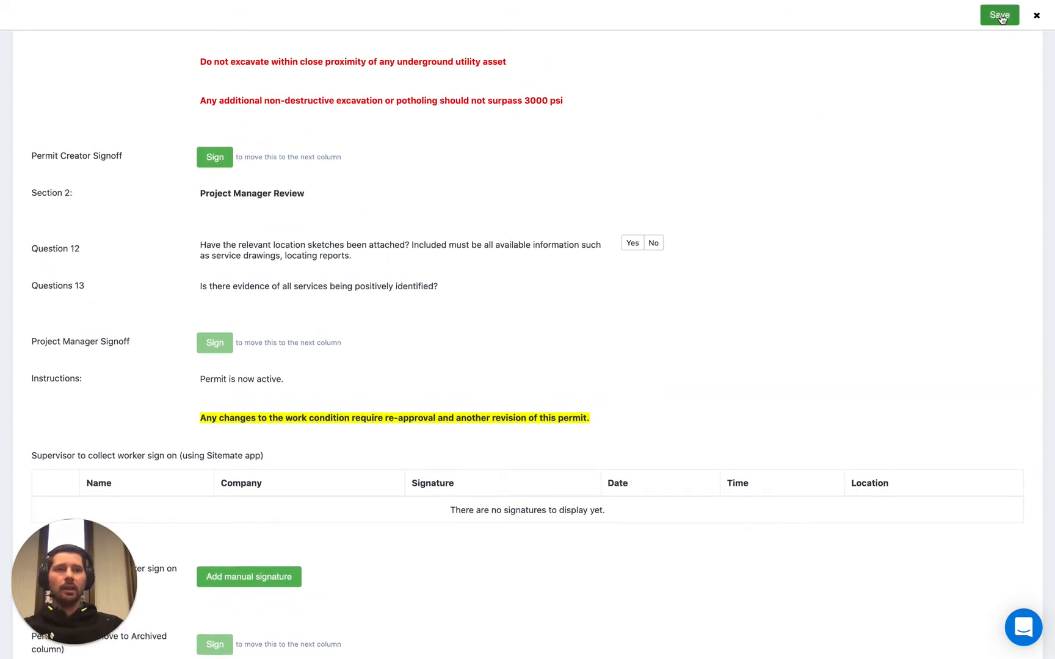
pyautogui.click(214, 158)
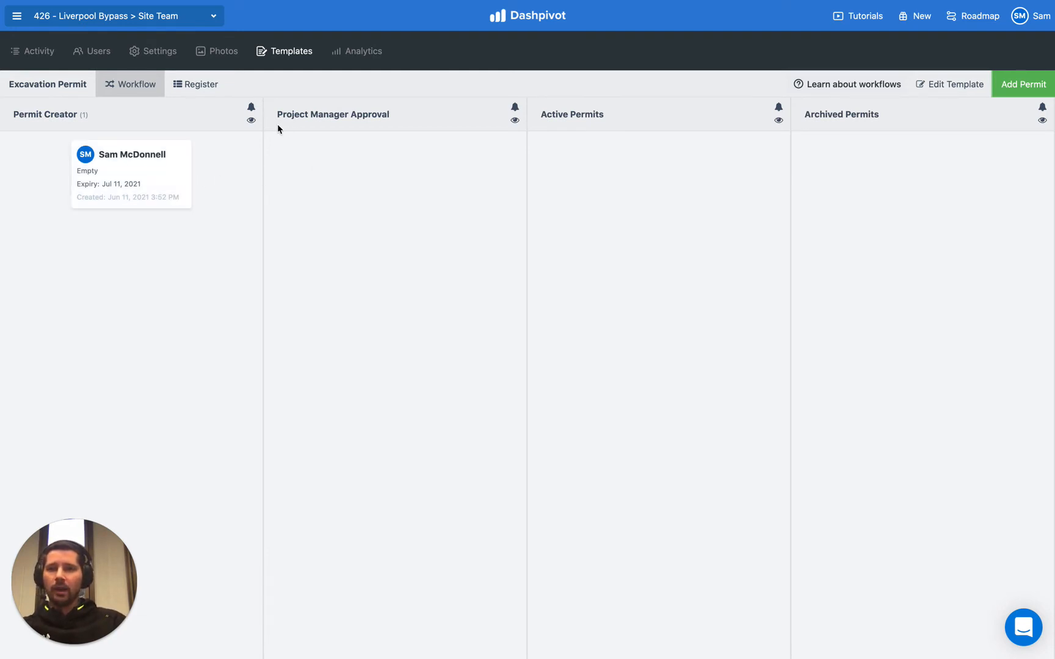
pyautogui.moveTo(277, 115); pyautogui.dragTo(346, 115)
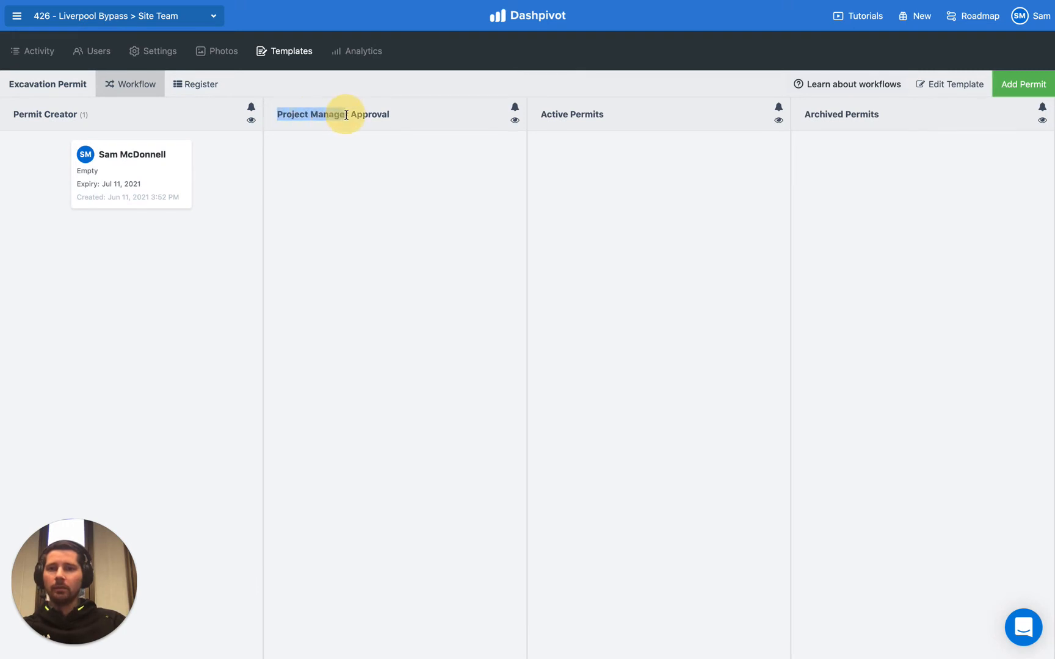
pyautogui.click(349, 156)
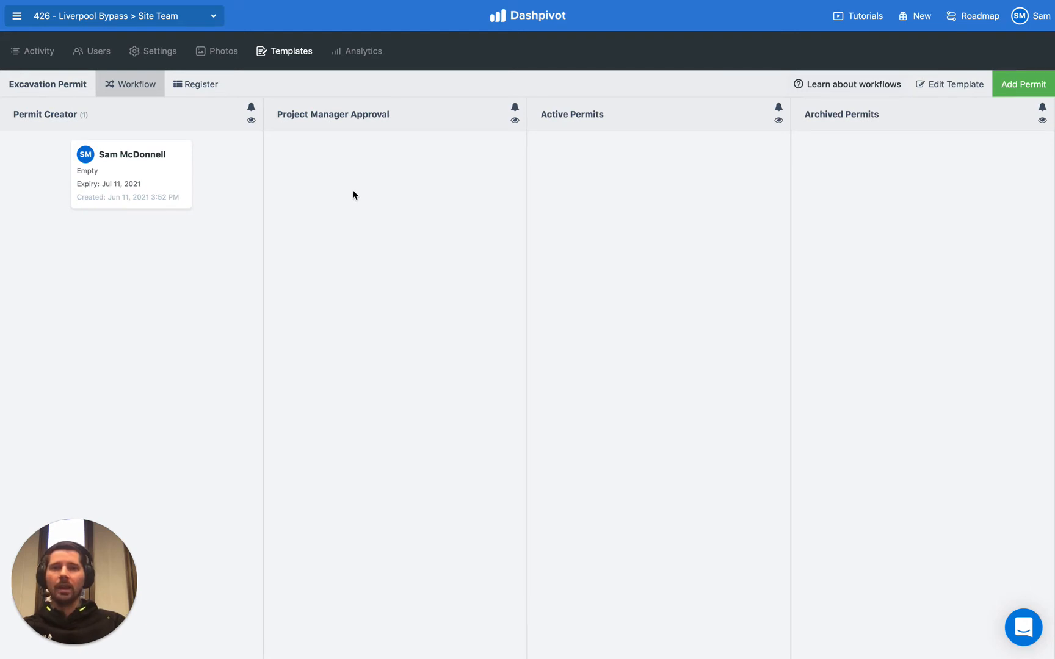
# - Add a team member as a notification recipient for the Project Manager Approval column
pyautogui.click(515, 122)
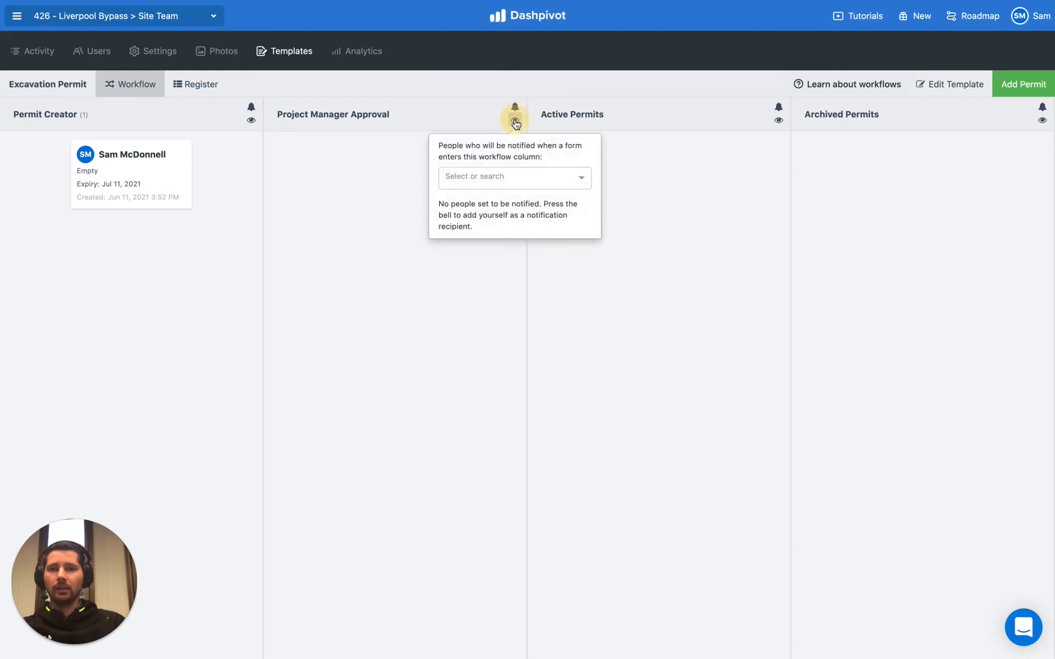
pyautogui.click(502, 177)
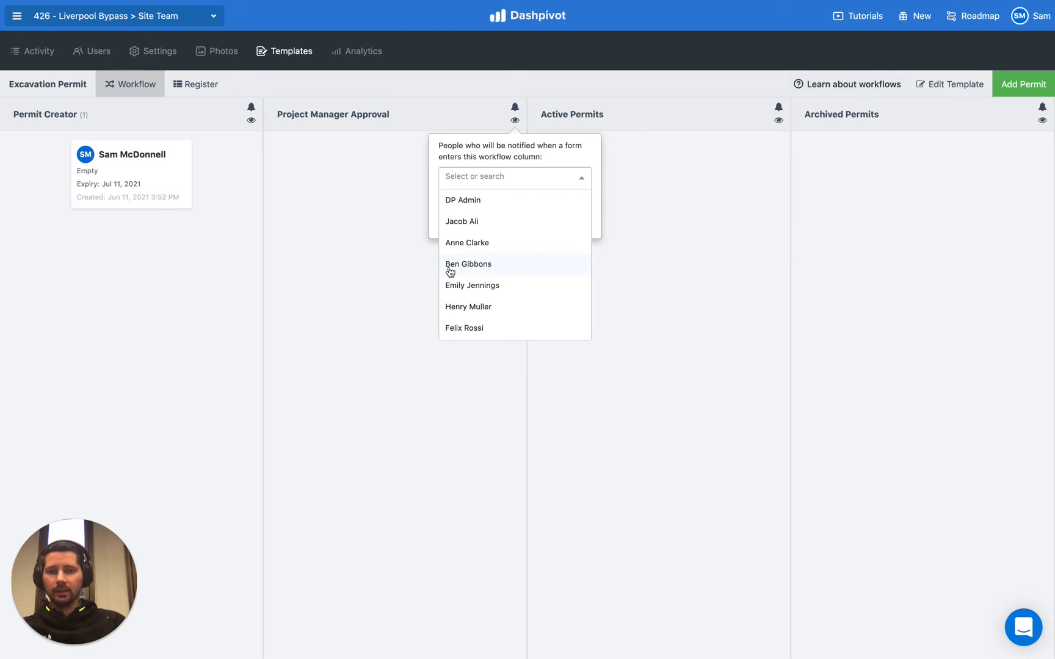
pyautogui.click(502, 268)
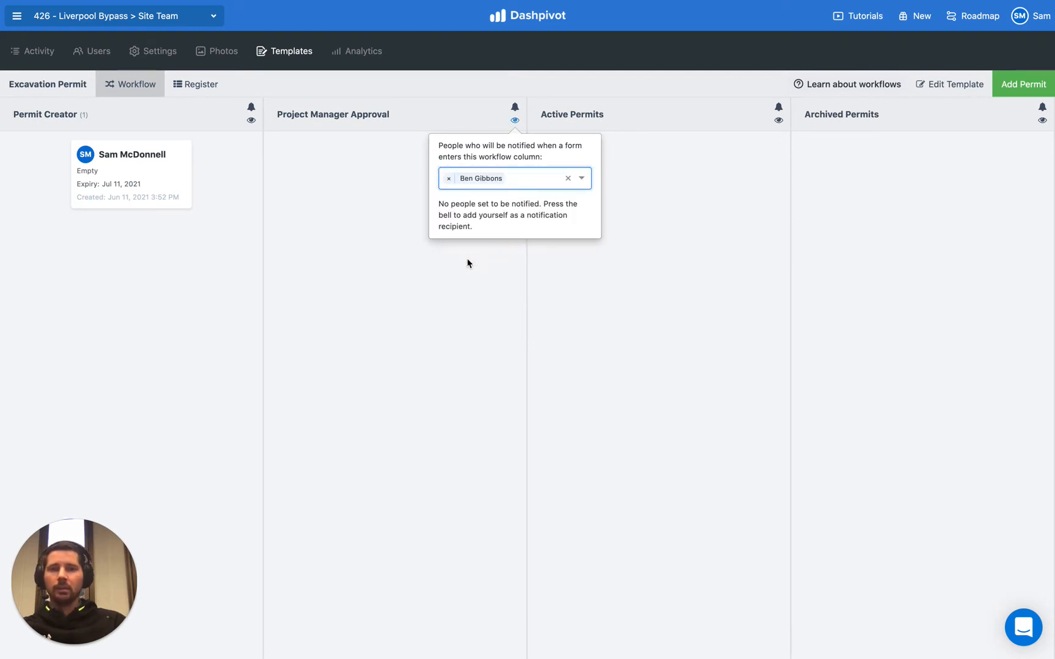
pyautogui.click(432, 262)
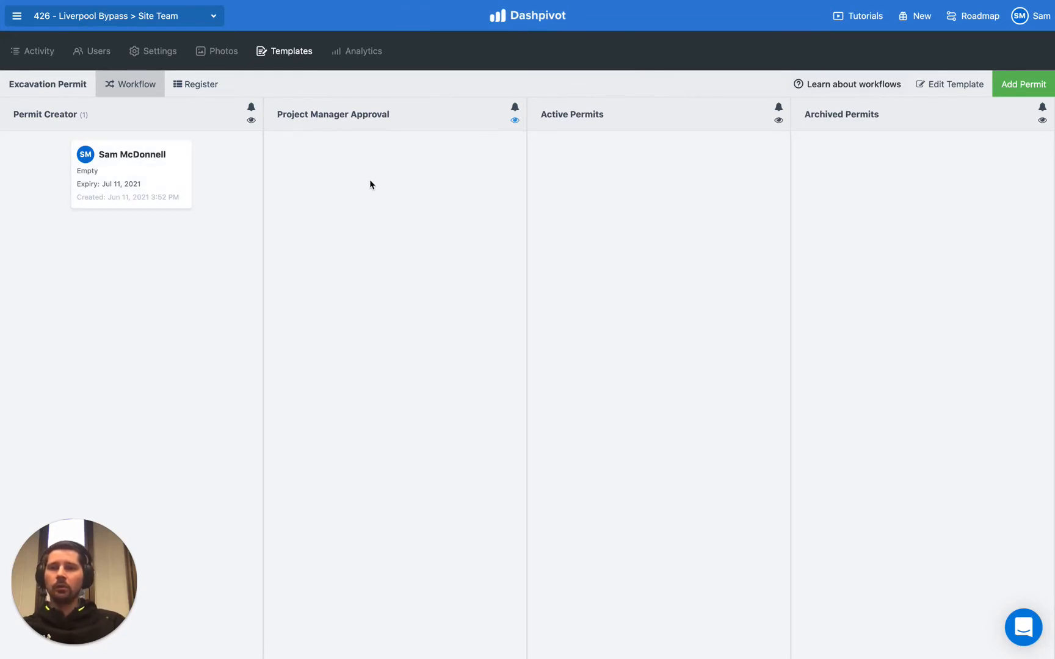
pyautogui.click(514, 119)
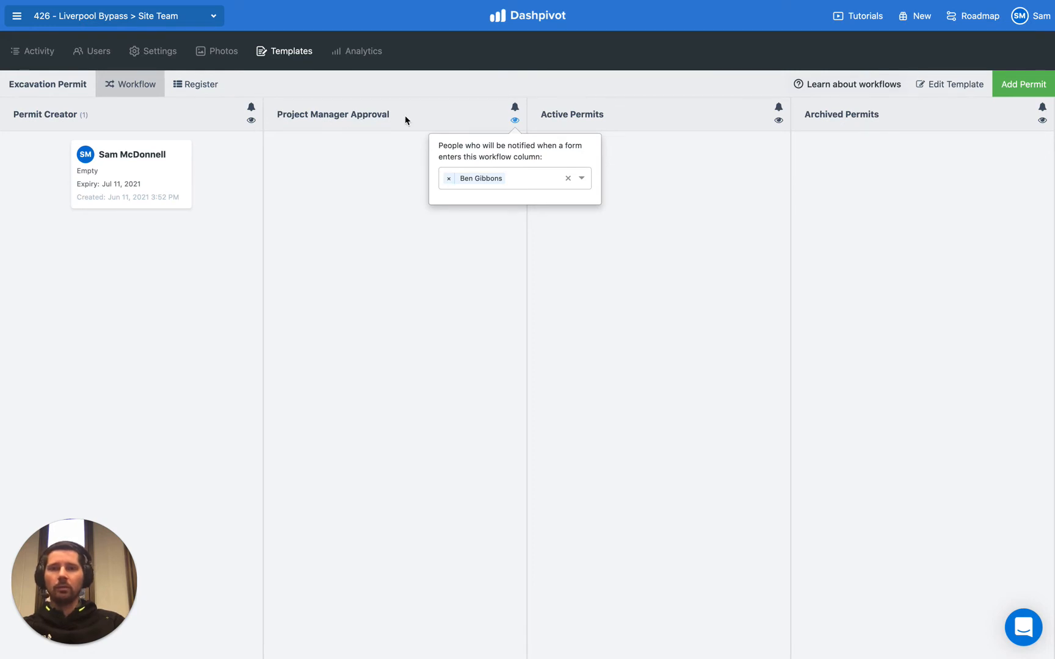
pyautogui.click(382, 218)
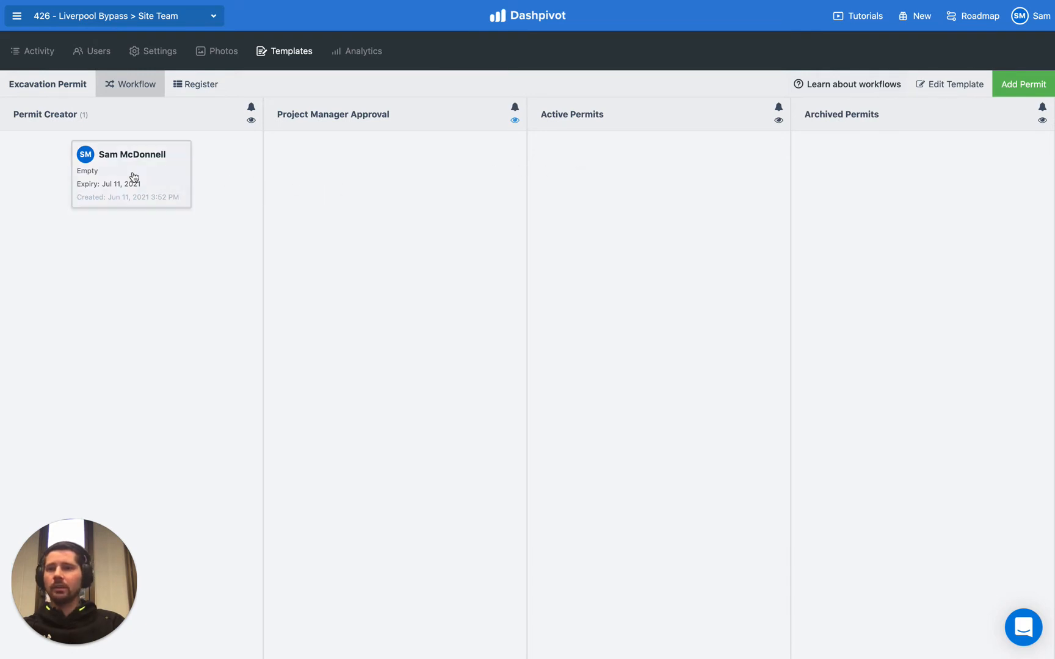
# - Open the saved permit from the Permit Creator column
pyautogui.click(171, 179)
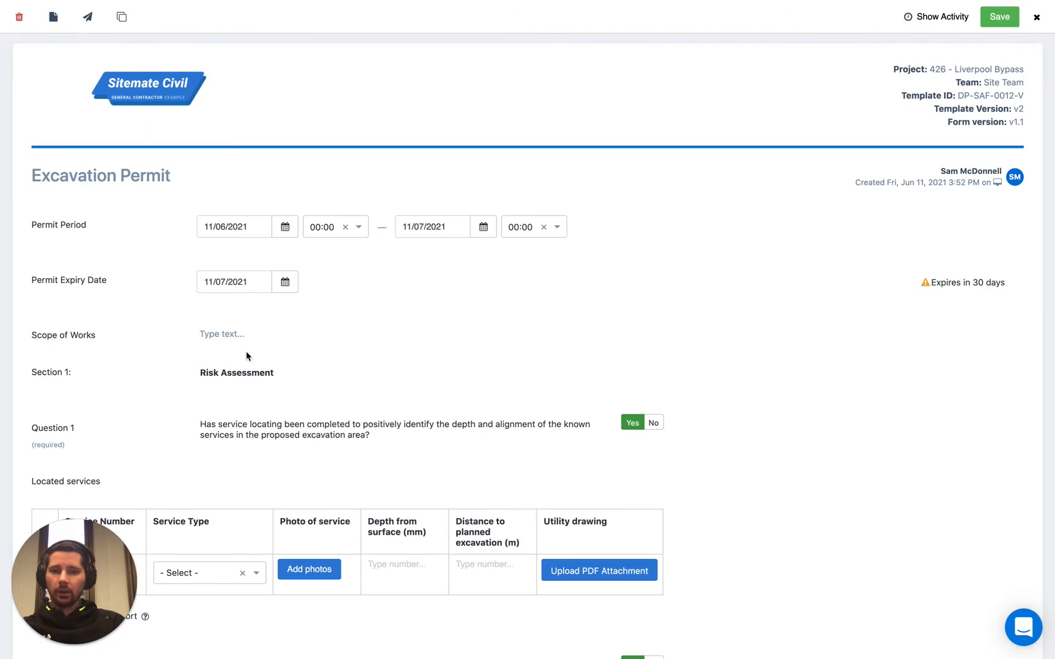
# - Sign the Permit Creator Signoff and confirm signing the form to move the permit to the next column
pyautogui.scroll(-5, 151, 352)
pyautogui.scroll(-12, 150, 352)
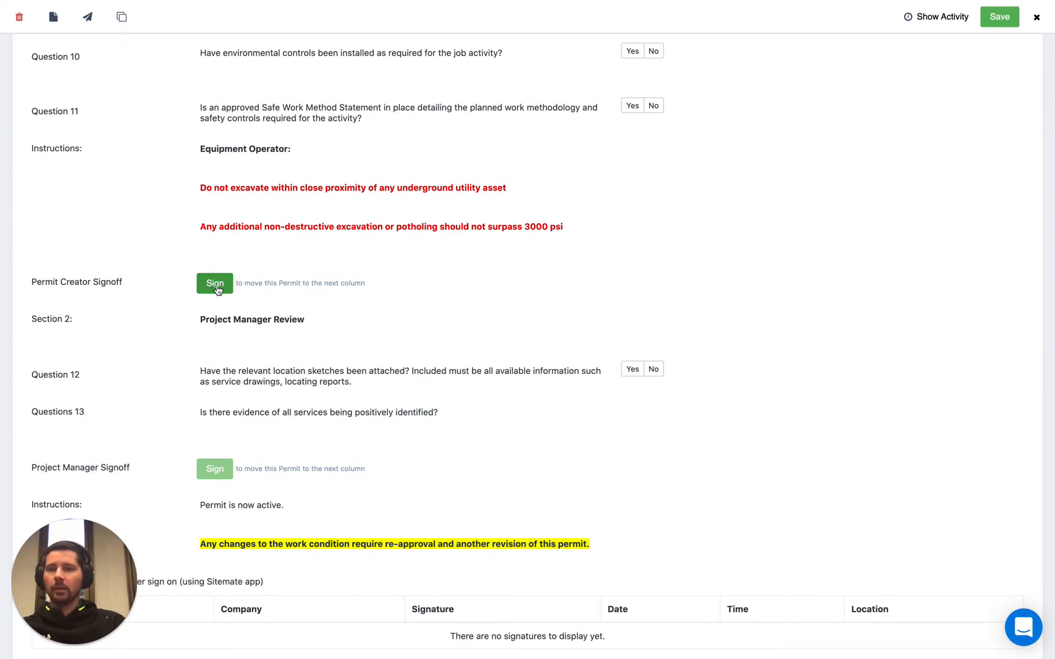
pyautogui.click(214, 287)
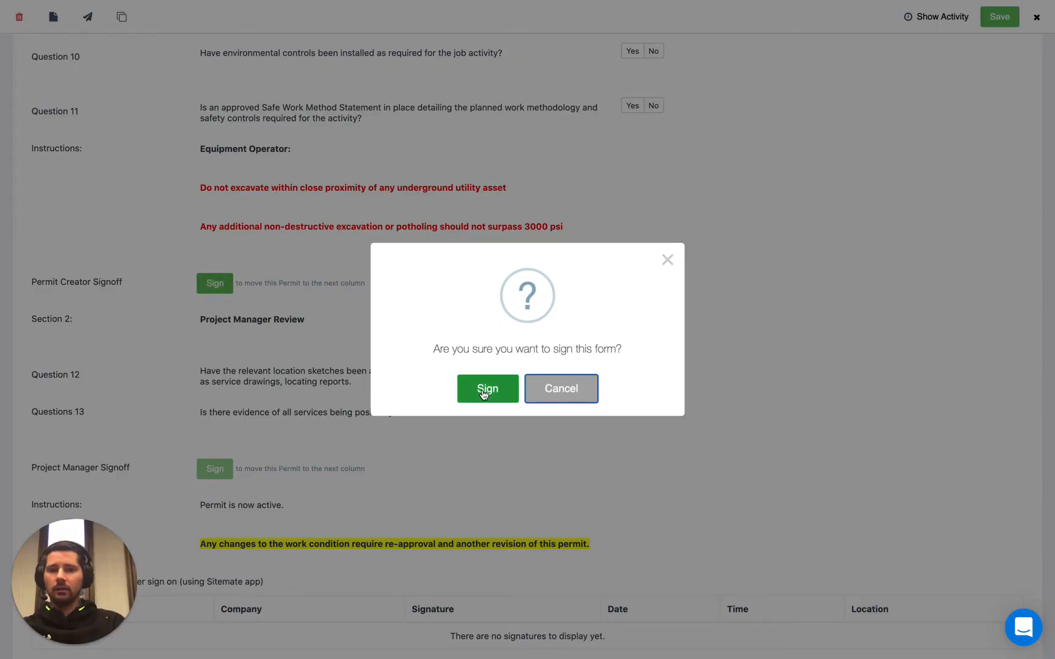
pyautogui.click(487, 391)
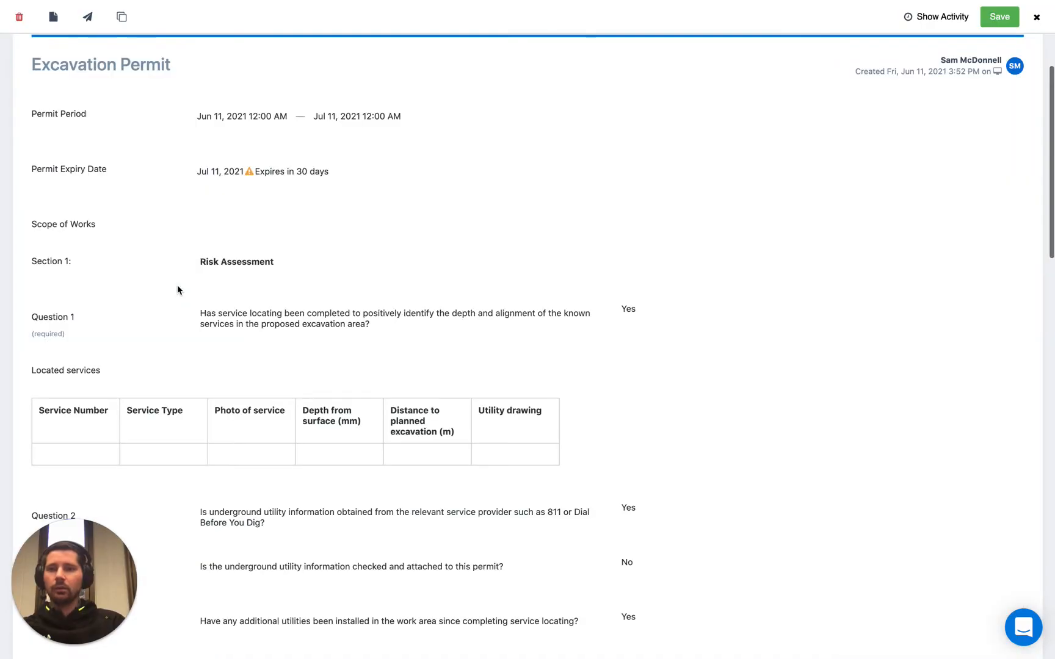
# - Review the signed permit's locked answers and the Project Manager Review and worker sign-on sections
pyautogui.scroll(-15, 178, 290)
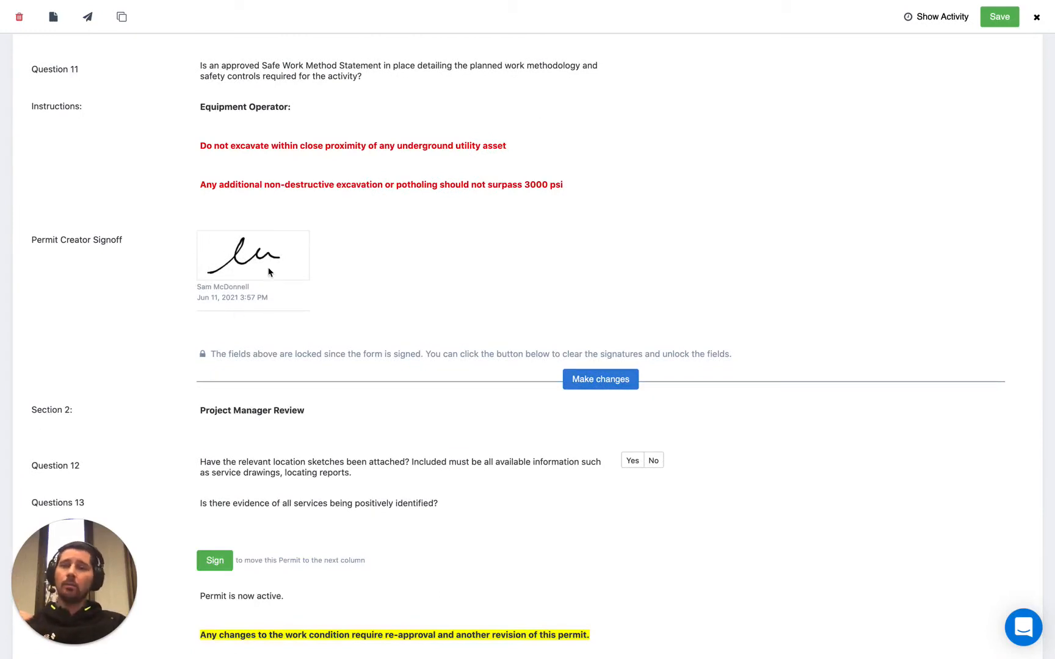
pyautogui.scroll(8, 269, 271)
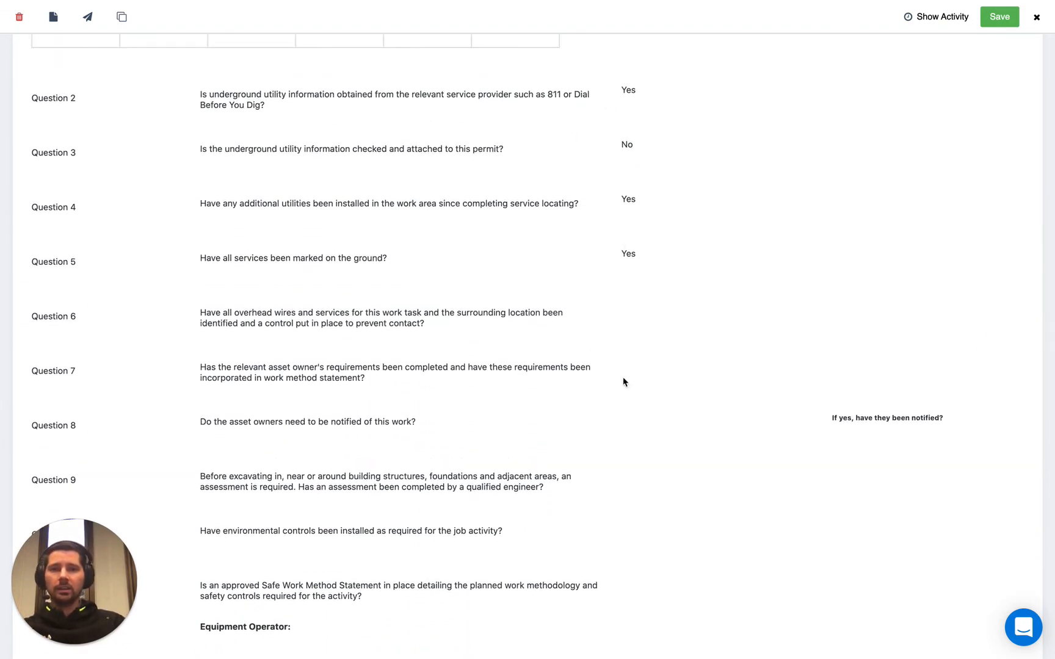
pyautogui.scroll(6, 624, 382)
pyautogui.scroll(1, 624, 382)
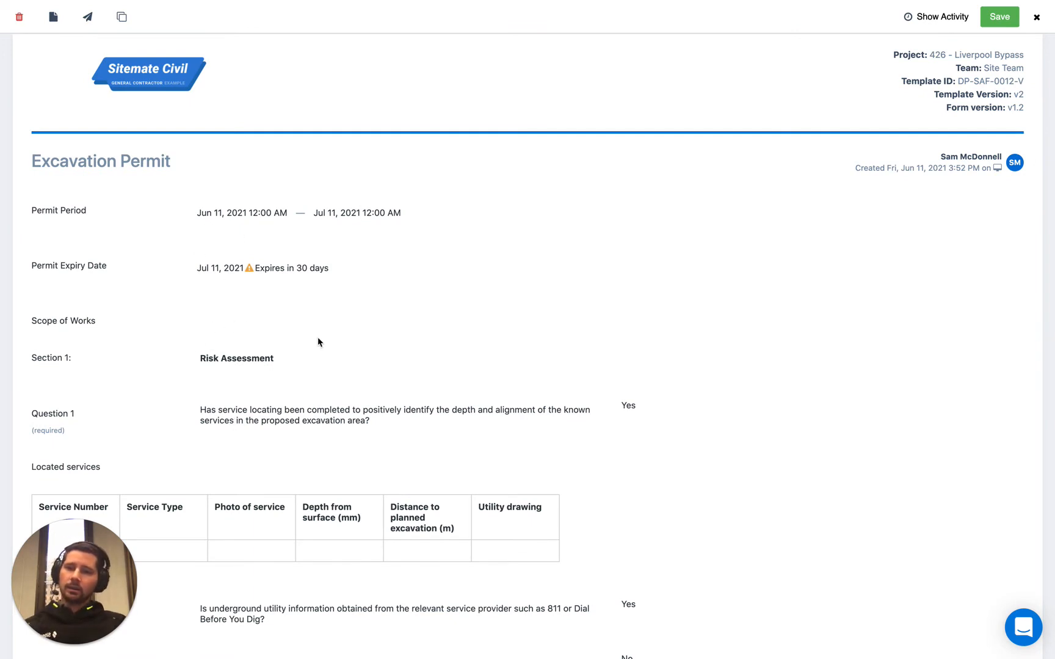
pyautogui.scroll(-7, 318, 342)
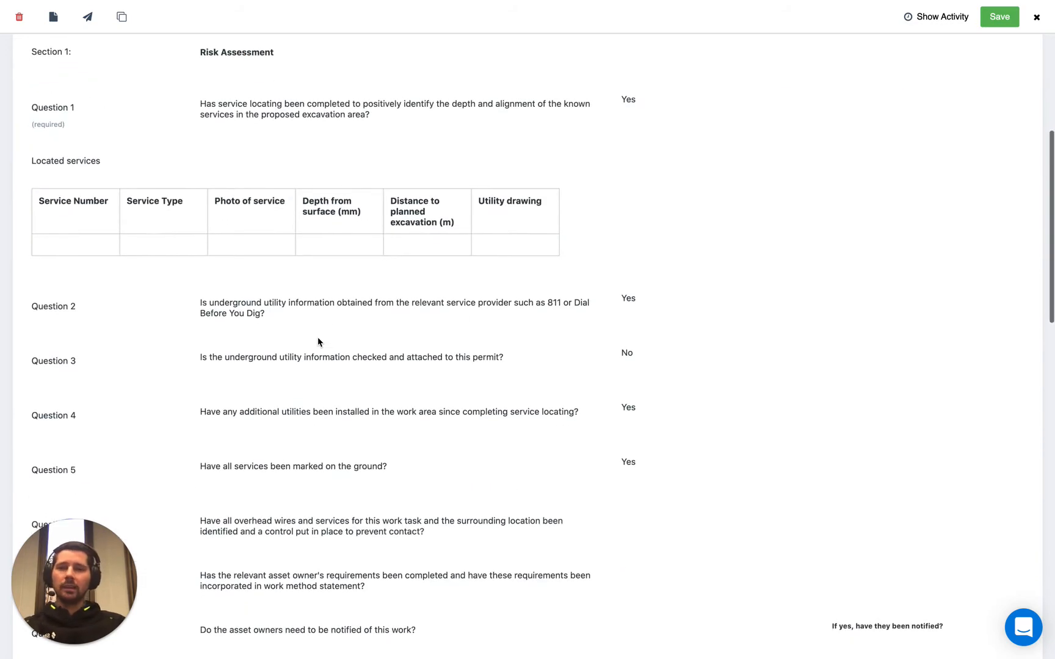
pyautogui.scroll(-8, 417, 306)
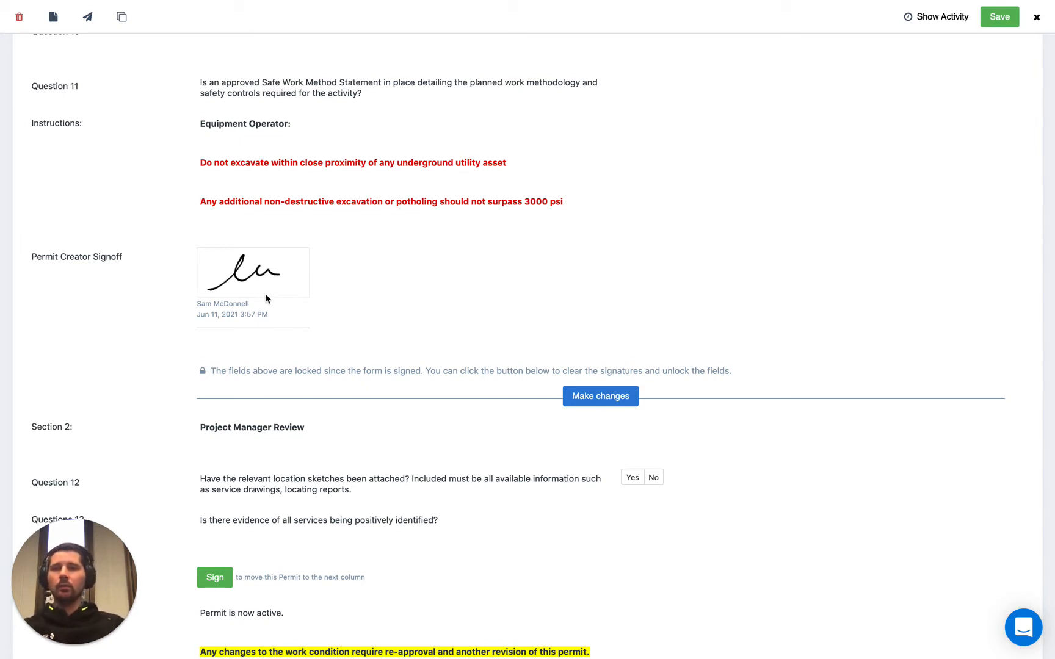
pyautogui.scroll(-5, 338, 279)
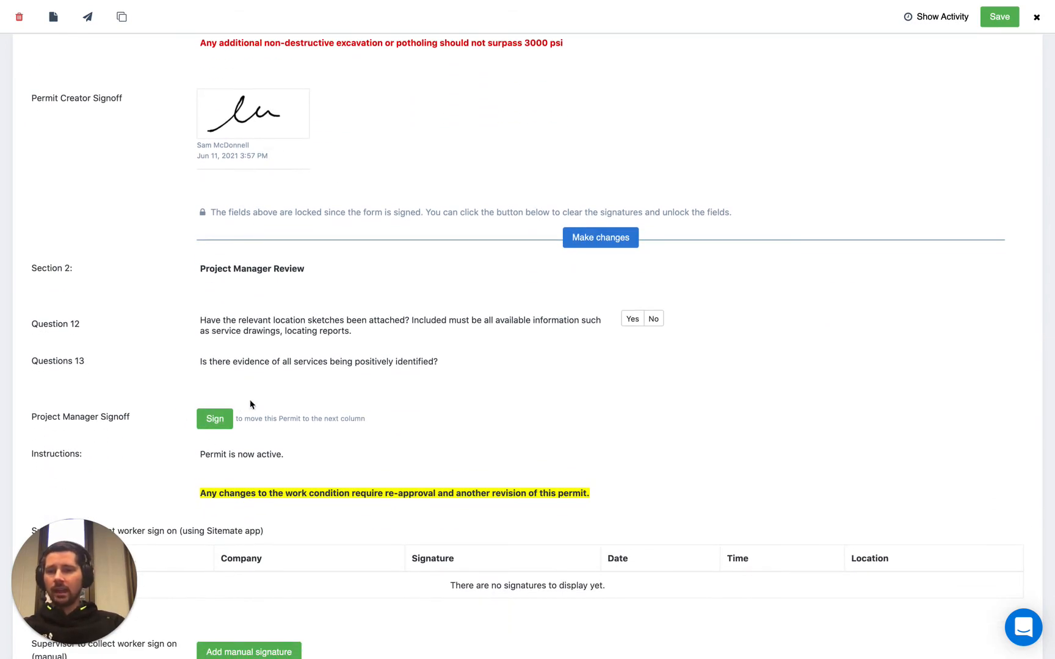
pyautogui.scroll(-1, 247, 418)
pyautogui.scroll(-2, 252, 381)
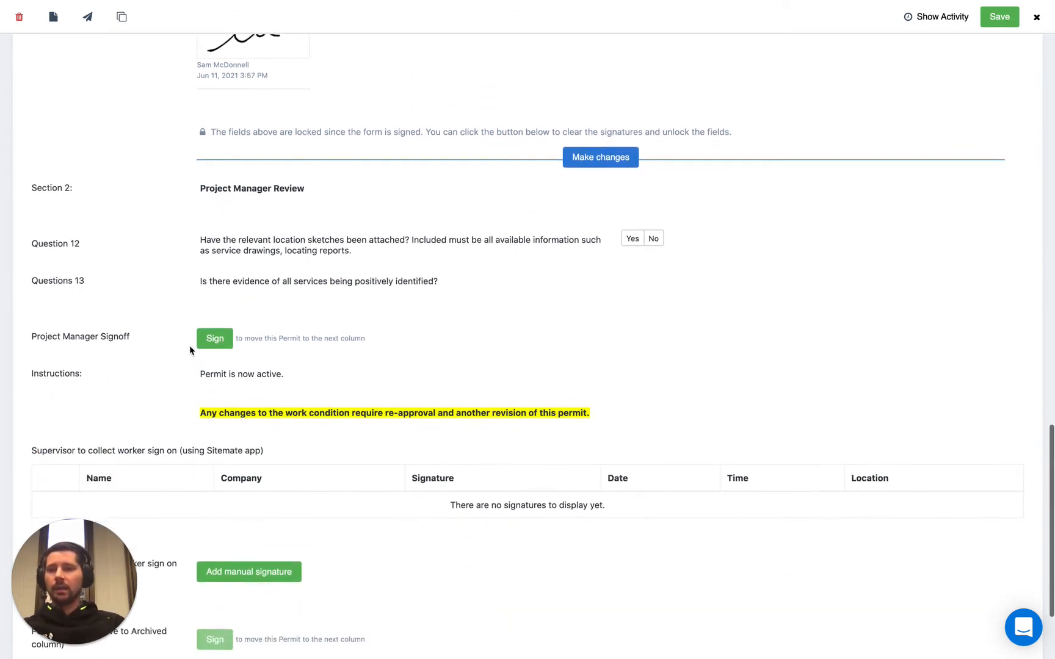
pyautogui.scroll(-3, 244, 275)
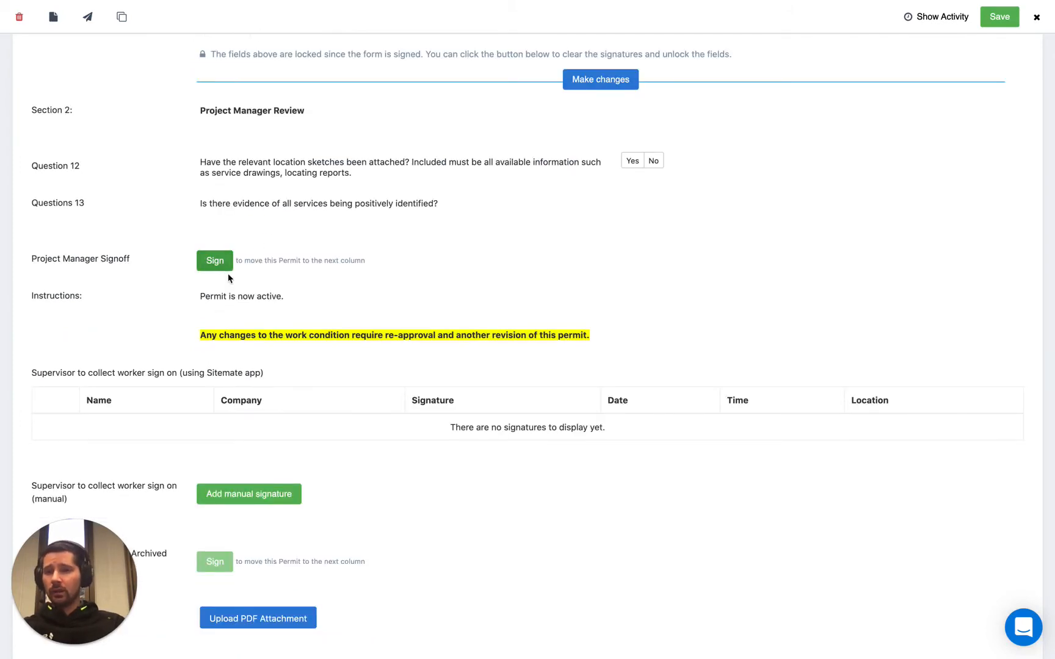
pyautogui.scroll(1, 300, 211)
pyautogui.scroll(2, 300, 211)
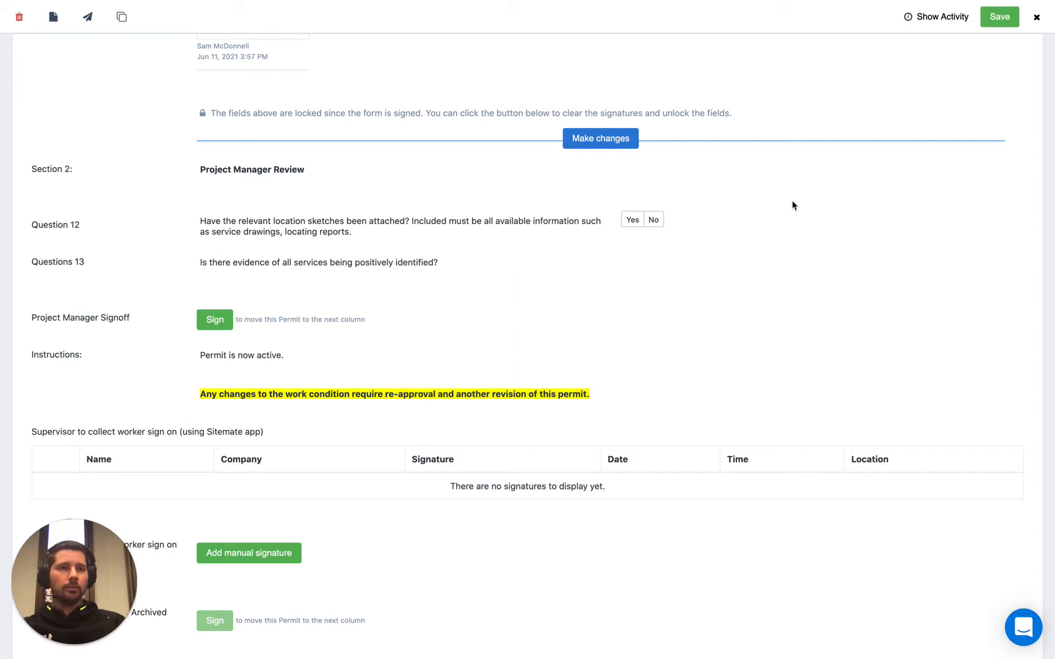
# - Save the signed permit and check the notification recipients of the Project Manager Approval column
pyautogui.click(1000, 16)
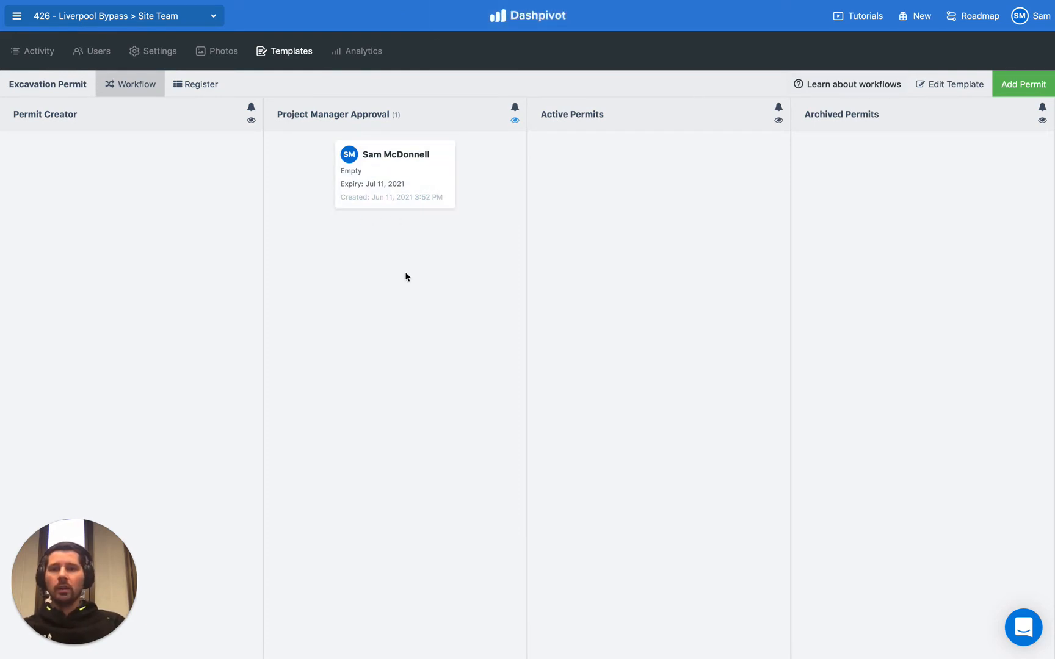
pyautogui.click(516, 121)
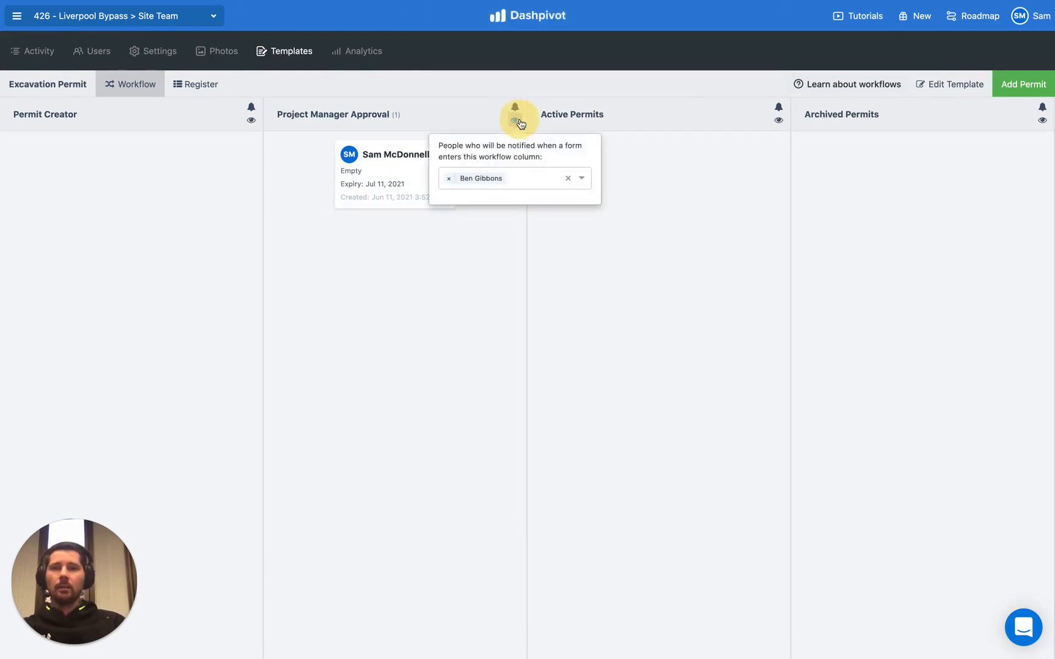
pyautogui.click(484, 272)
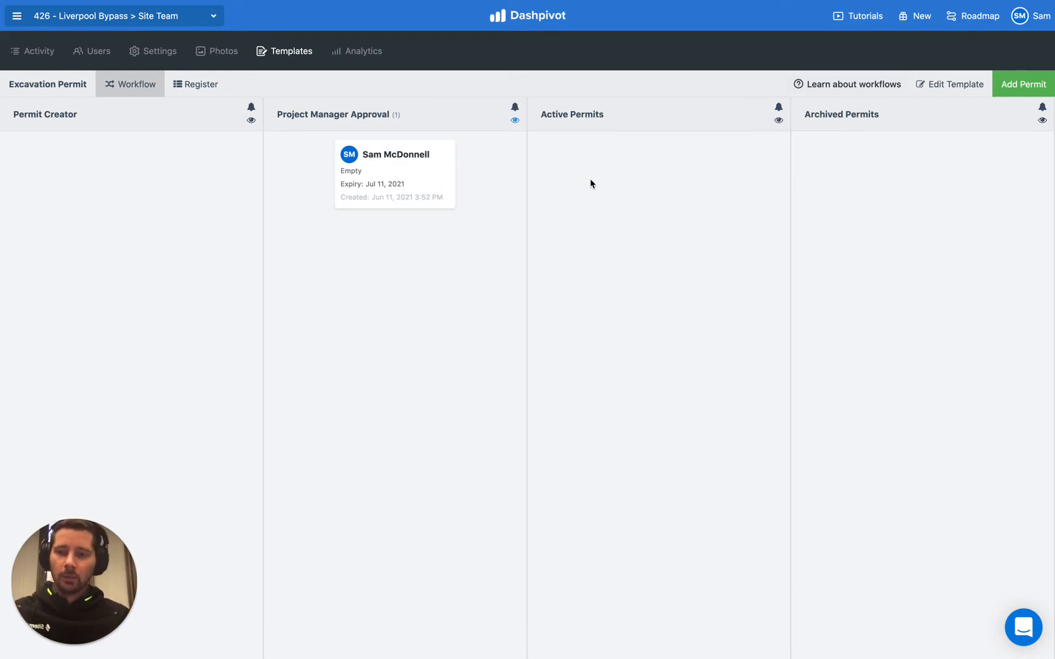
# - Open the permit in the Project Manager Approval column and attach Drawing Example.pdf from Downloads as a form attachment
pyautogui.click(434, 157)
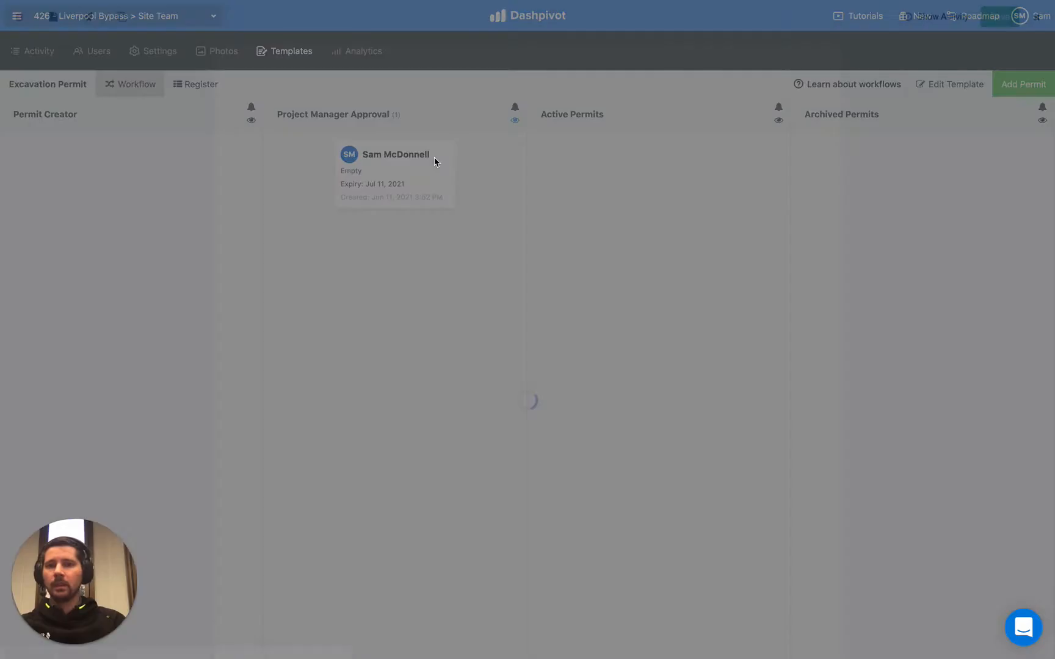
pyautogui.scroll(-20, 166, 360)
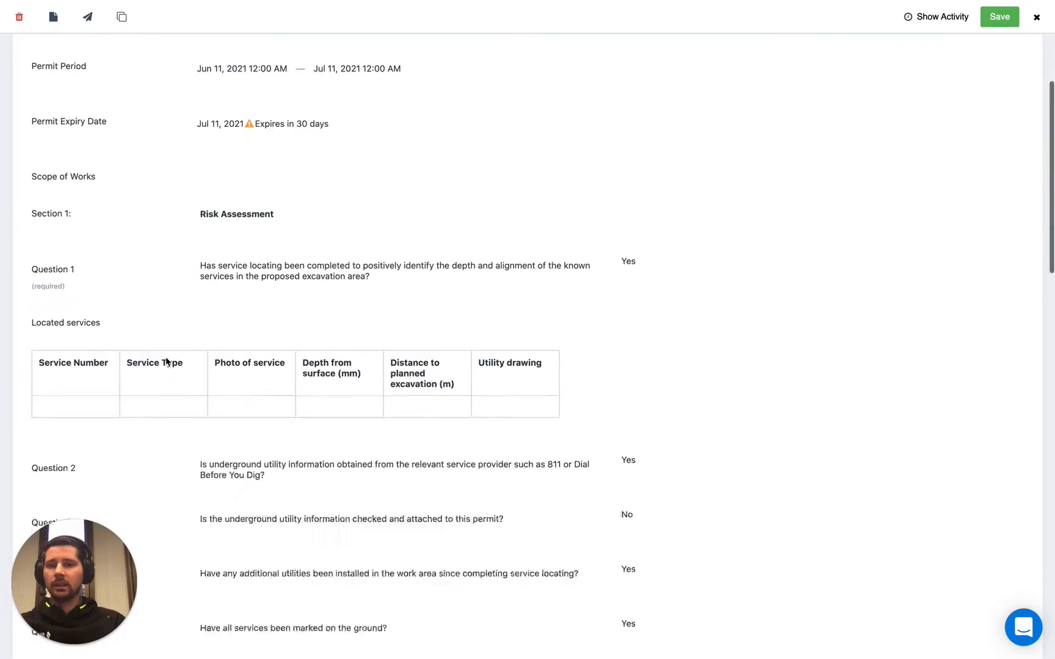
pyautogui.scroll(-1, 166, 357)
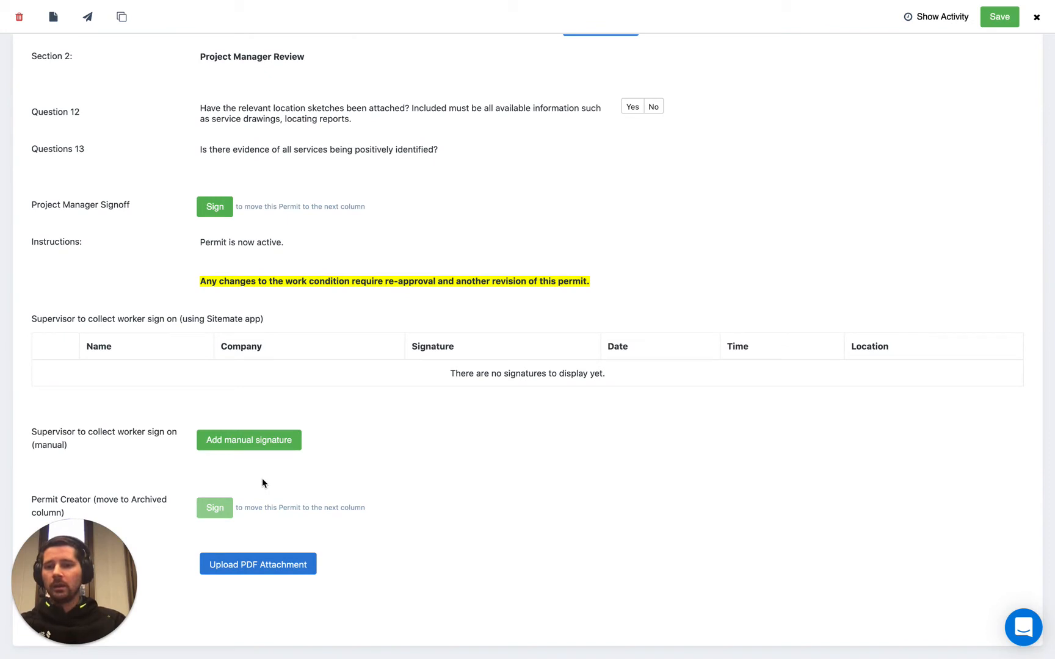
pyautogui.click(232, 566)
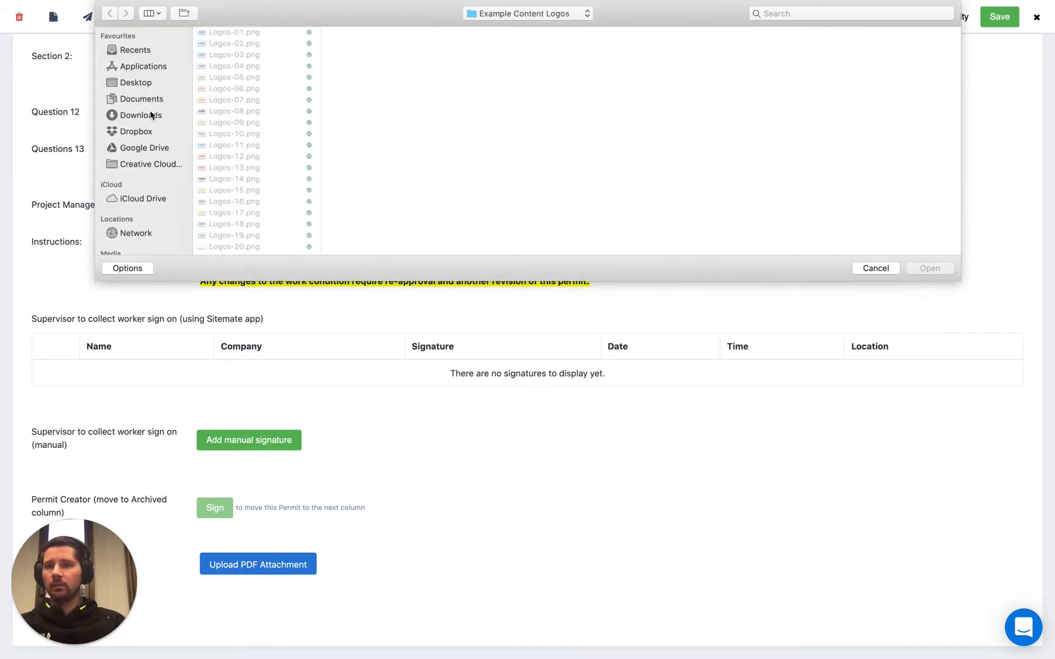
pyautogui.click(151, 116)
pyautogui.click(247, 32)
pyautogui.click(937, 275)
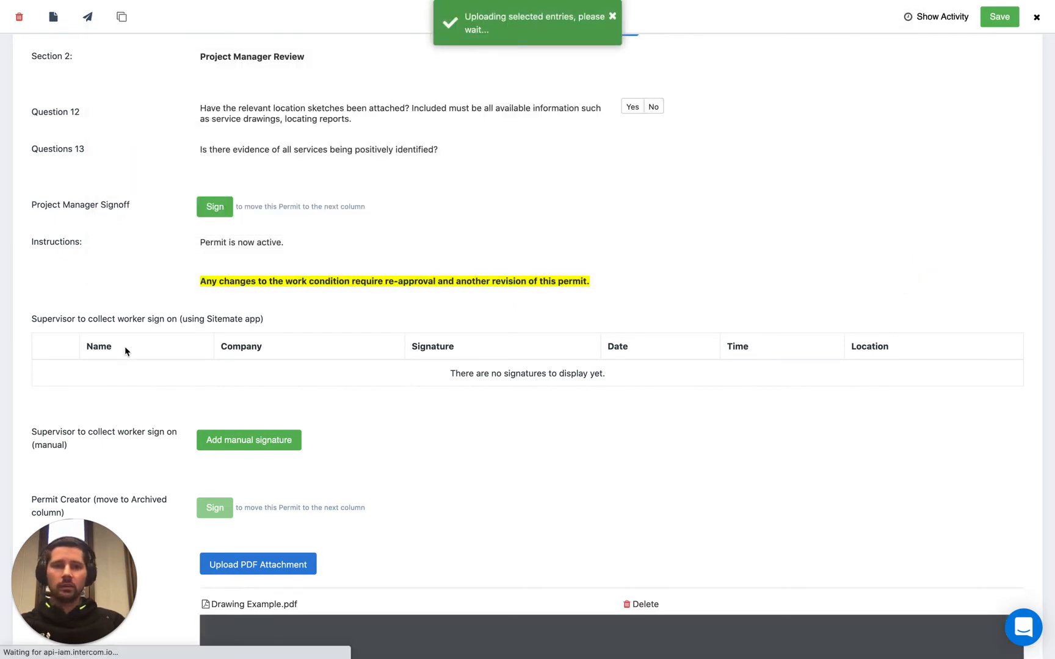
# - Preview the attached drawing in the form and save the permit
pyautogui.scroll(-6, 144, 476)
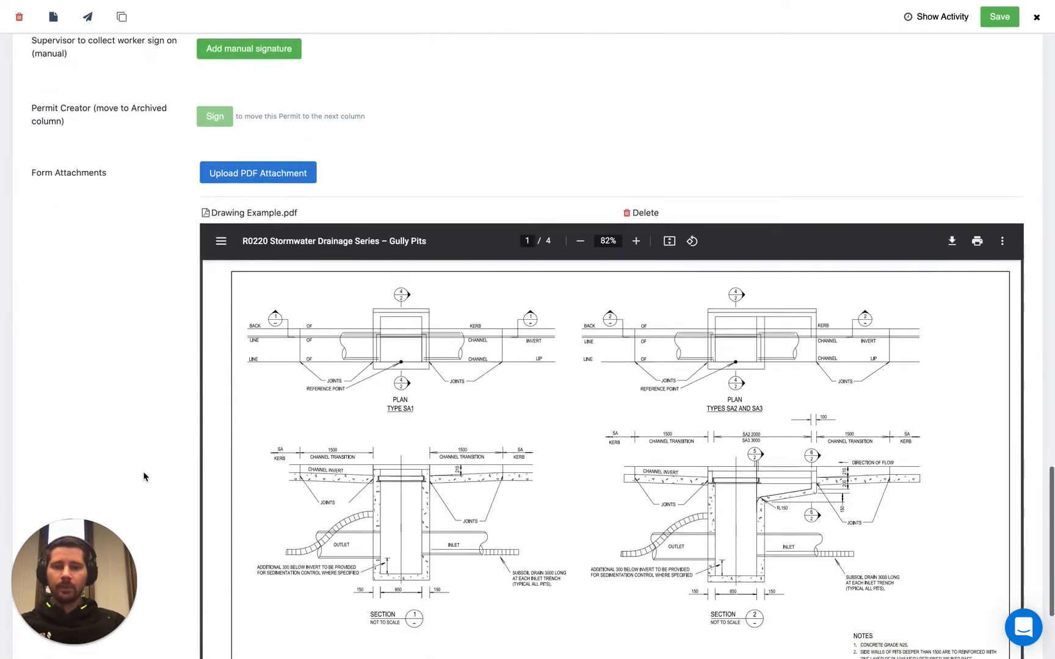
pyautogui.scroll(-2, 144, 476)
pyautogui.scroll(3, 144, 312)
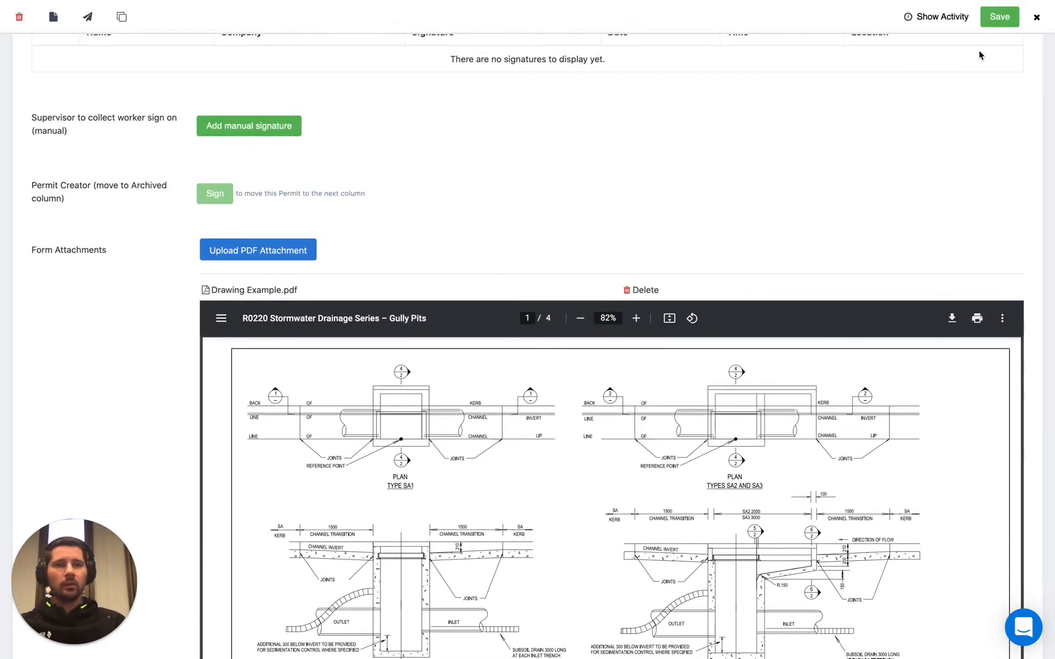
pyautogui.click(1000, 18)
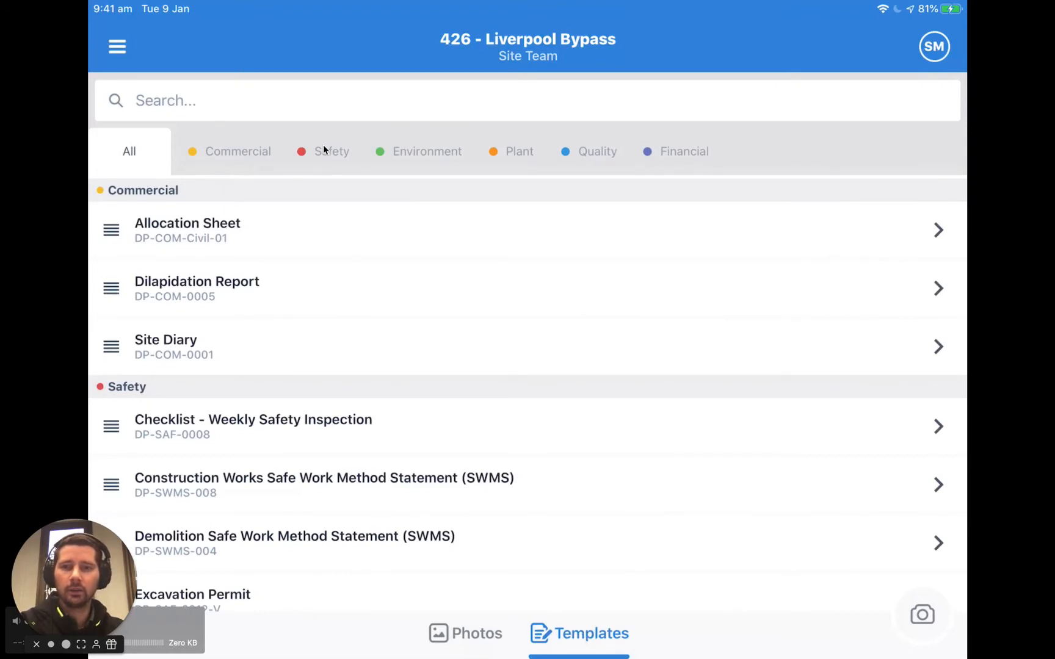
# - Switch to the mobile app, filter templates by Safety, and open the permit in the Excavation Permit workflow
pyautogui.click(333, 165)
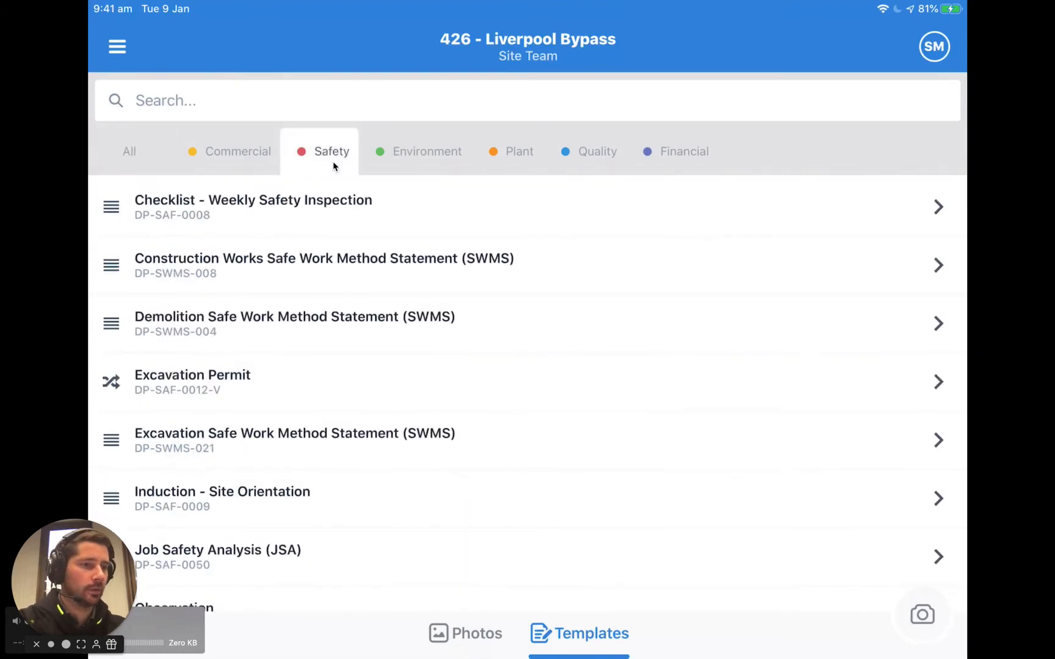
pyautogui.click(209, 396)
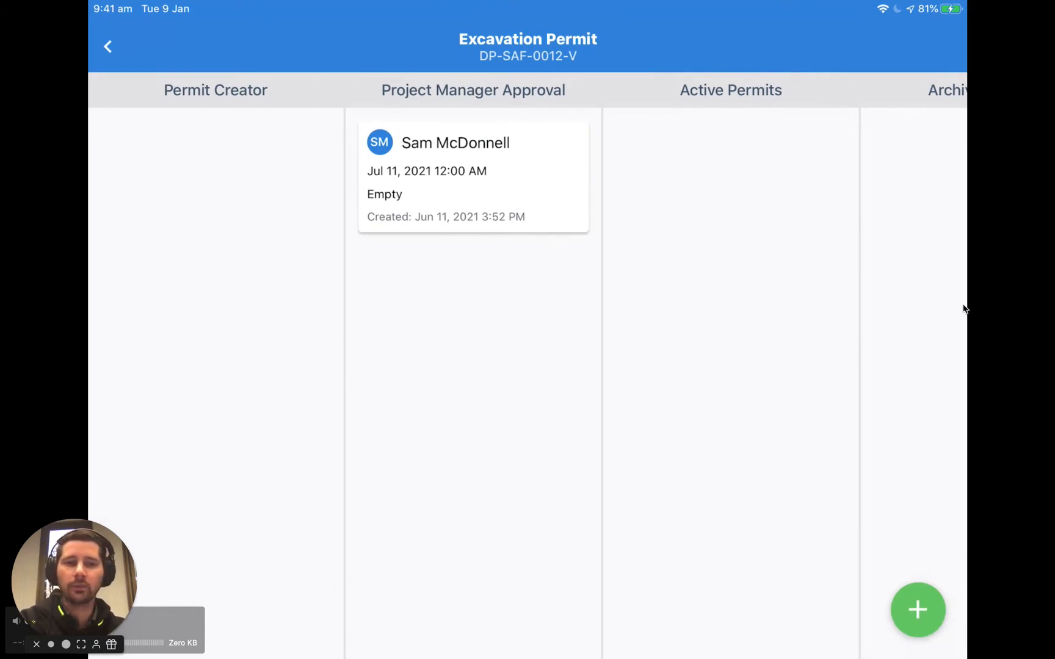
pyautogui.hscroll(3, 963, 308)
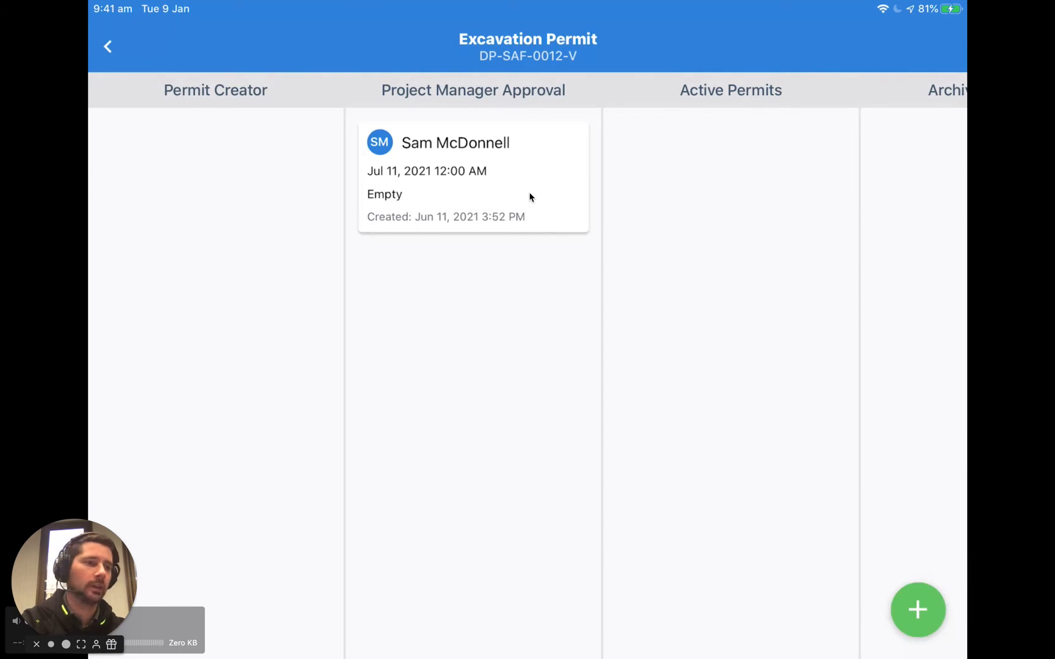
pyautogui.click(553, 222)
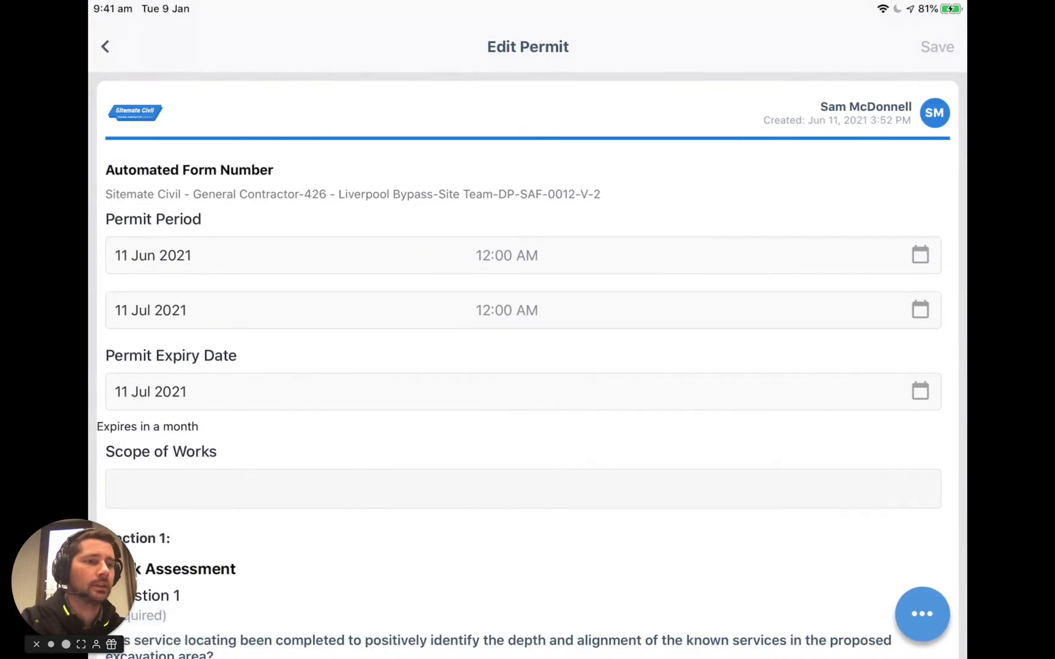
# - Collect a worker sign-on for the permit by scanning a Sitemate profile QR code
pyautogui.scroll(-10, 527, 366)
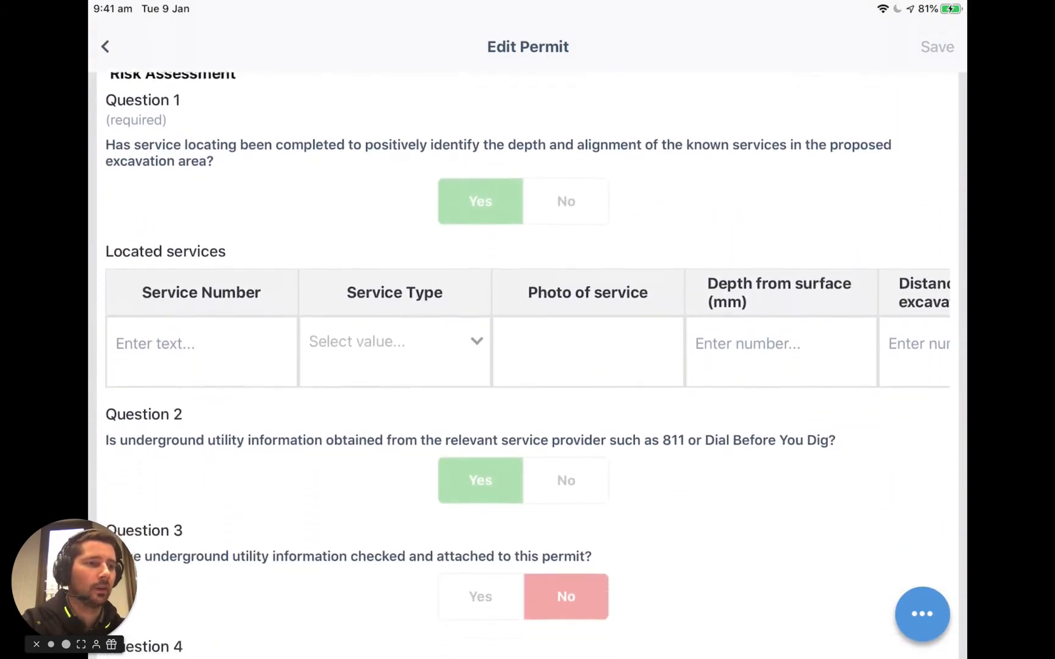
pyautogui.scroll(-12, 527, 366)
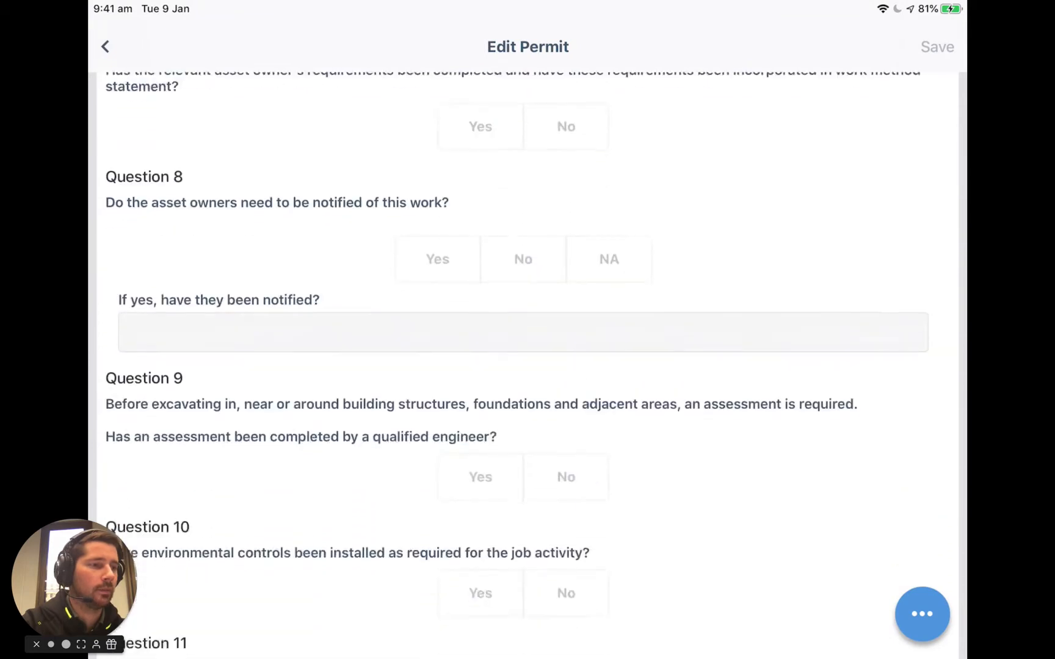
pyautogui.scroll(-15, 528, 366)
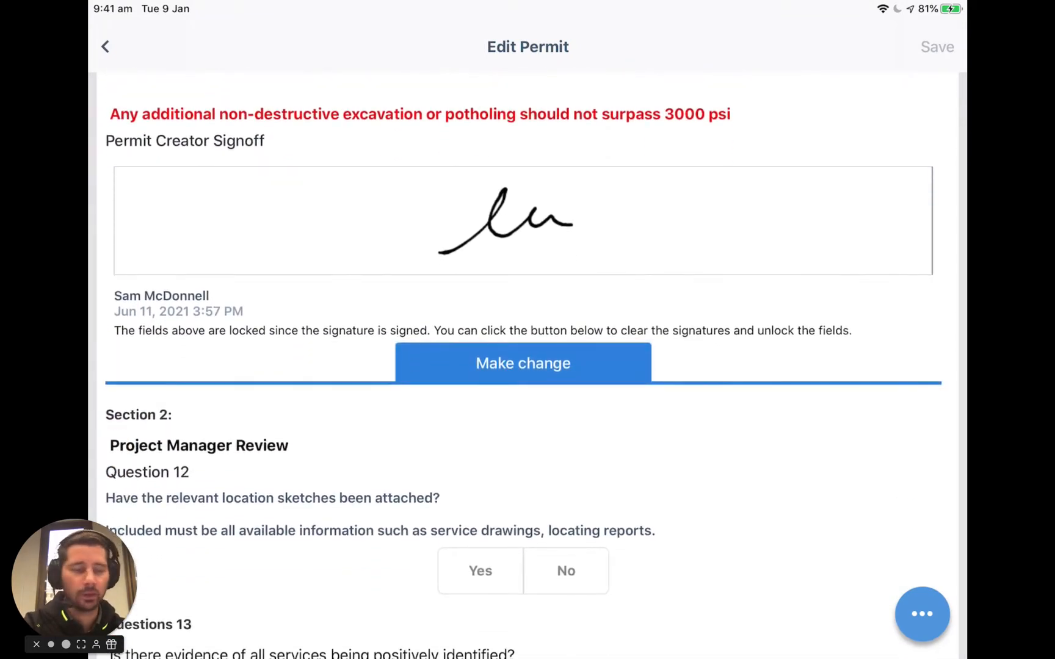
pyautogui.scroll(-5, 528, 367)
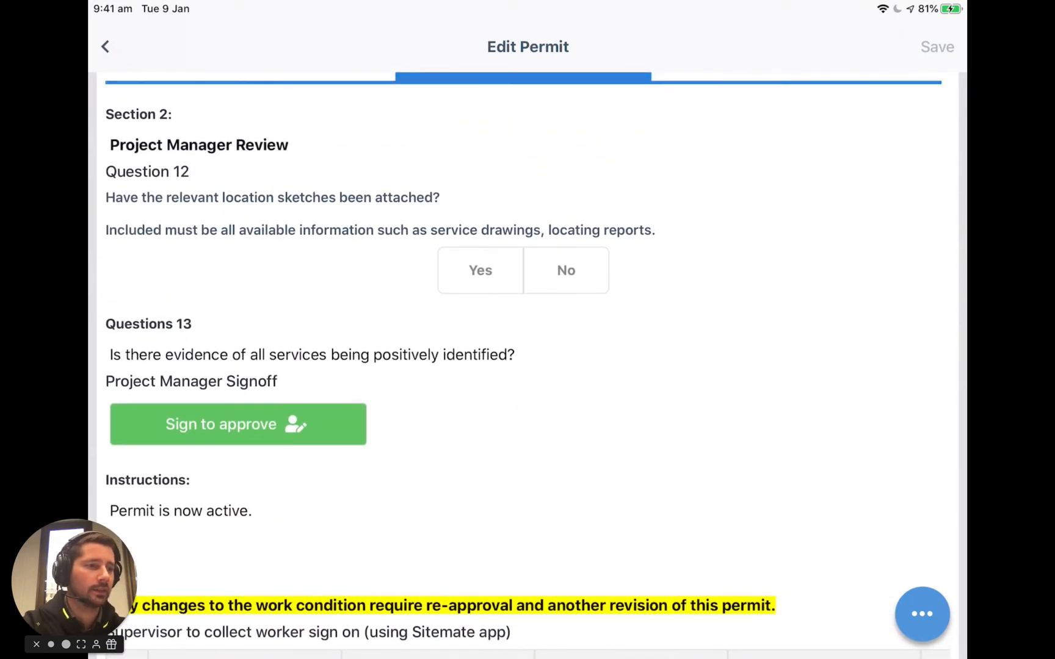
pyautogui.scroll(-4, 527, 366)
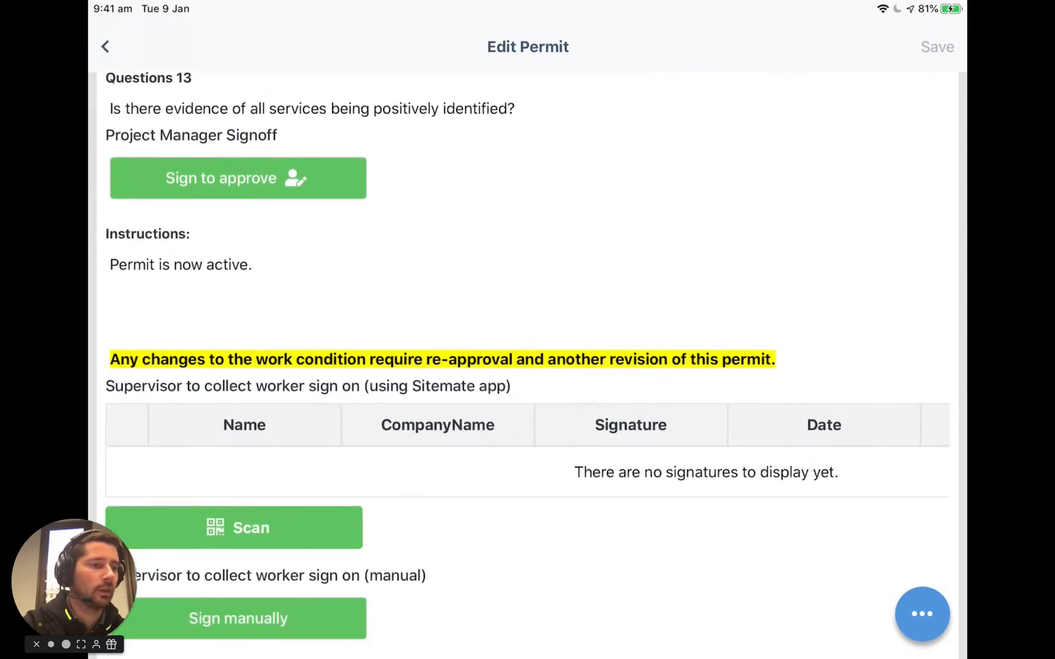
pyautogui.scroll(-4, 528, 366)
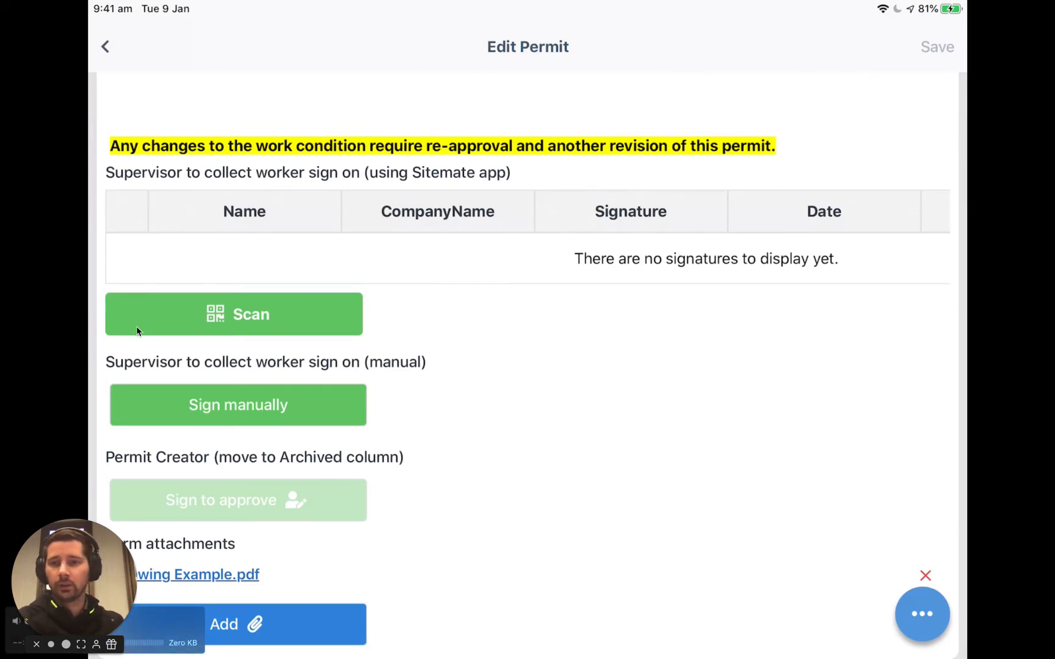
pyautogui.click(360, 325)
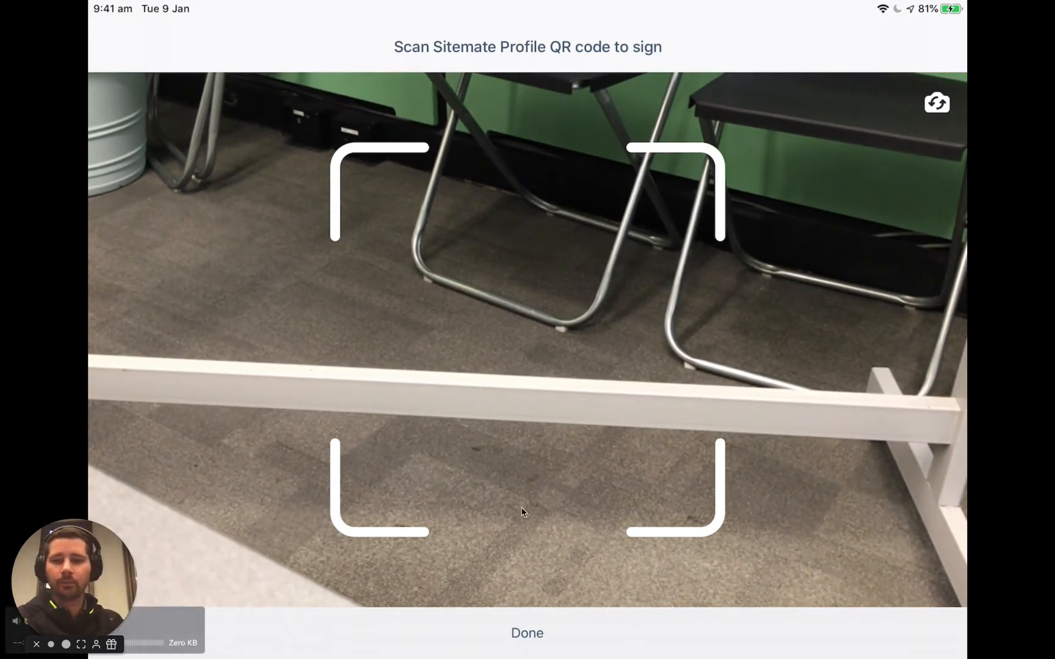
pyautogui.click(535, 639)
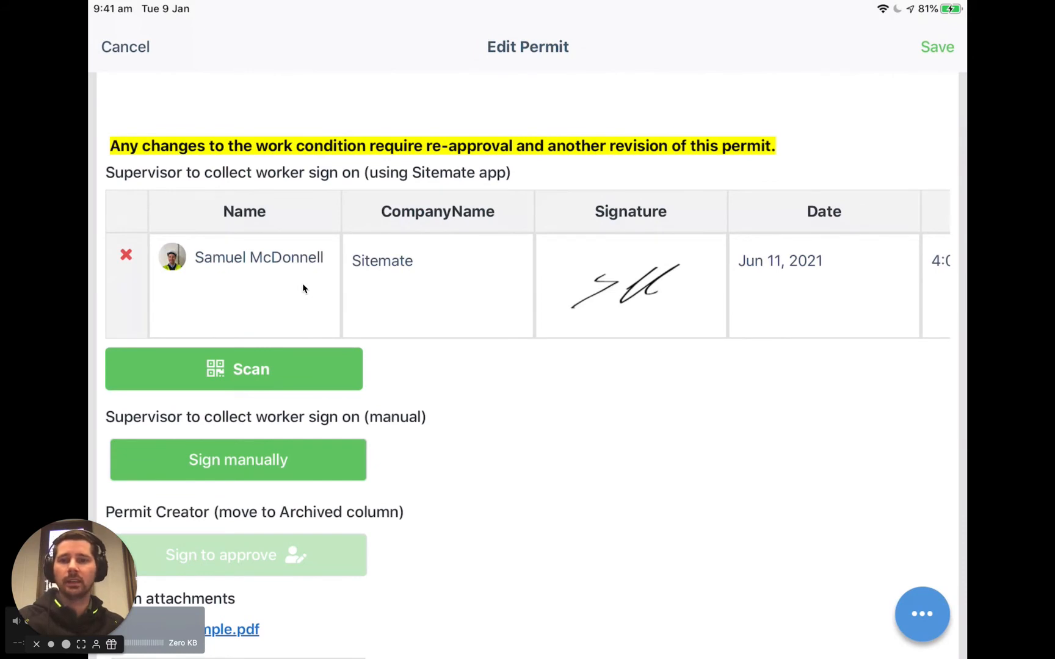
# - Add a manual worker sign-on with the worker's first and last name, a drawn signature and company Sitemate
pyautogui.hscroll(10, 315, 281)
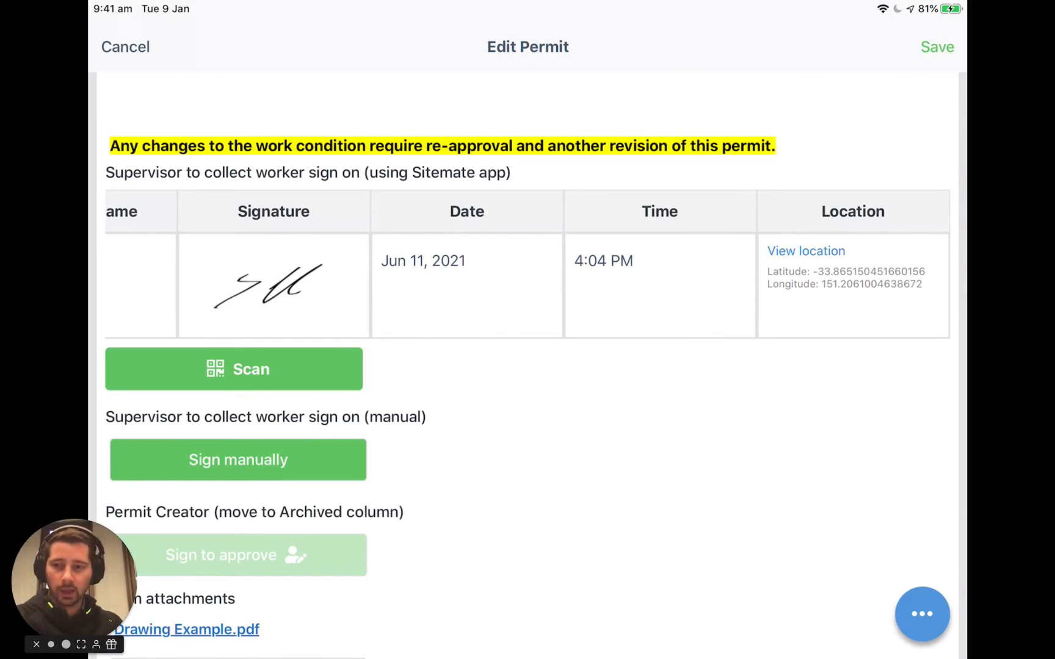
pyautogui.hscroll(-10, 528, 281)
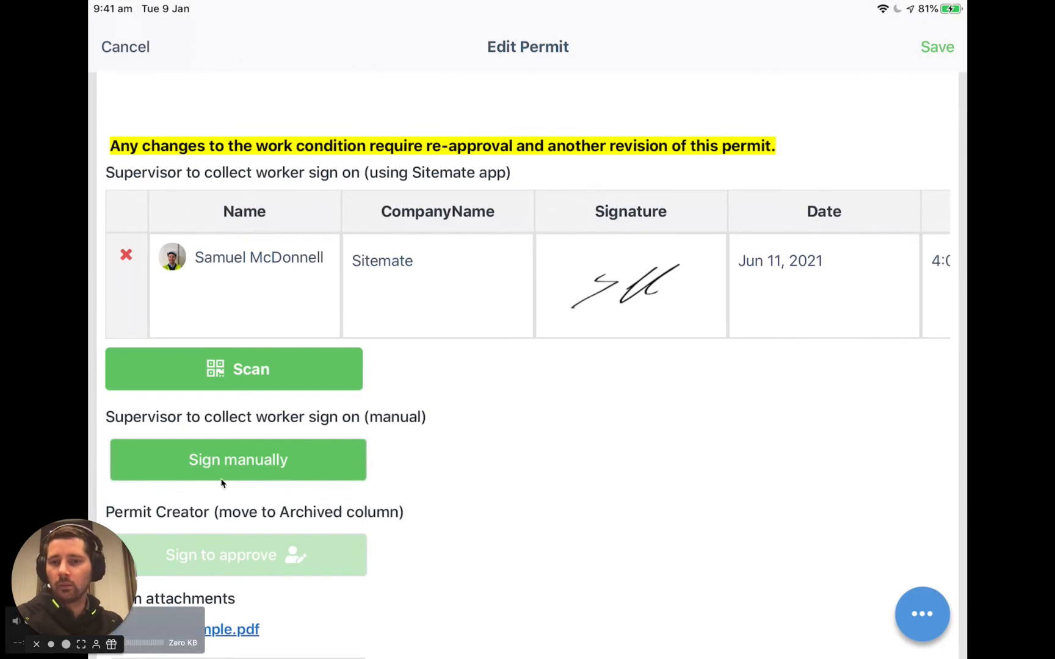
pyautogui.click(249, 467)
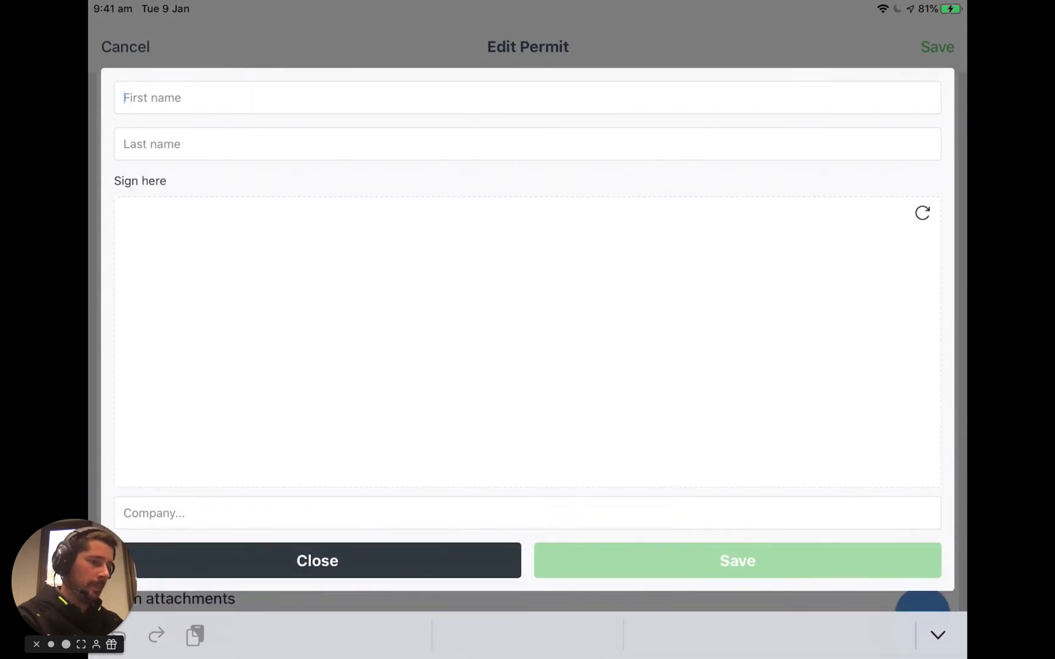
pyautogui.click(124, 144)
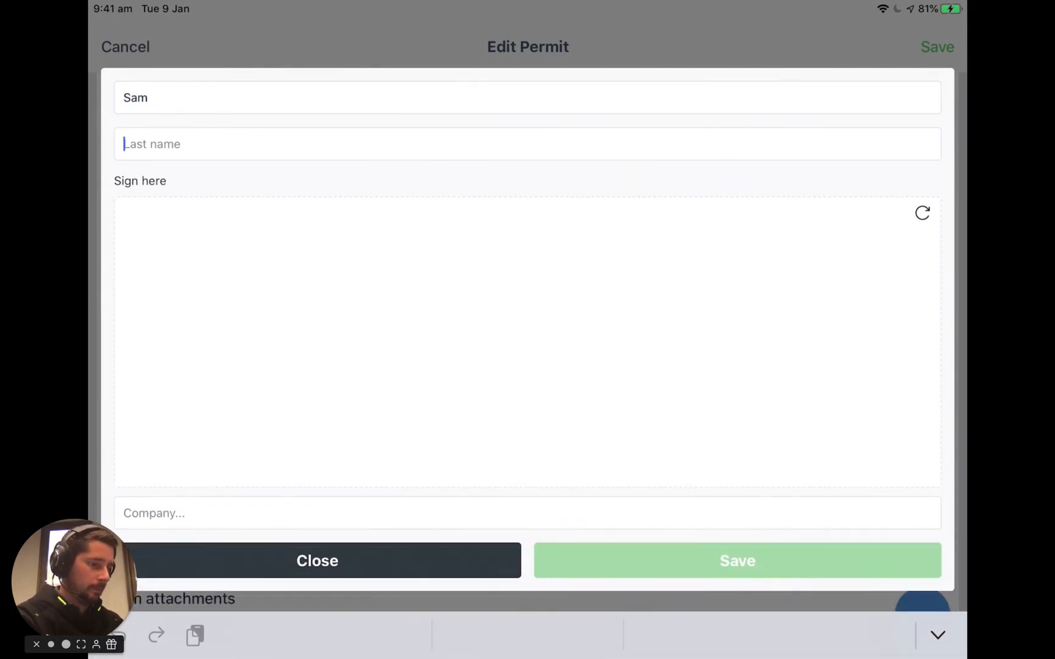
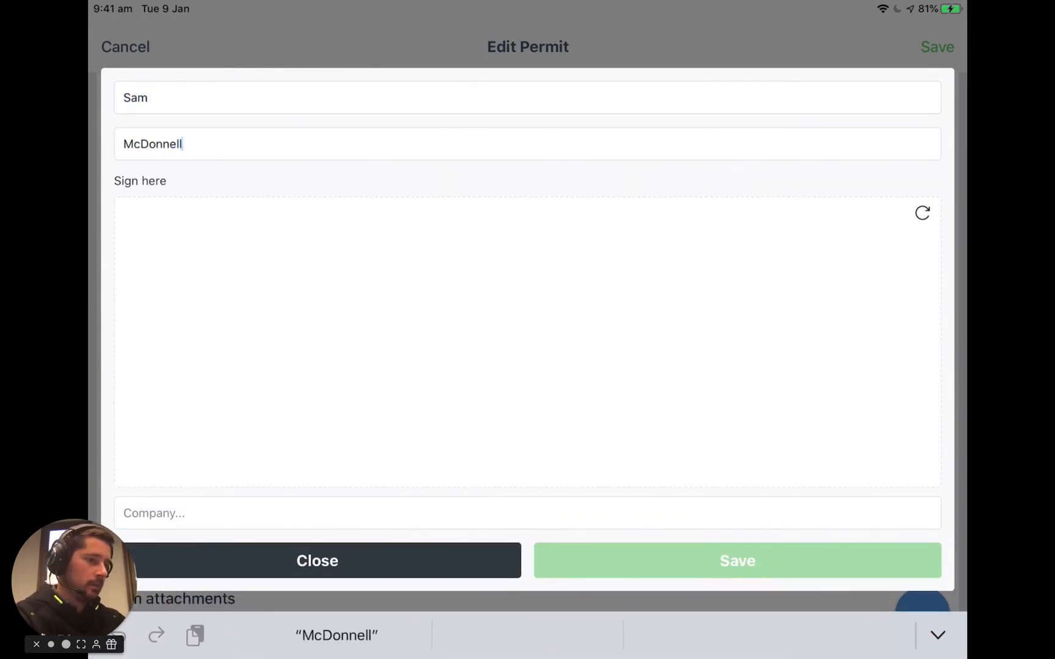
pyautogui.moveTo(254, 296)
pyautogui.mouseDown()
pyautogui.moveTo(419, 339)
pyautogui.moveTo(758, 356)
pyautogui.mouseUp()
pyautogui.click(124, 513)
pyautogui.write('Sitemate')
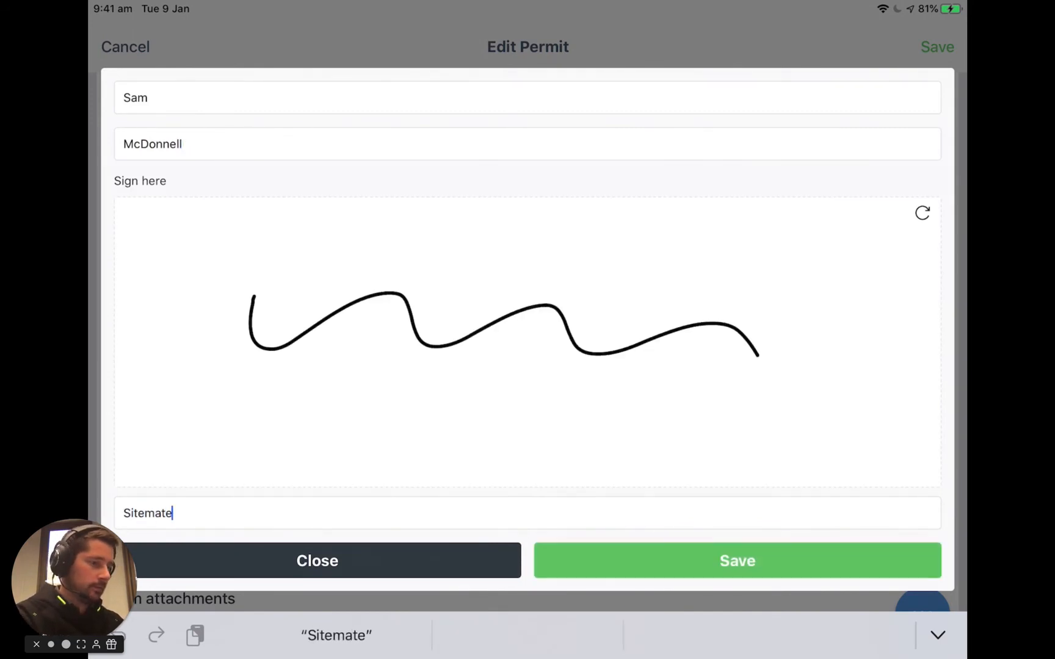
pyautogui.click(738, 560)
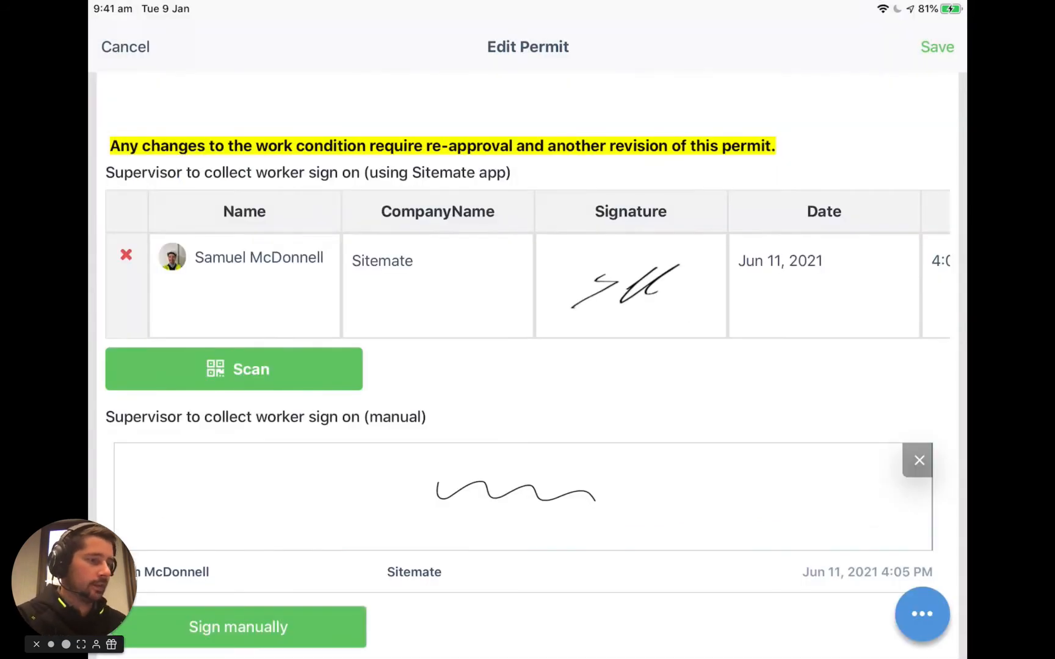
# - Mark up the attached Drawing Example.pdf with red freehand Pen tool strokes, then save the drawing and the permit
pyautogui.scroll(-1, 527, 366)
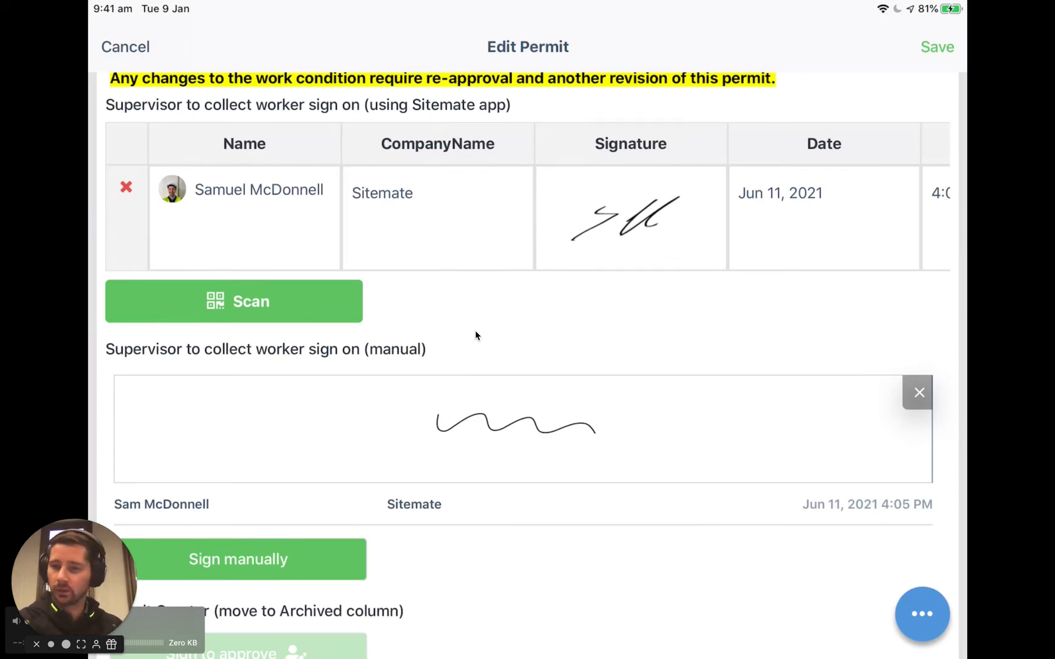
pyautogui.scroll(-5, 527, 366)
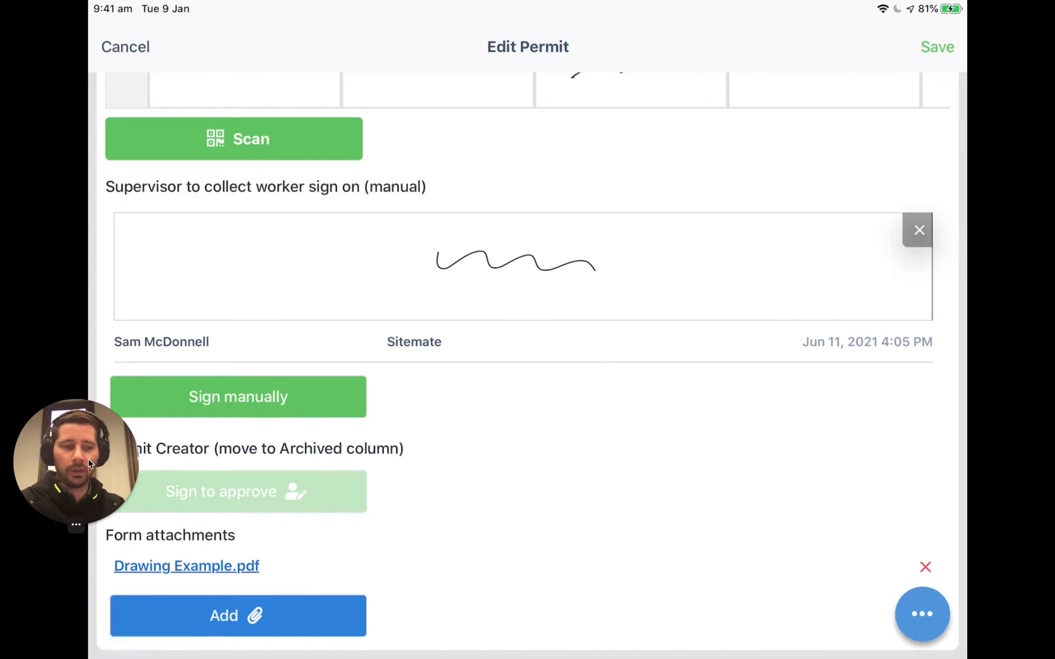
pyautogui.click(194, 567)
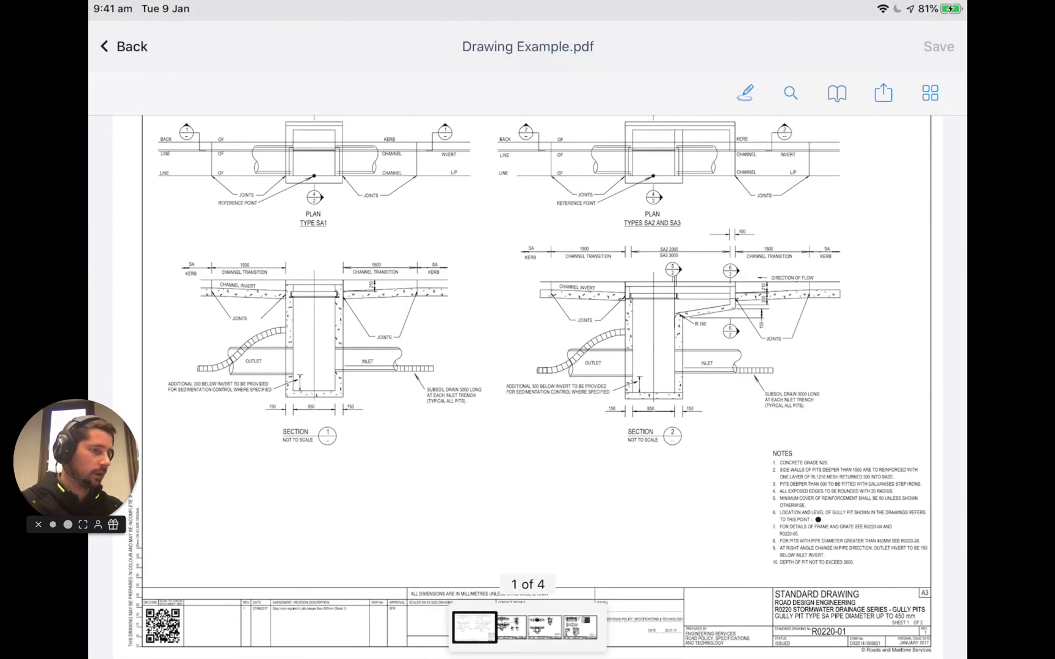
pyautogui.scroll(10, 766, 414)
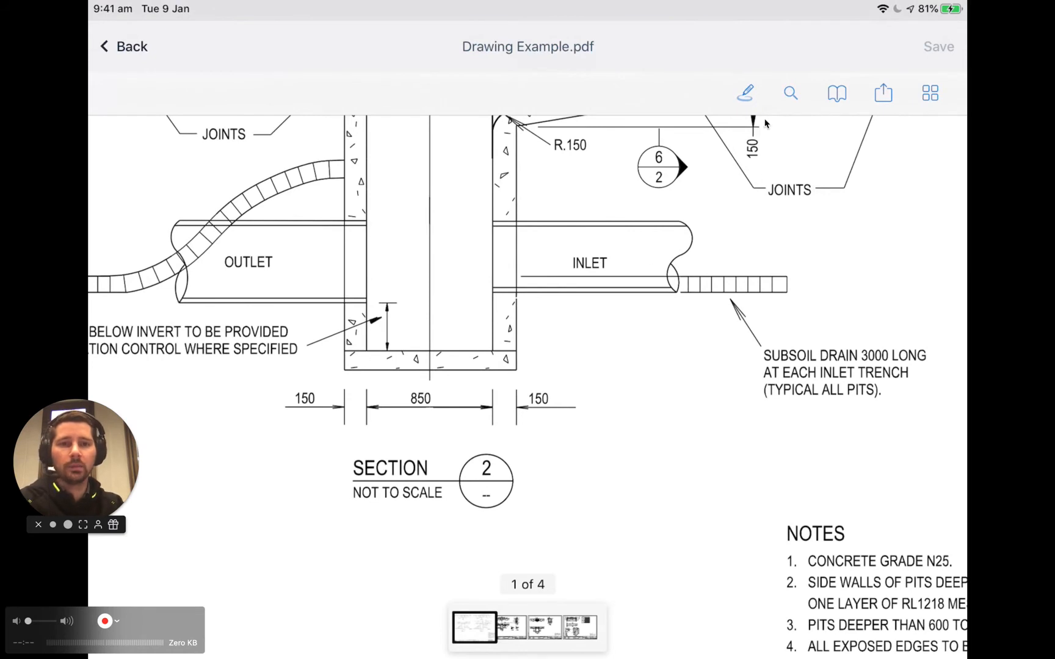
pyautogui.click(745, 94)
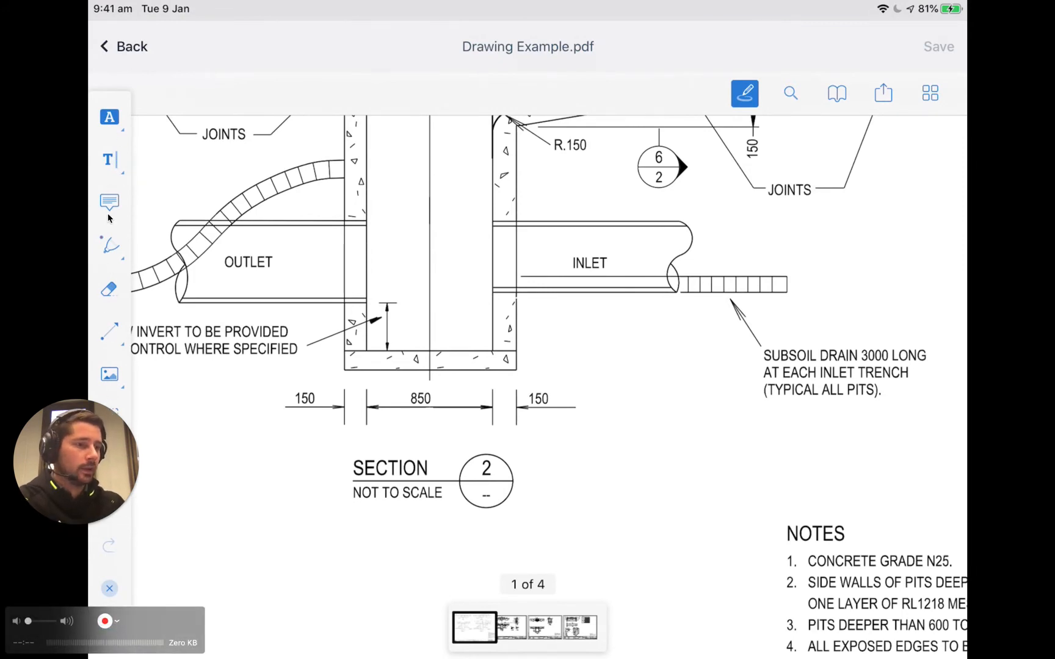
pyautogui.click(110, 246)
pyautogui.moveTo(601, 333)
pyautogui.mouseDown()
pyautogui.moveTo(589, 434)
pyautogui.moveTo(771, 489)
pyautogui.moveTo(879, 450)
pyautogui.mouseUp()
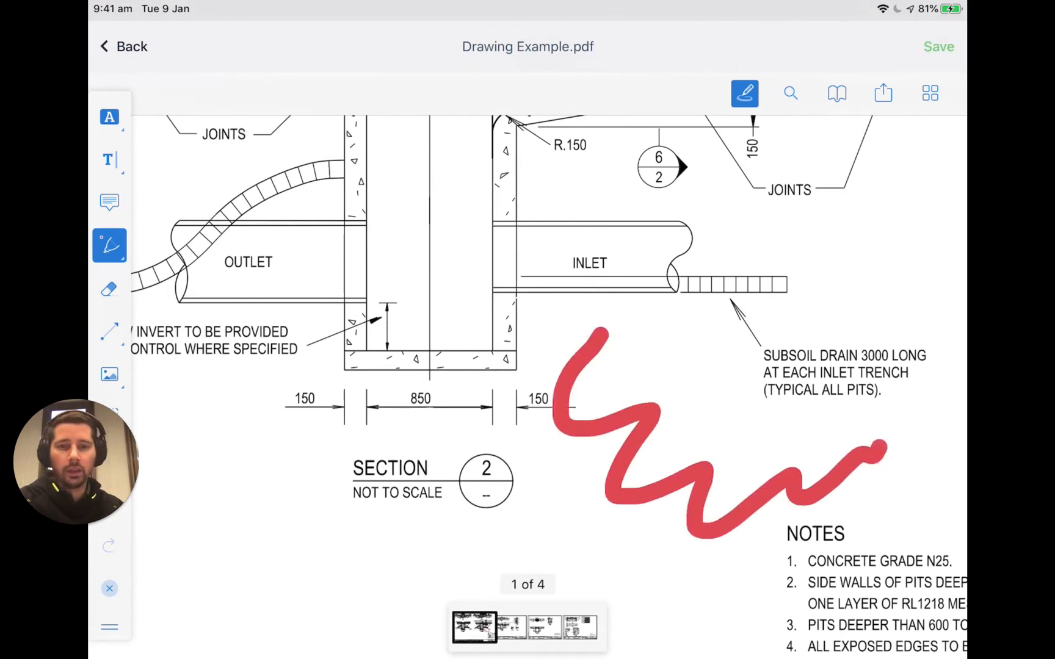
pyautogui.scroll(-3, 528, 305)
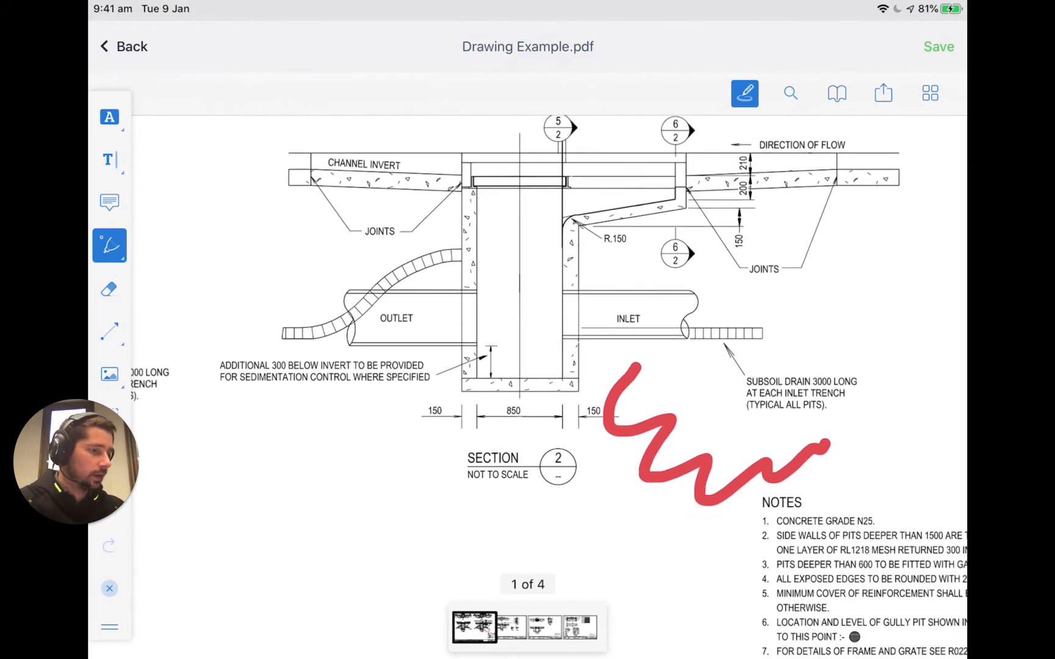
pyautogui.moveTo(248, 467)
pyautogui.mouseDown()
pyautogui.moveTo(244, 507)
pyautogui.moveTo(613, 516)
pyautogui.moveTo(626, 461)
pyautogui.mouseUp()
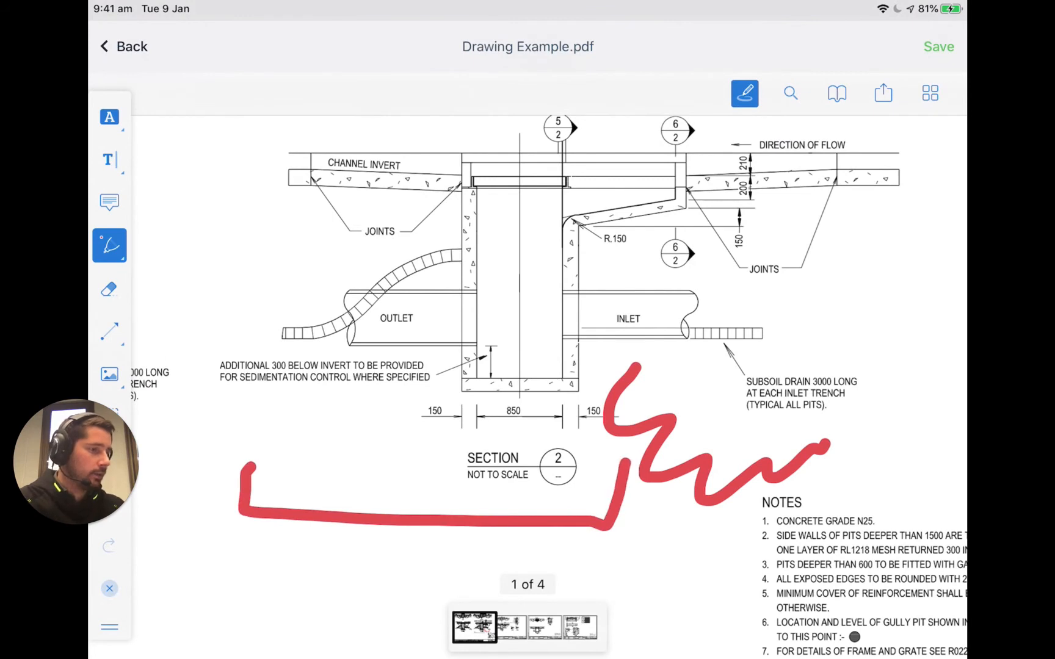
pyautogui.moveTo(397, 404); pyautogui.dragTo(681, 186)
pyautogui.moveTo(563, 197); pyautogui.dragTo(669, 299)
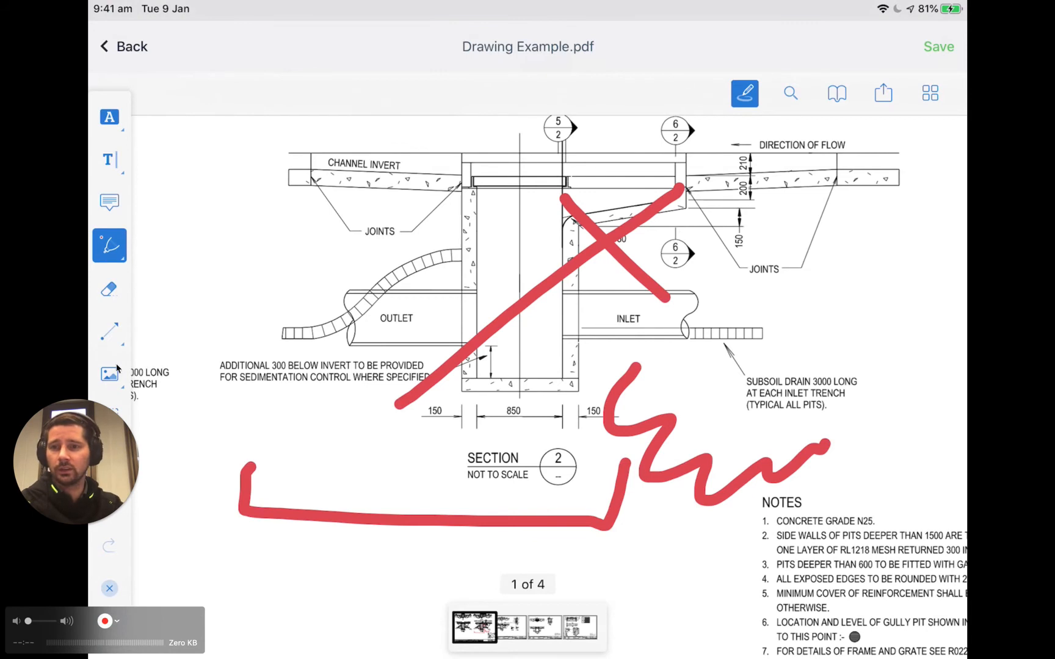
pyautogui.moveTo(73, 430); pyautogui.dragTo(72, 544)
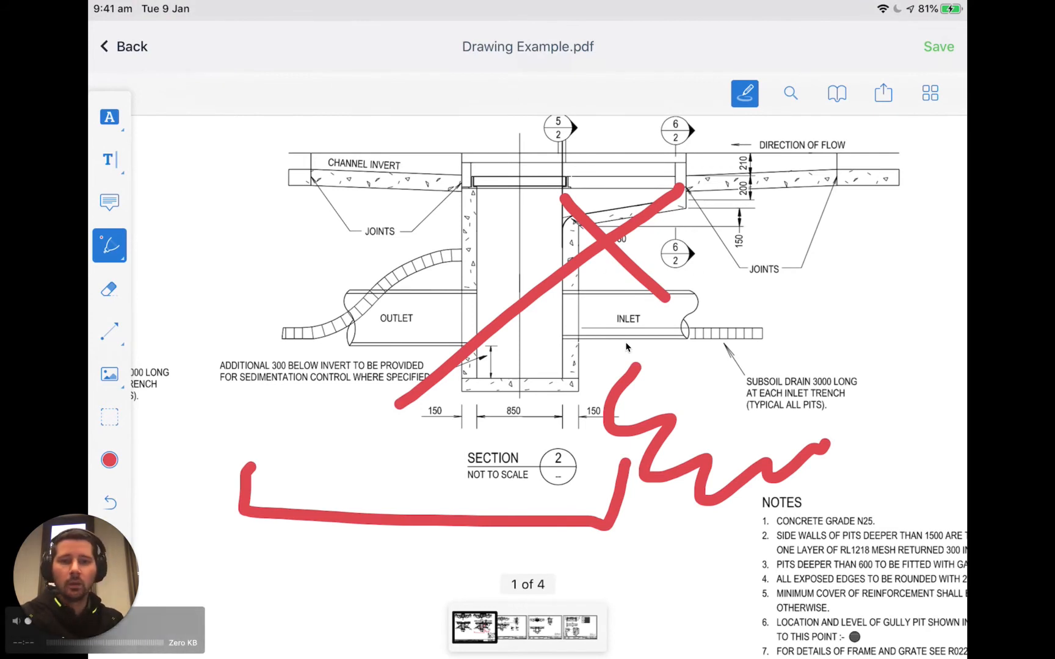
pyautogui.click(932, 59)
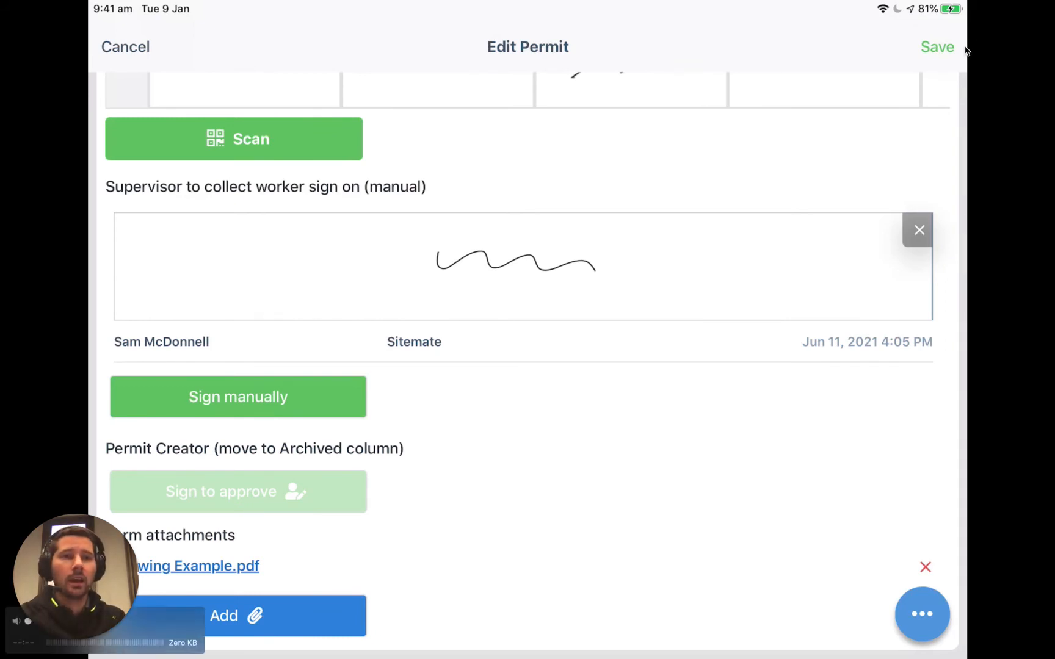
pyautogui.click(937, 47)
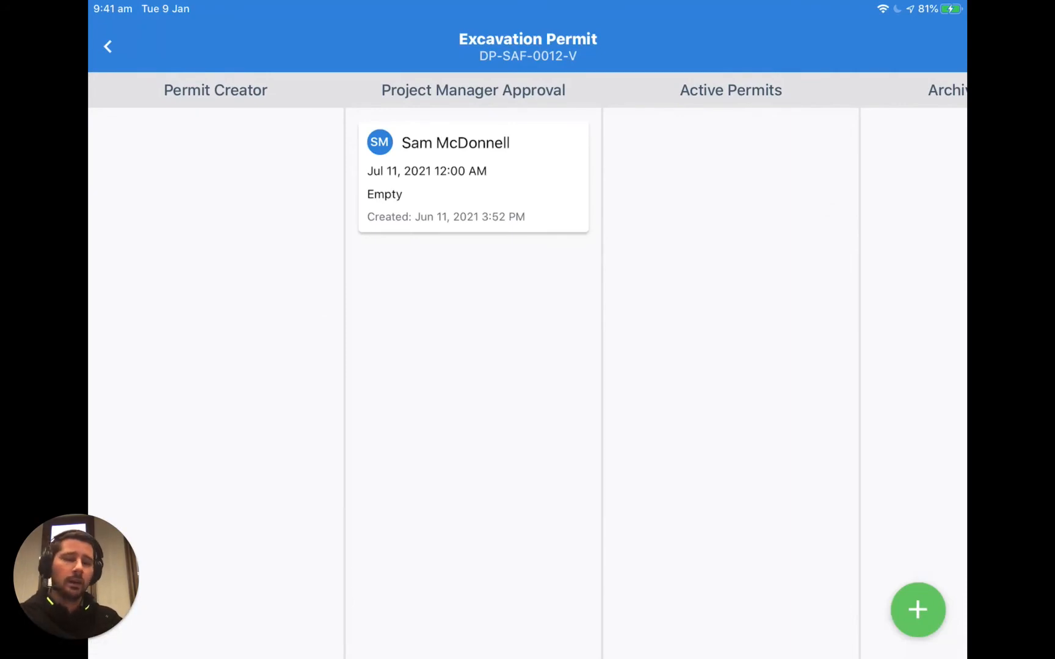
# - Reopen the permit and open its Send as PDF options
pyautogui.click(546, 184)
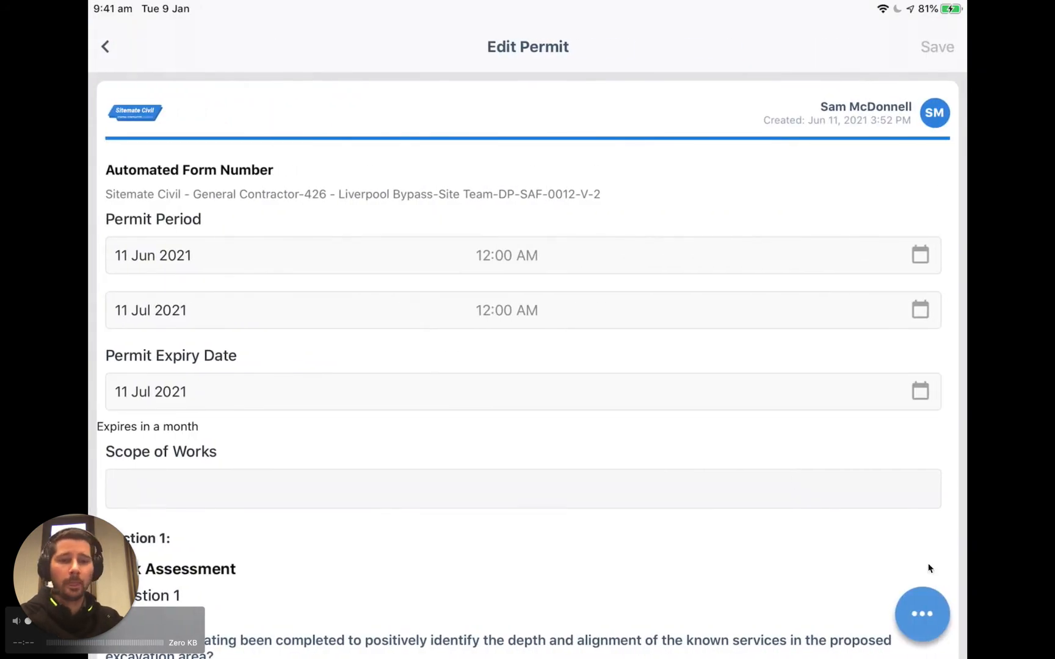
pyautogui.click(923, 616)
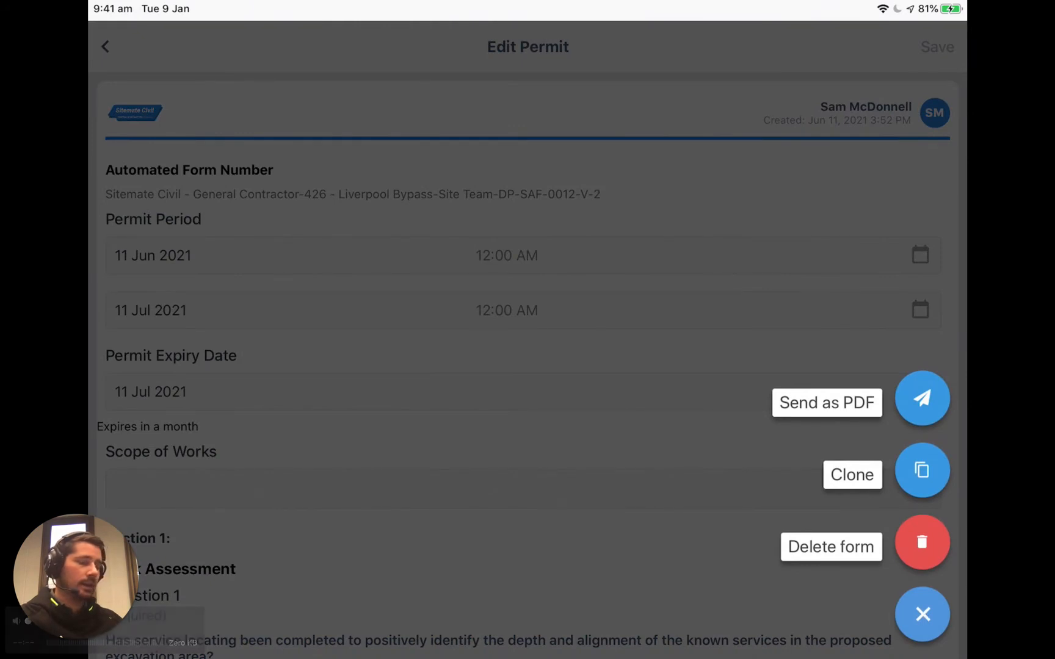
pyautogui.click(846, 415)
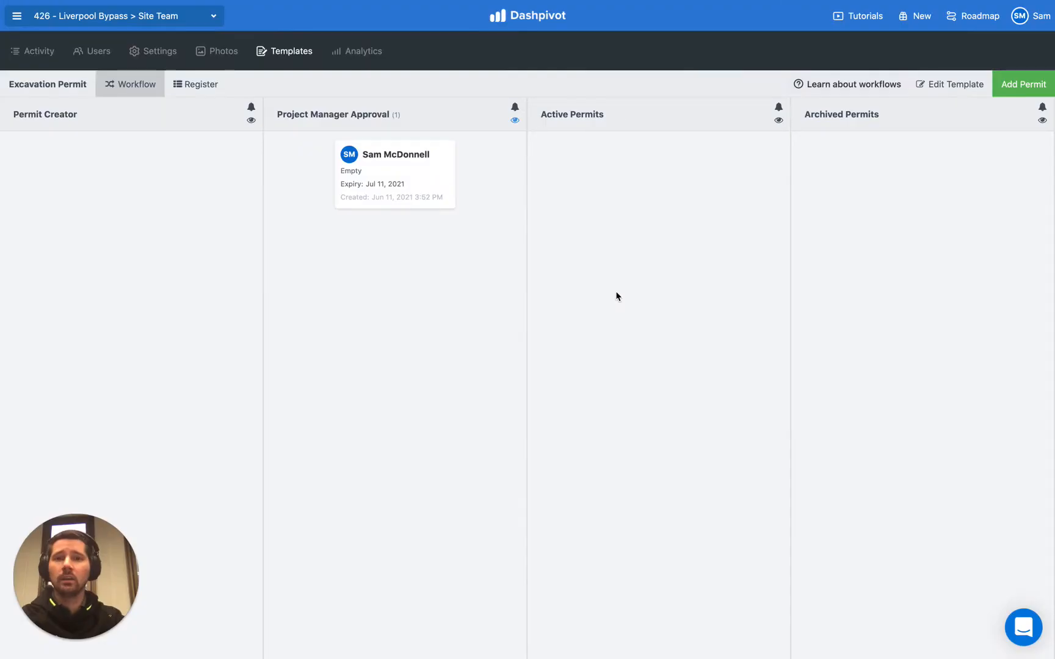
pyautogui.click(615, 293)
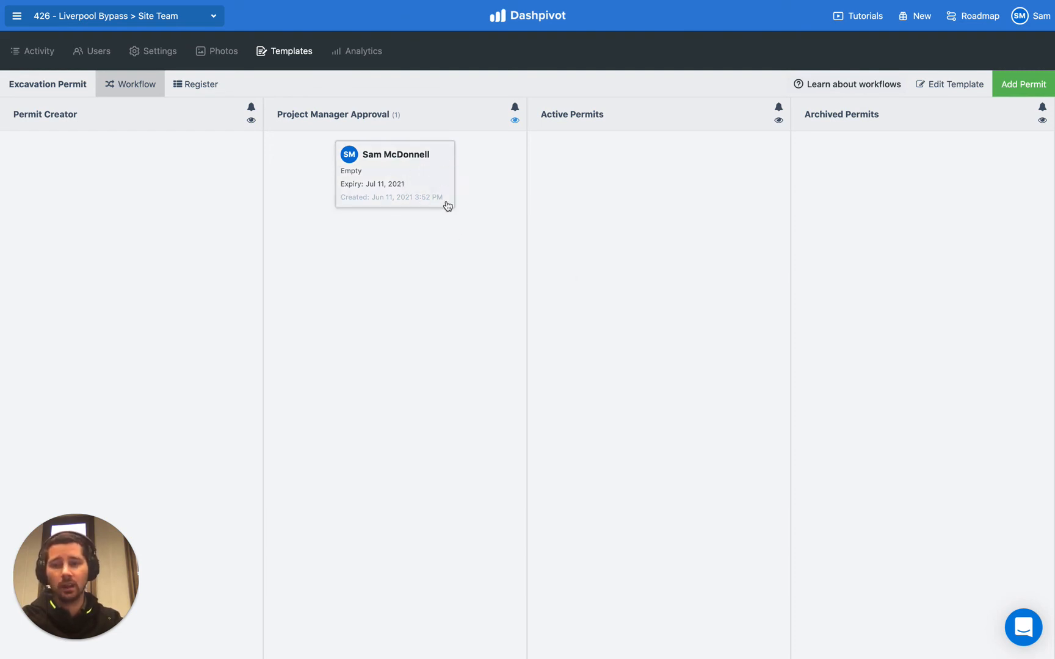
# - In the web app, open the permit from the Project Manager Approval column, download it as a PDF and open the file
pyautogui.click(435, 172)
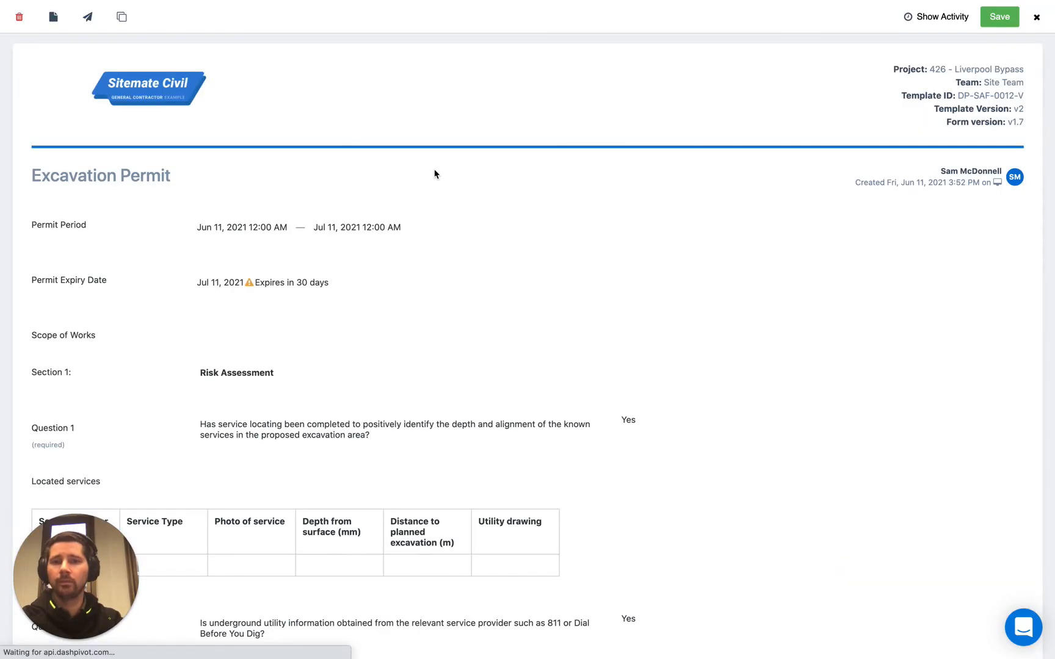
pyautogui.click(55, 26)
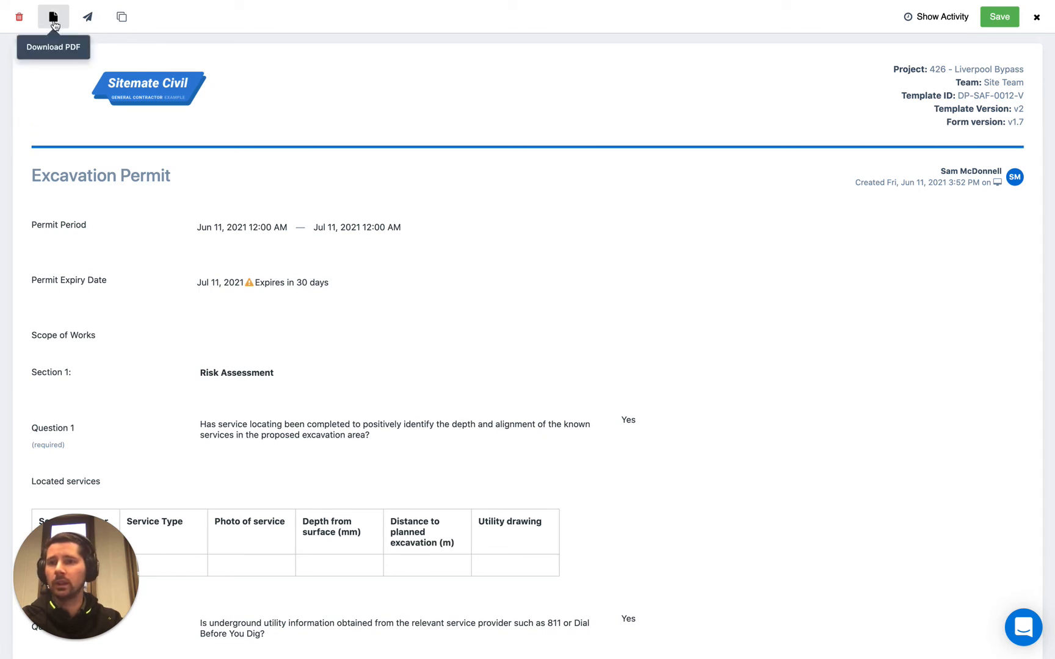
pyautogui.click(54, 25)
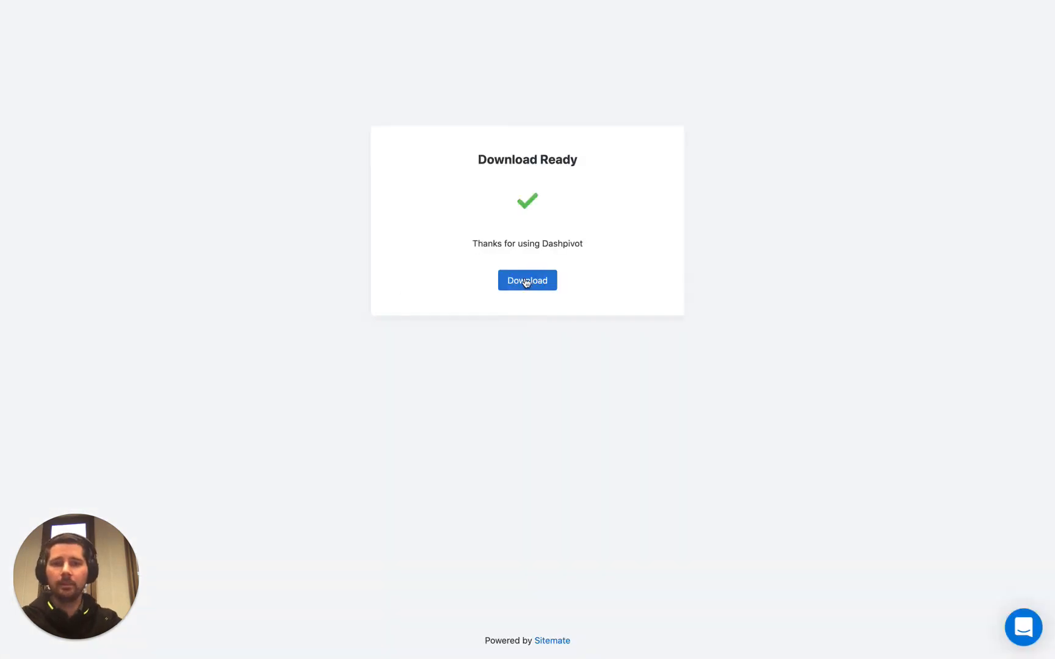
pyautogui.click(525, 282)
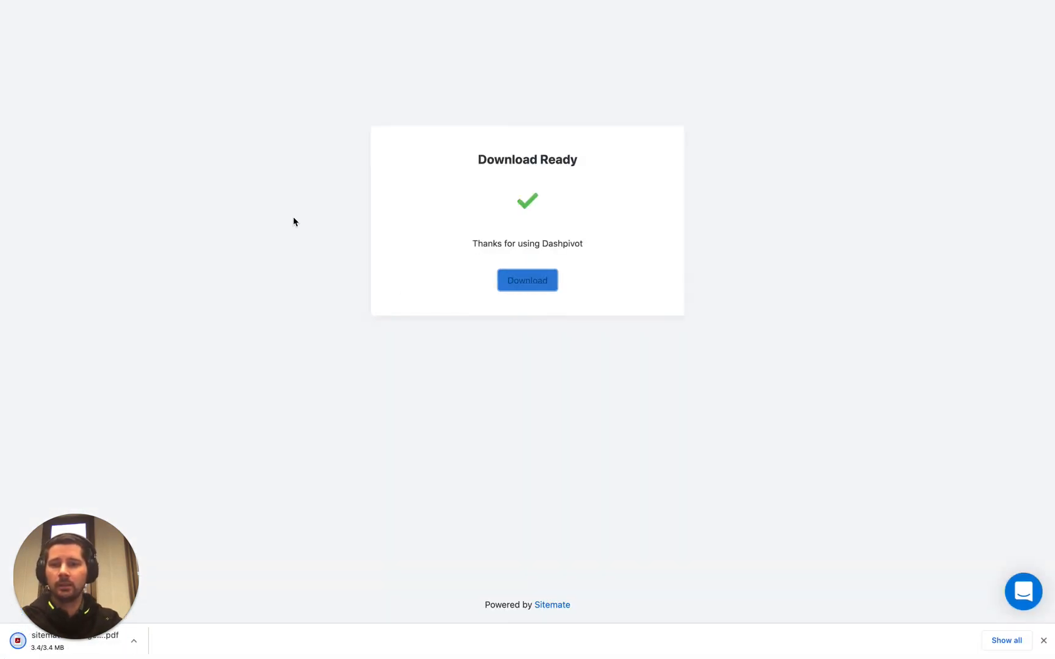
pyautogui.click(122, 641)
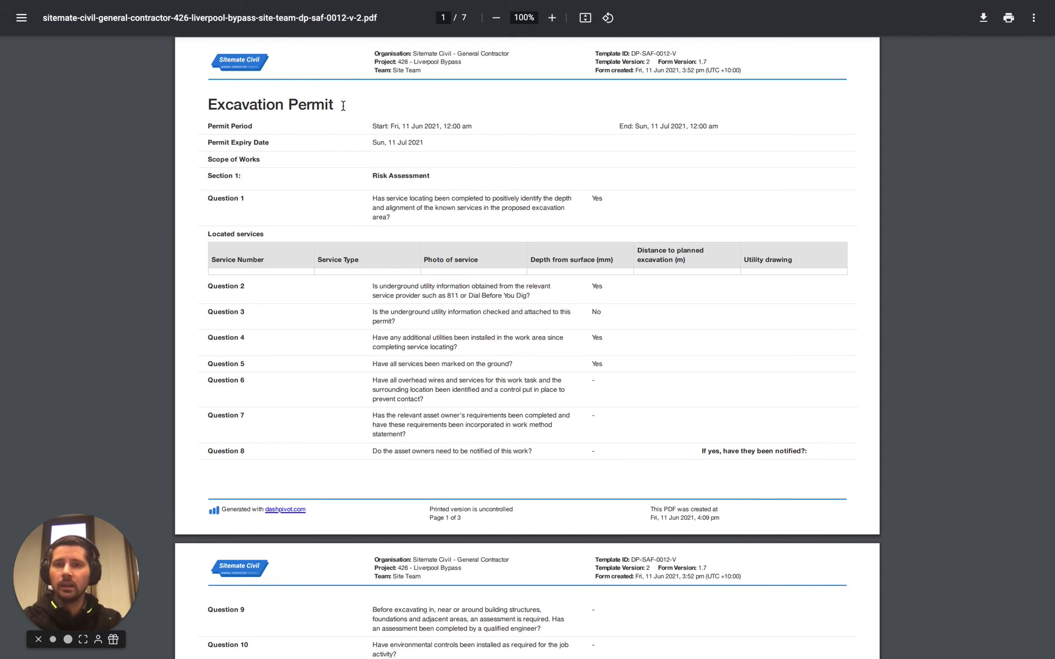
# - Scroll through the downloaded permit PDF to review its pages and worker sign-on section
pyautogui.scroll(-7, 352, 404)
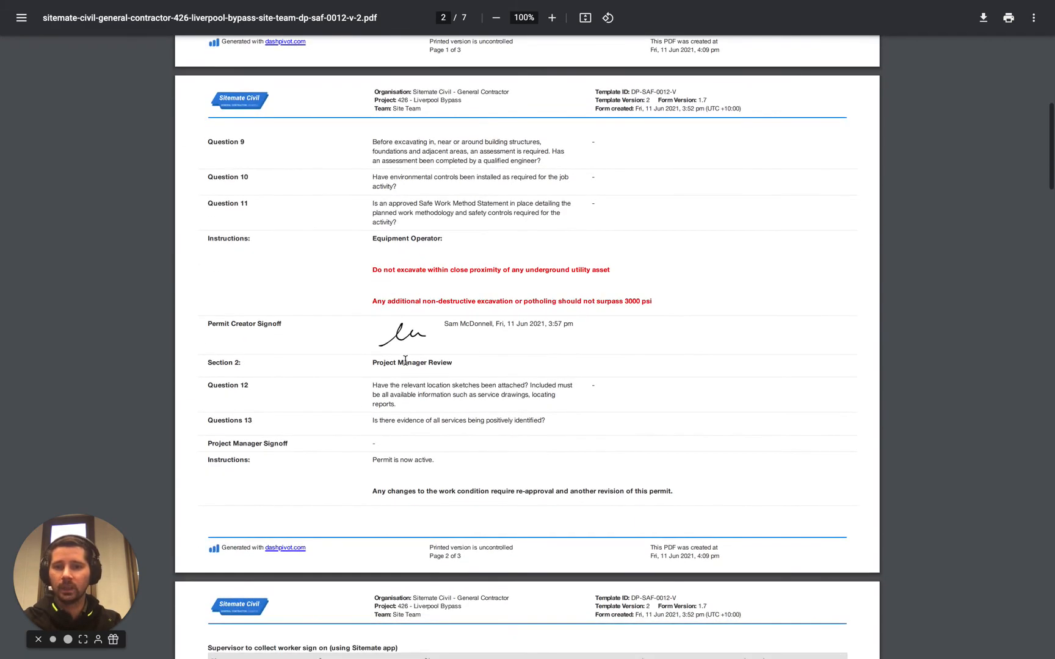
pyautogui.scroll(-7, 384, 446)
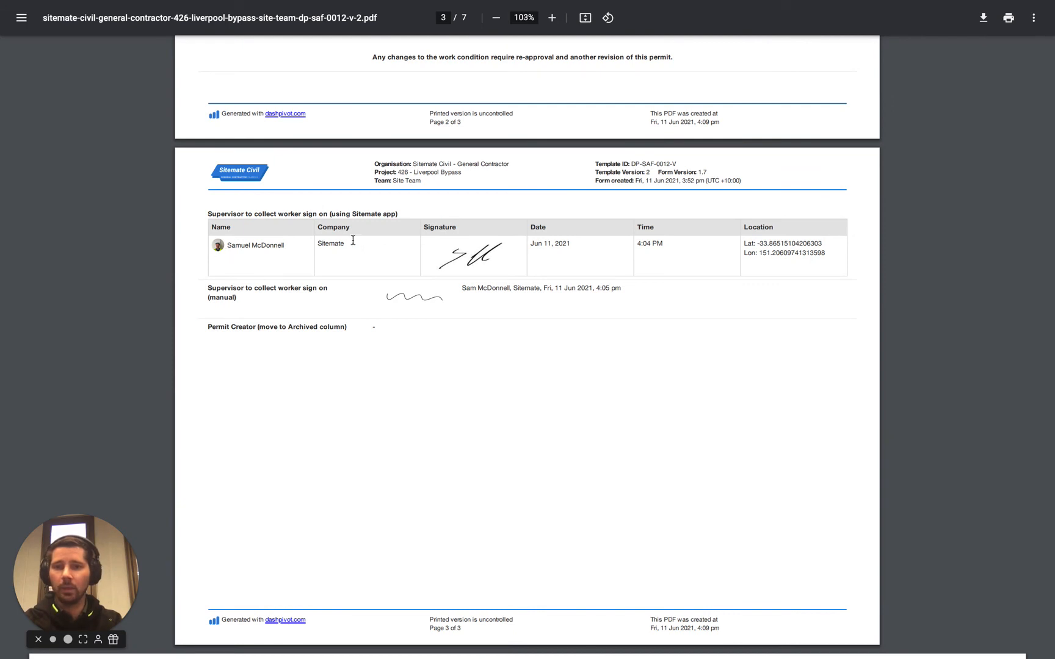
pyautogui.keyDown('ctrl'); pyautogui.scroll(3, 353, 241); pyautogui.keyUp('ctrl')
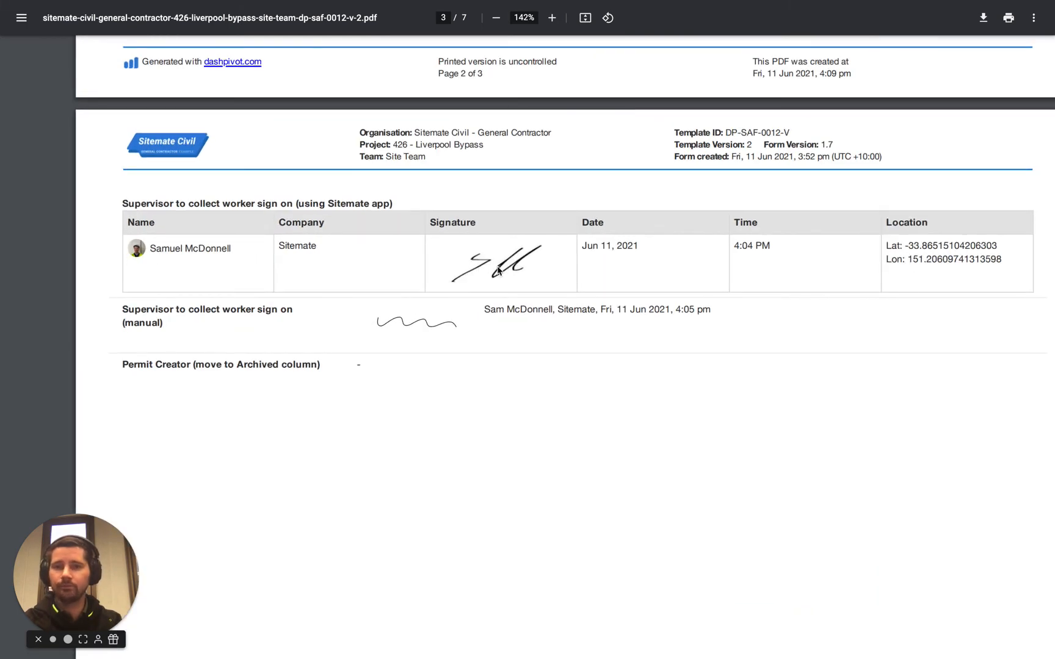
pyautogui.keyDown('ctrl'); pyautogui.scroll(-3, 498, 270); pyautogui.keyUp('ctrl')
pyautogui.scroll(-10, 503, 393)
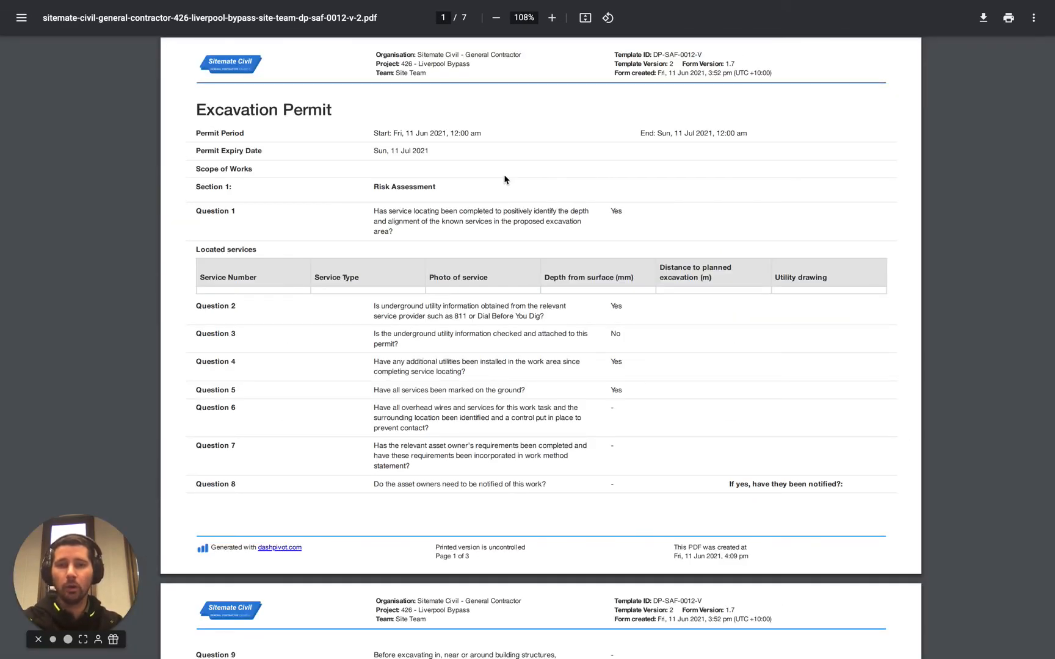
# - Switch to the Permit to Work - Excavation template tab and view its permits in the Register view
pyautogui.hotkey('ctrl', 'Tab')
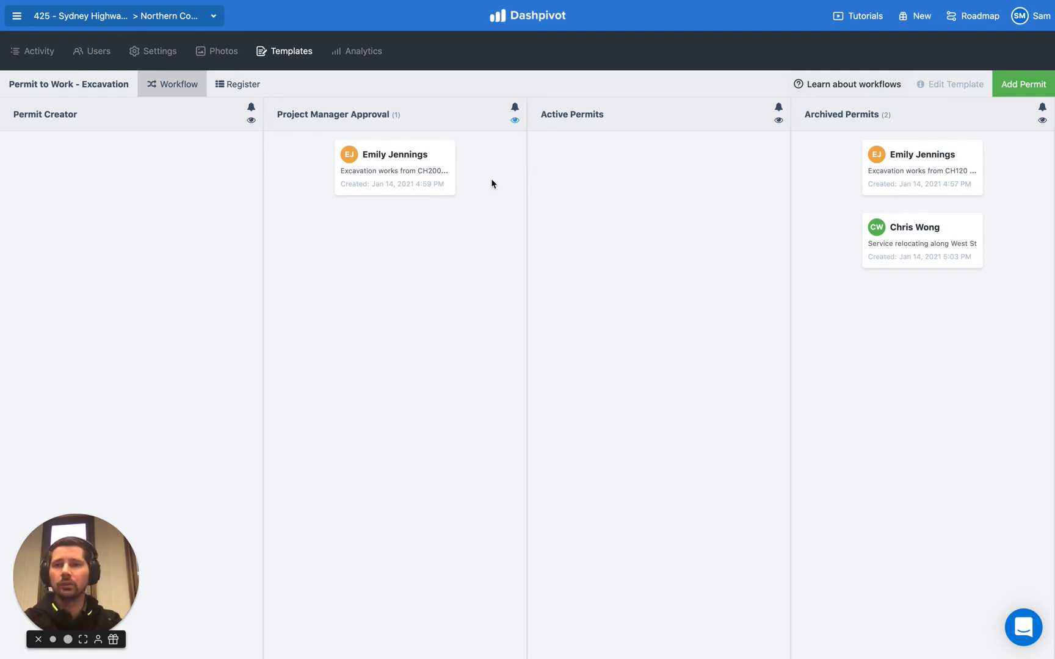
pyautogui.click(250, 91)
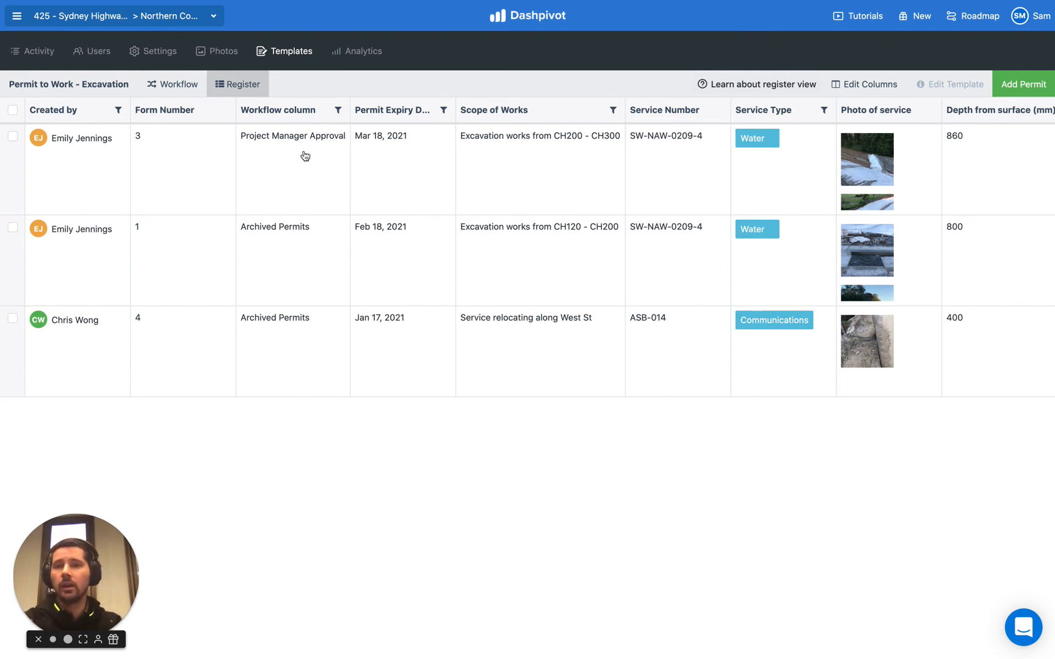
pyautogui.hscroll(1, 390, 274)
pyautogui.hscroll(5, 391, 274)
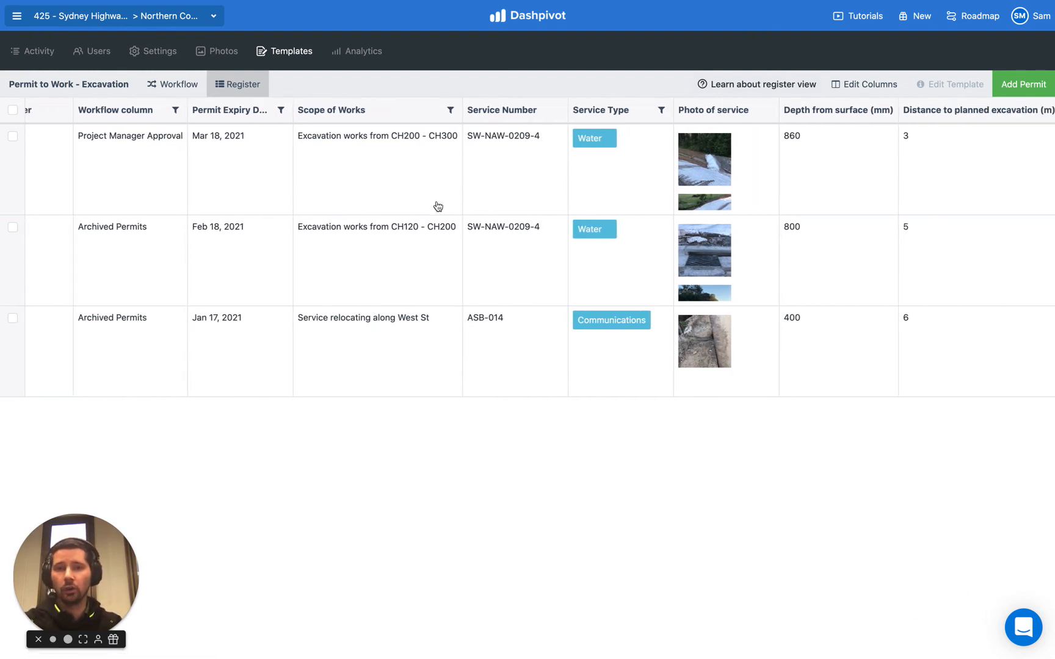
# - Scroll through the register columns, filter Scope of Works by West St, then remove the filter
pyautogui.hscroll(5, 438, 206)
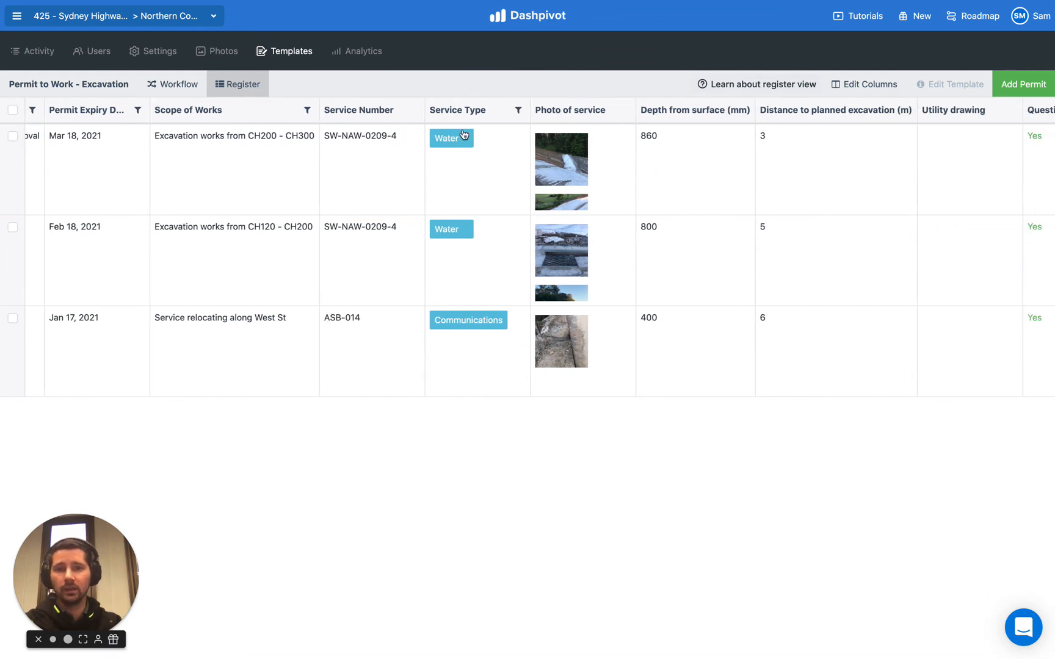
pyautogui.hscroll(6, 510, 196)
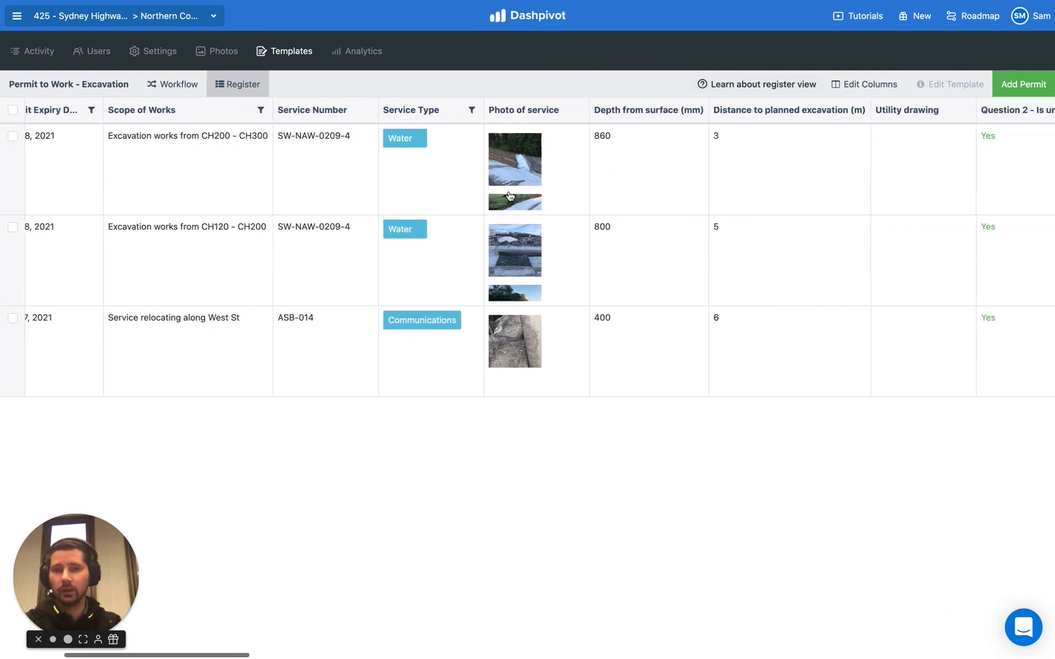
pyautogui.hscroll(-15, 510, 196)
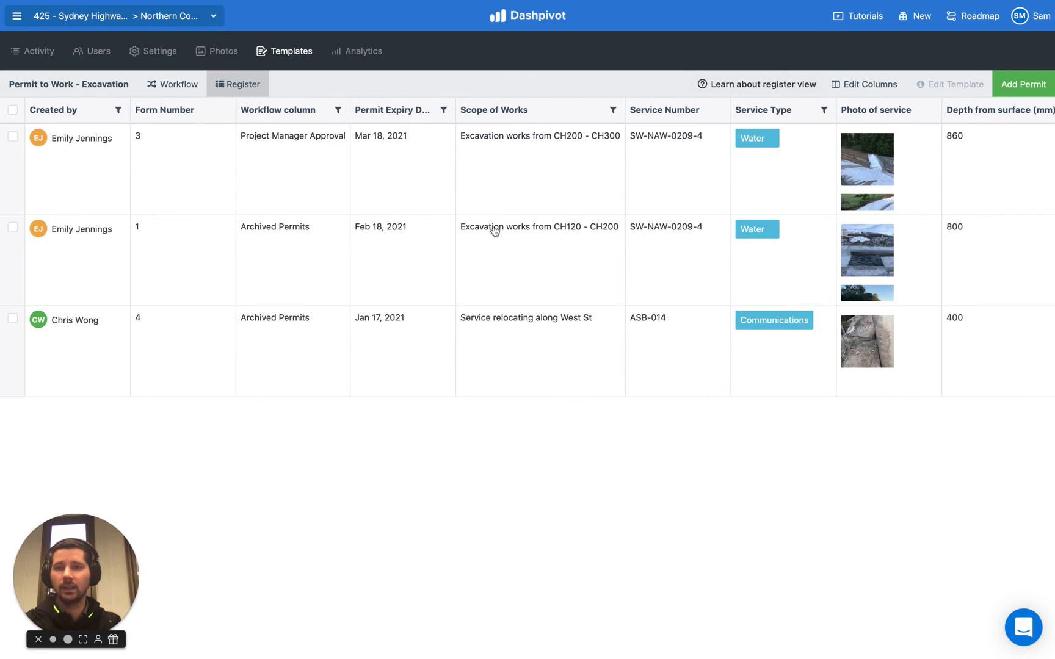
pyautogui.click(613, 110)
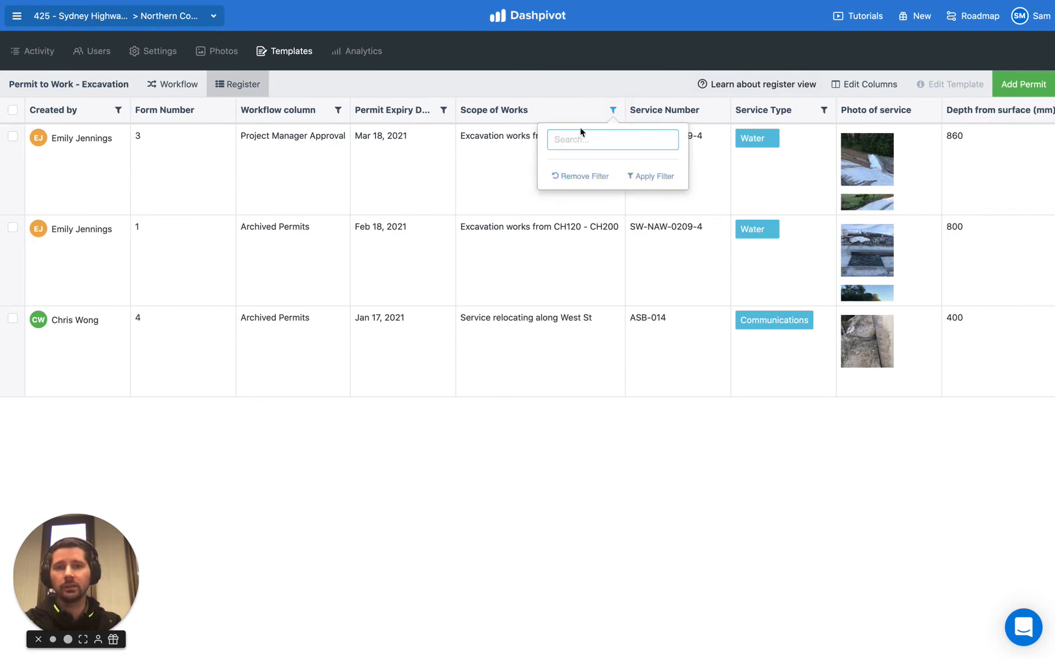
pyautogui.click(601, 137)
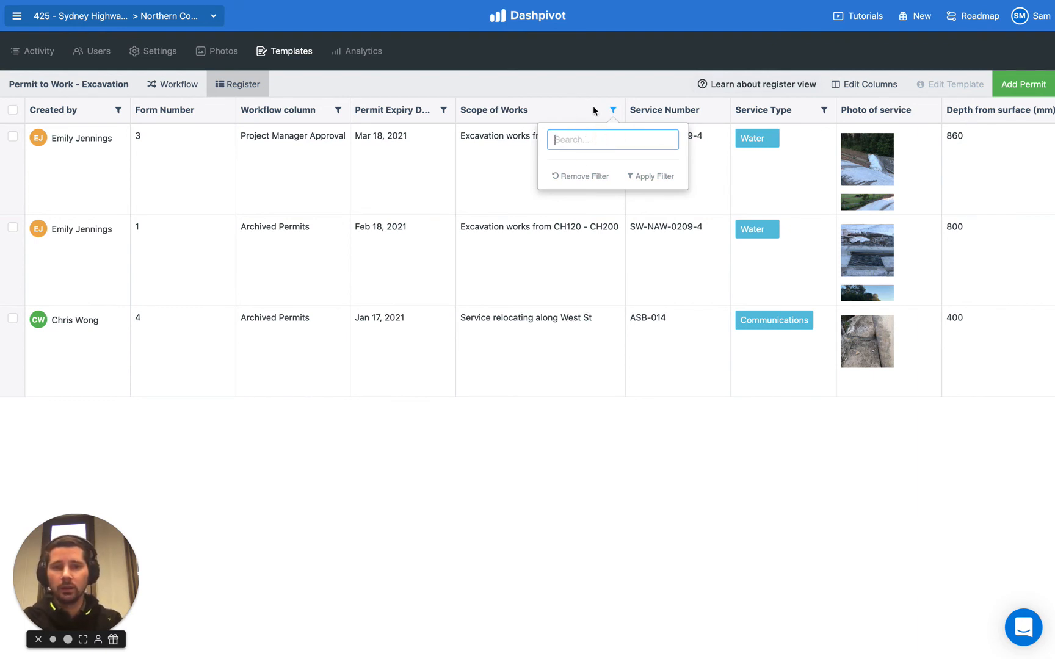
pyautogui.write('West St')
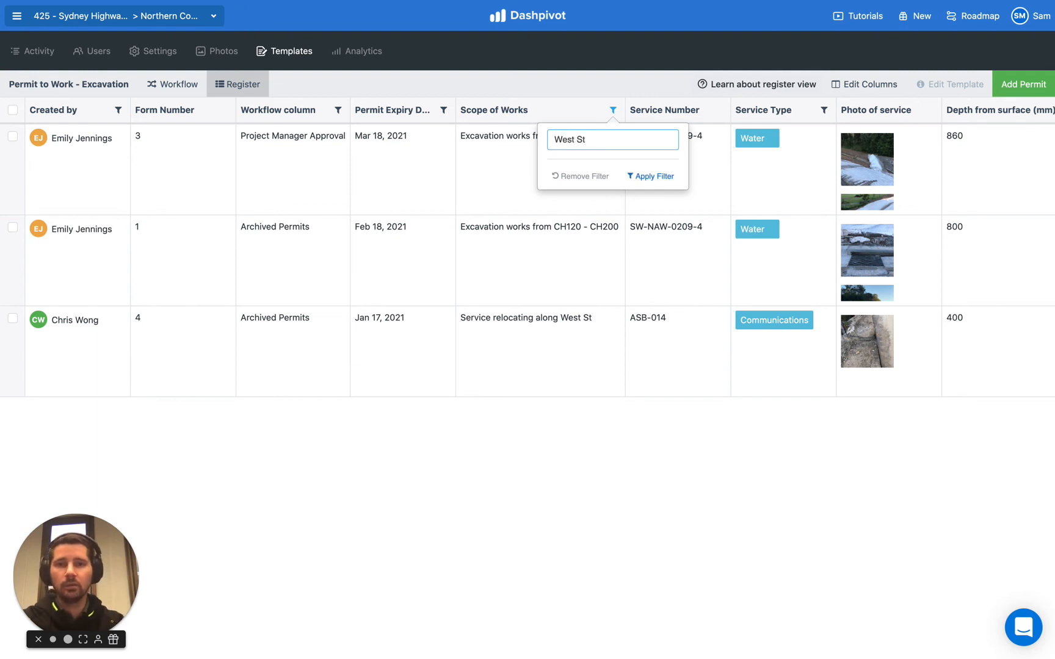
pyautogui.press('Return')
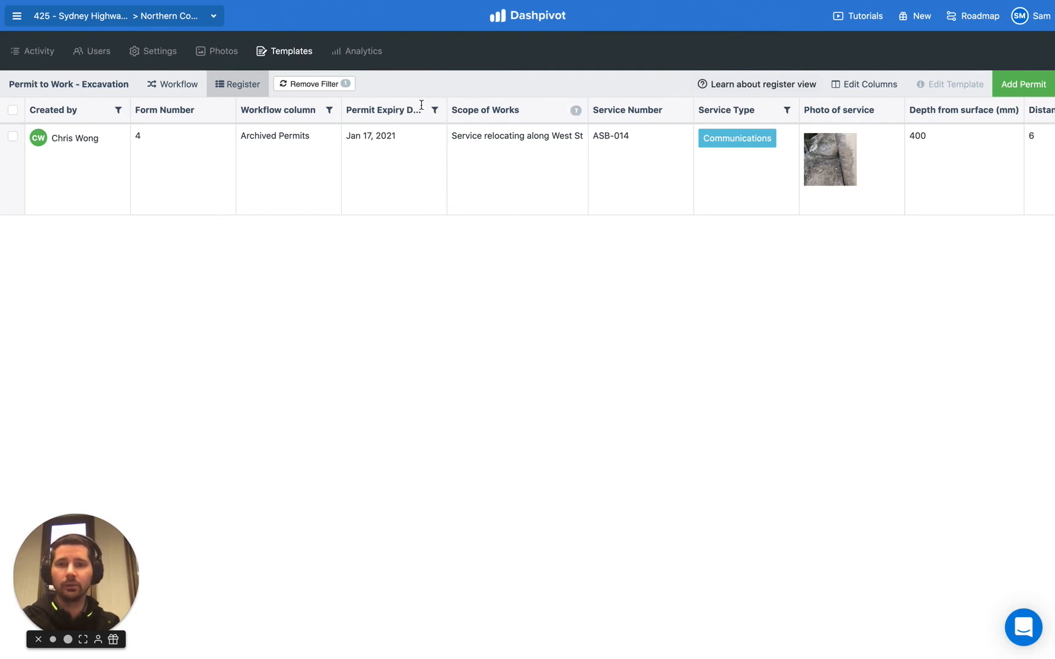
pyautogui.click(312, 86)
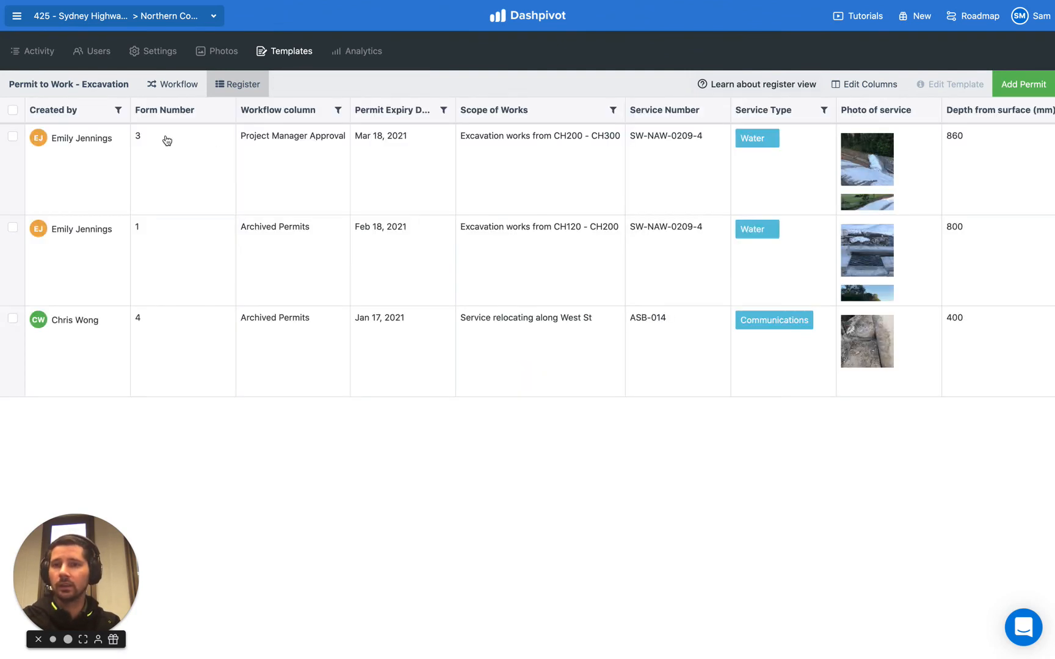
# - Select all permits in the register and download the register only as a PDF
pyautogui.click(12, 112)
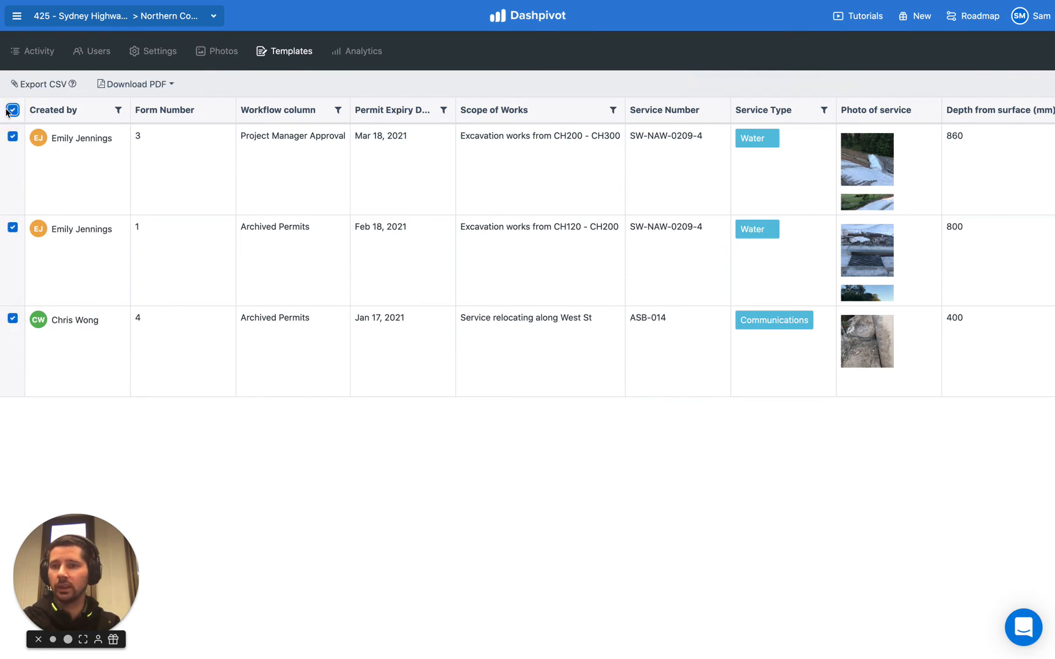
pyautogui.click(174, 90)
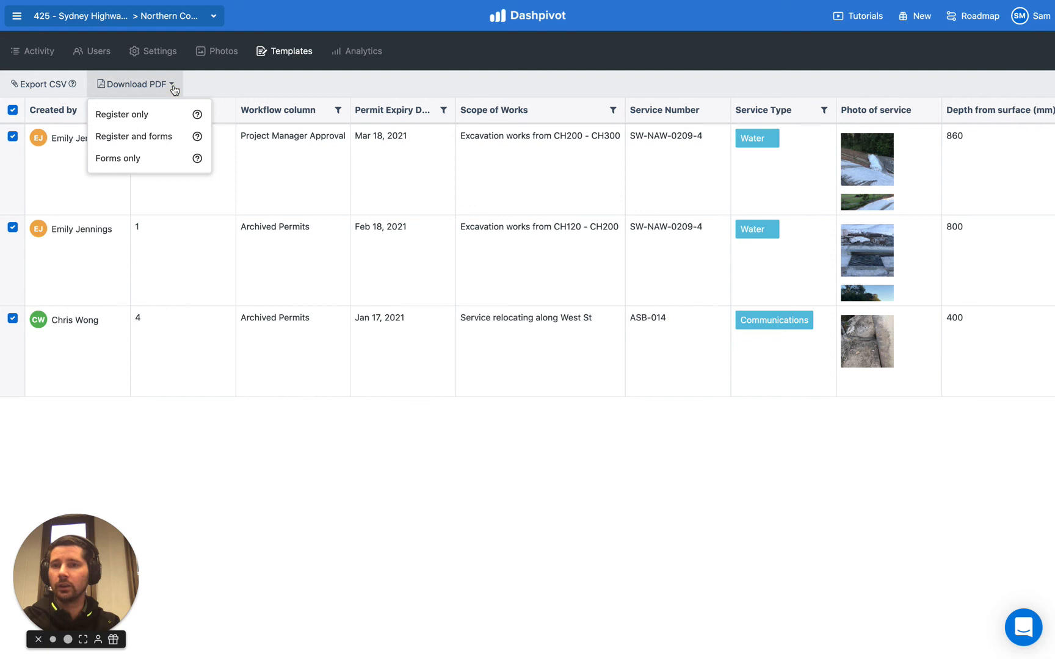
pyautogui.click(152, 117)
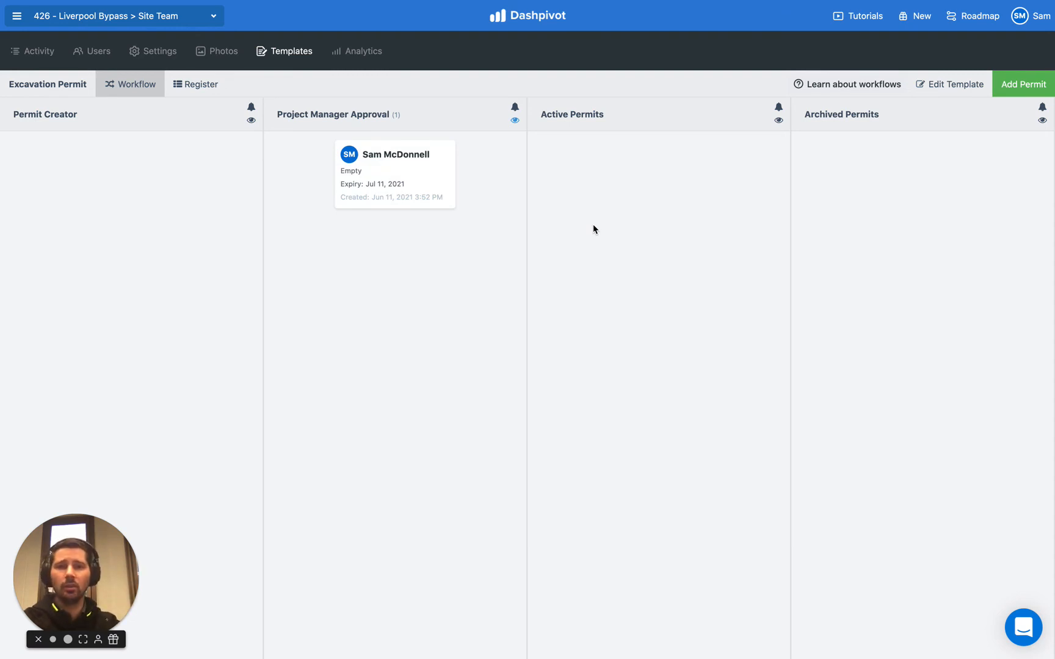
# - Open the Excavation Permit template editor and review the date type options of Permit Period and Permit Expiry Date
pyautogui.click(947, 91)
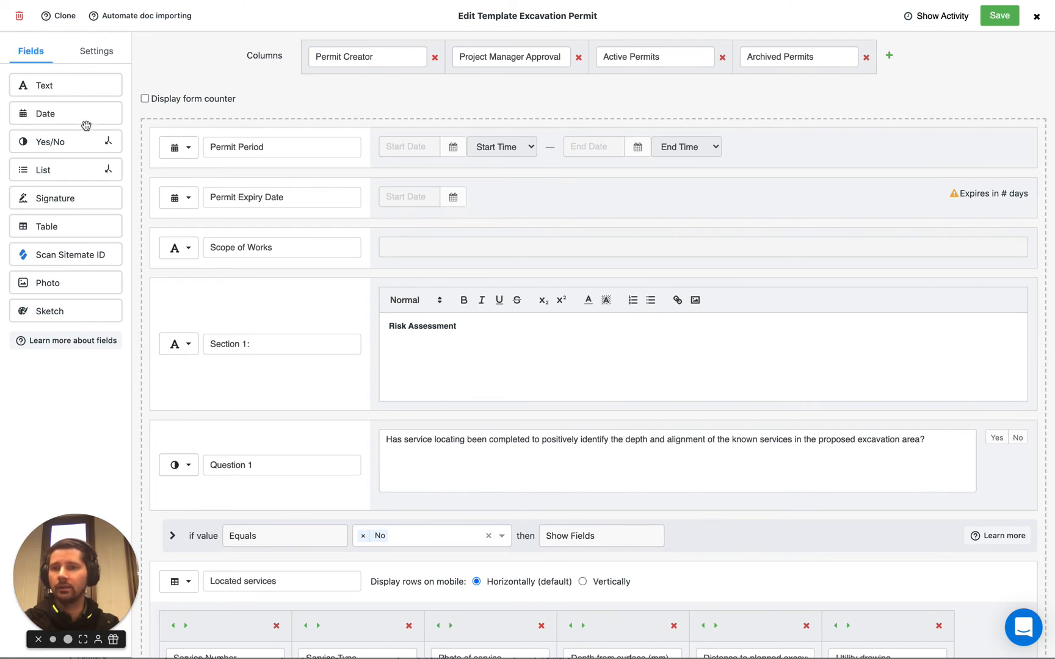
pyautogui.click(179, 198)
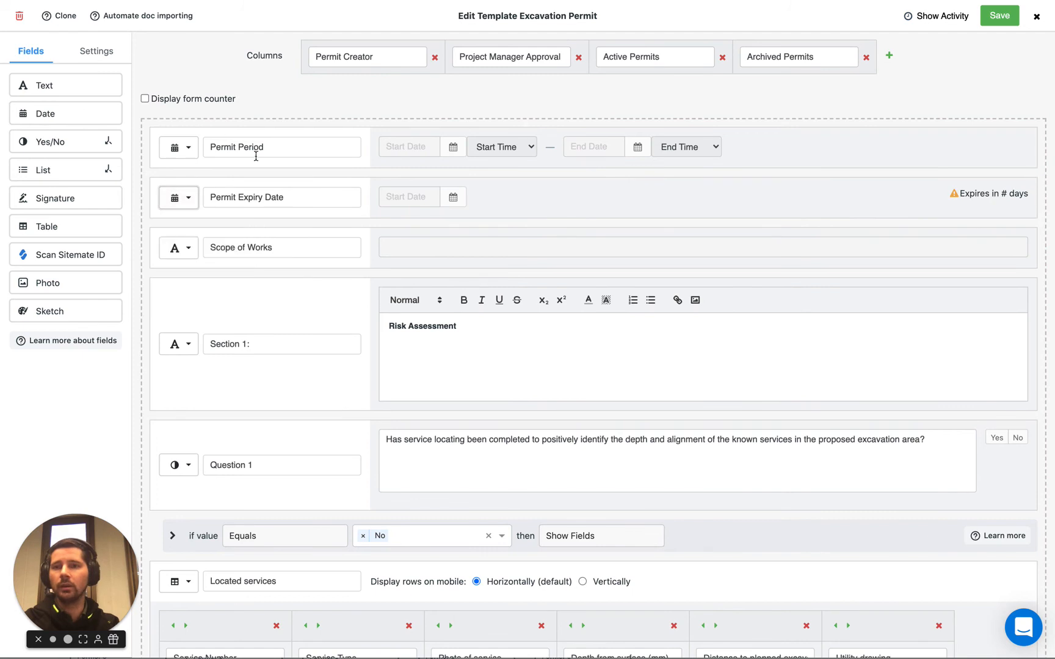
pyautogui.scroll(-1, 278, 202)
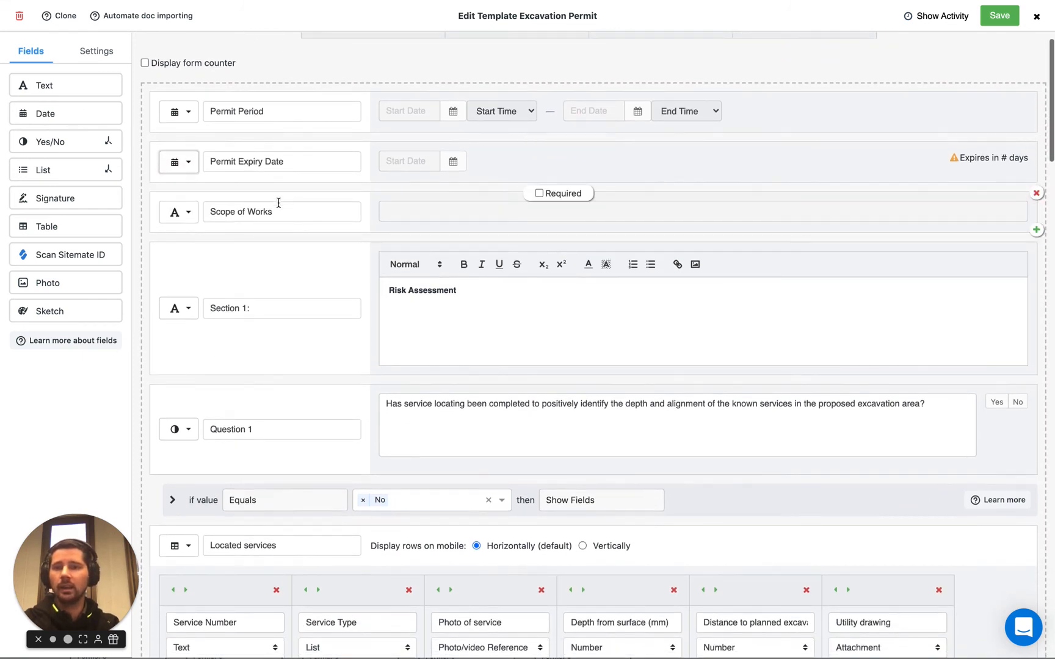
pyautogui.scroll(-1, 244, 166)
pyautogui.click(247, 166)
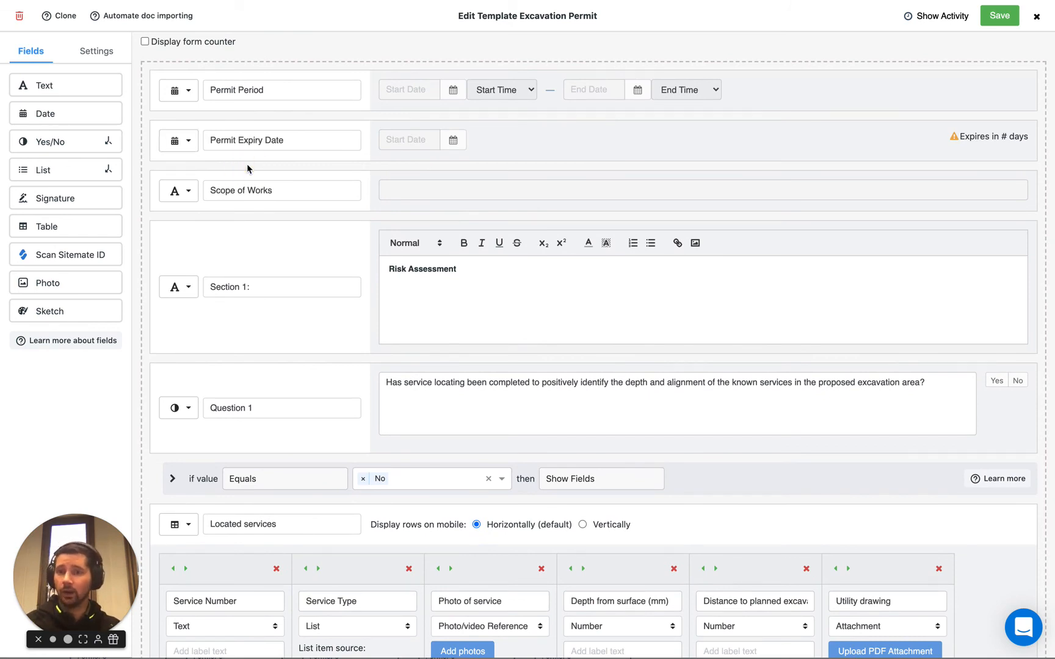
pyautogui.scroll(1, 247, 165)
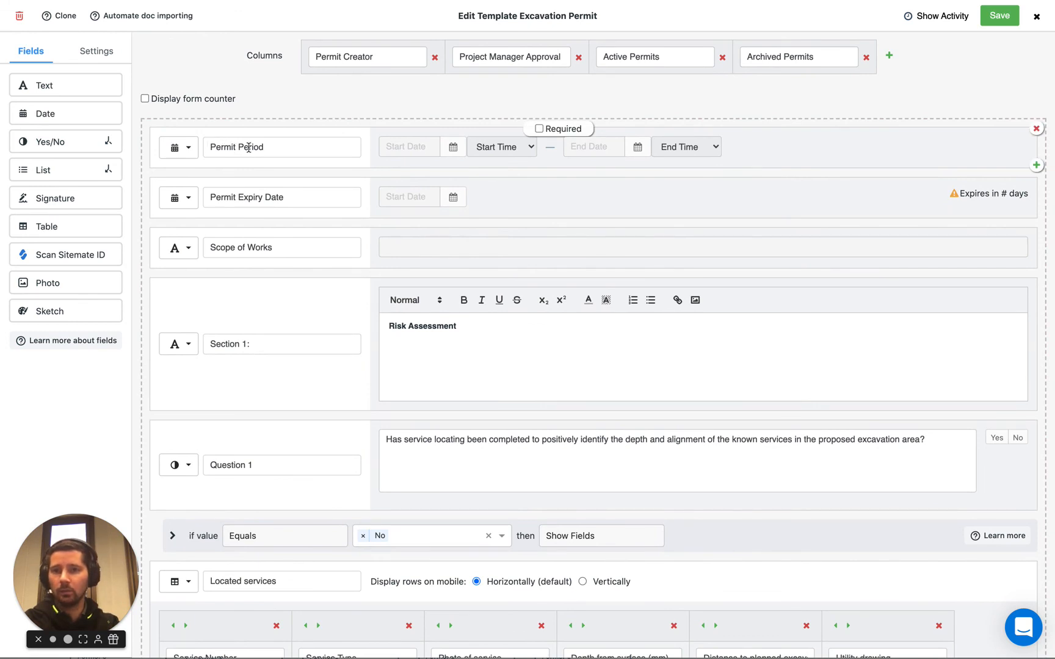
pyautogui.click(178, 148)
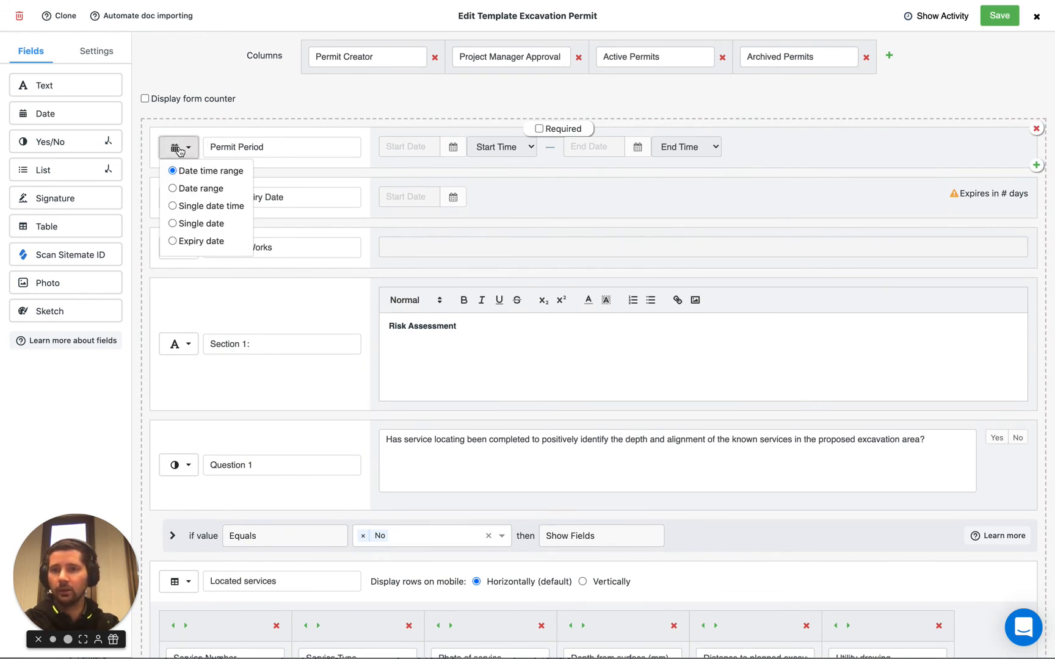
pyautogui.click(151, 202)
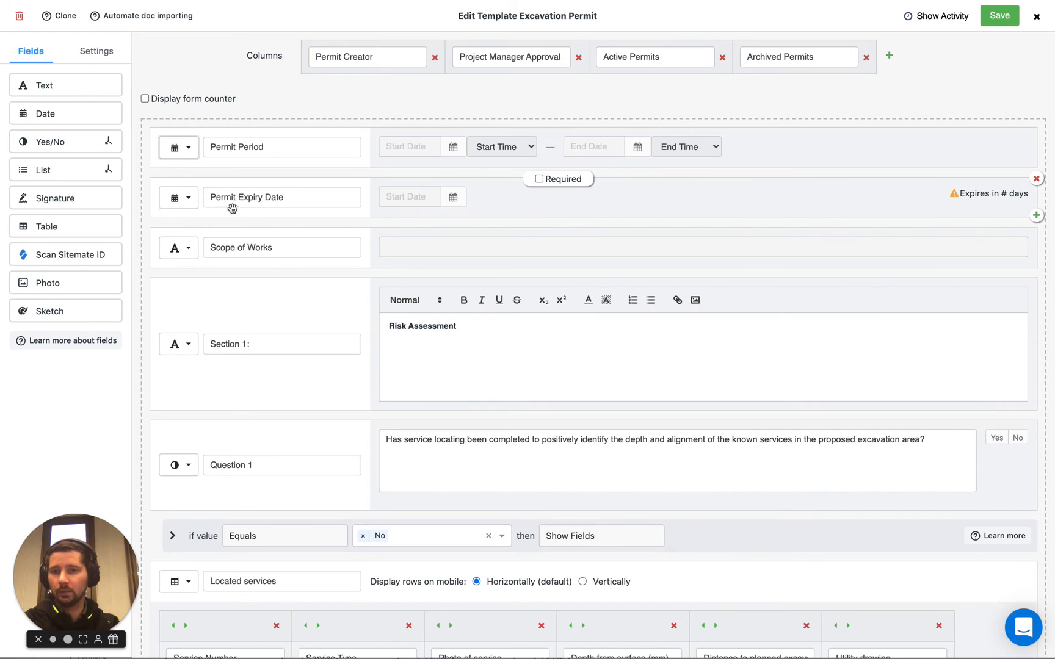
pyautogui.click(187, 199)
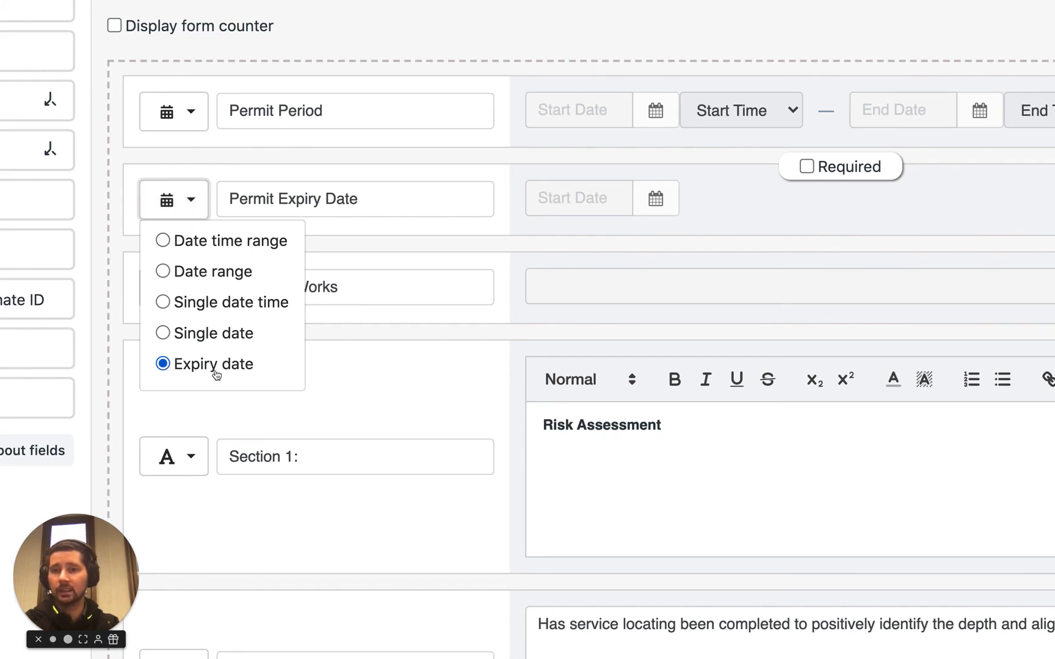
pyautogui.click(344, 230)
pyautogui.scroll(-5, 345, 231)
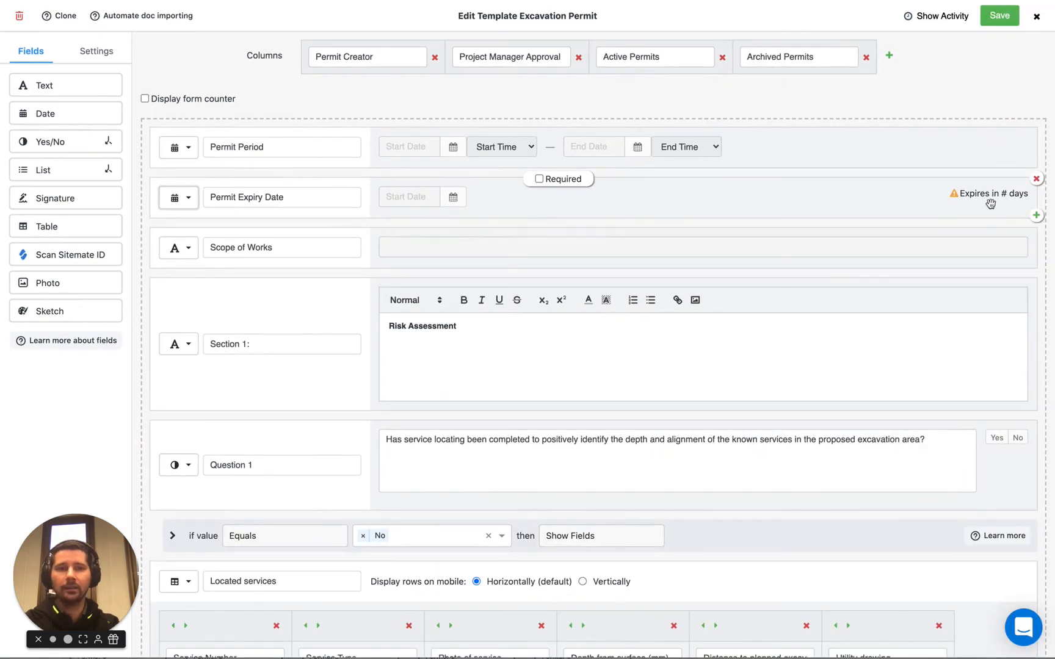
# - Add a Text field below Permit Period and move Scope of Works above Permit Expiry Date
pyautogui.click(201, 211)
pyautogui.moveTo(51, 88); pyautogui.dragTo(207, 170)
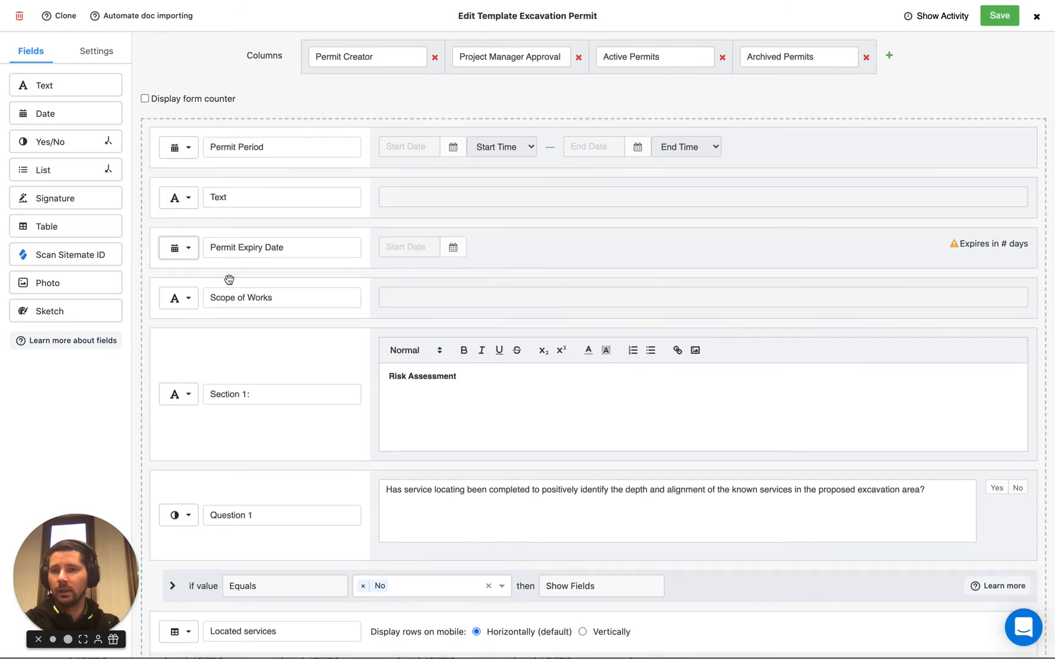
pyautogui.moveTo(222, 265); pyautogui.dragTo(227, 233)
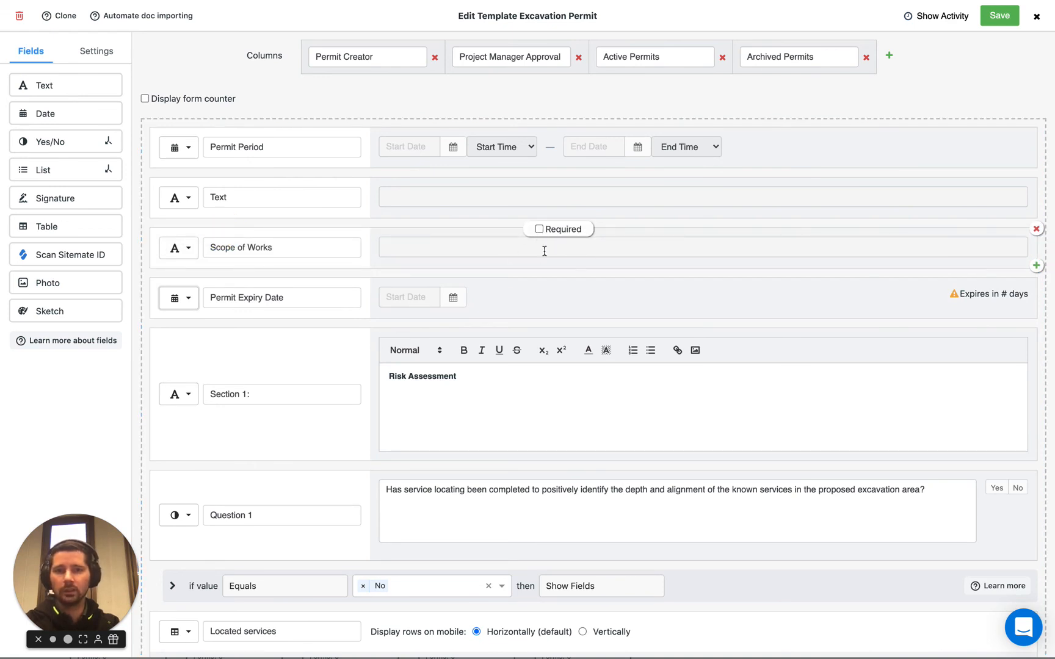
# - Mark the Scope of Works field as required and check the answer type options for Question 1
pyautogui.click(539, 230)
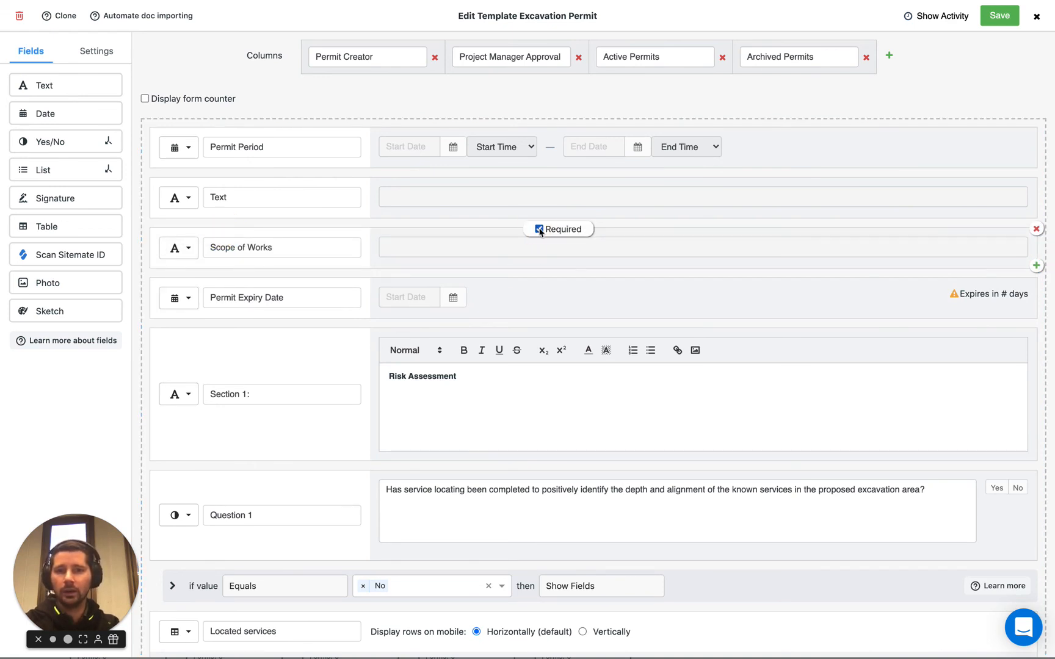
pyautogui.scroll(-4, 440, 285)
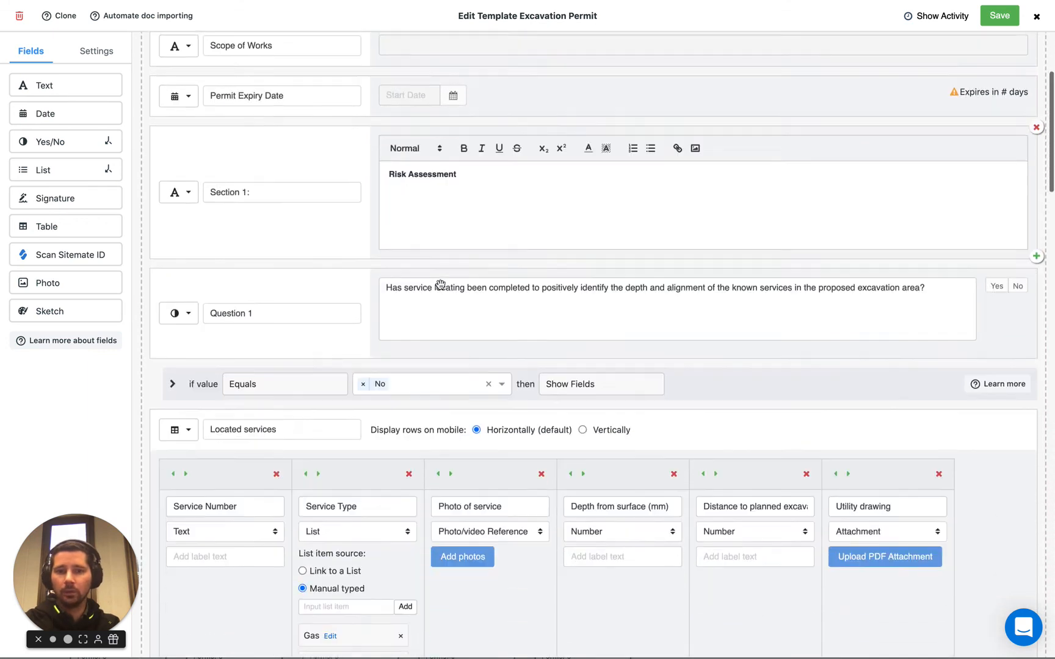
pyautogui.click(179, 301)
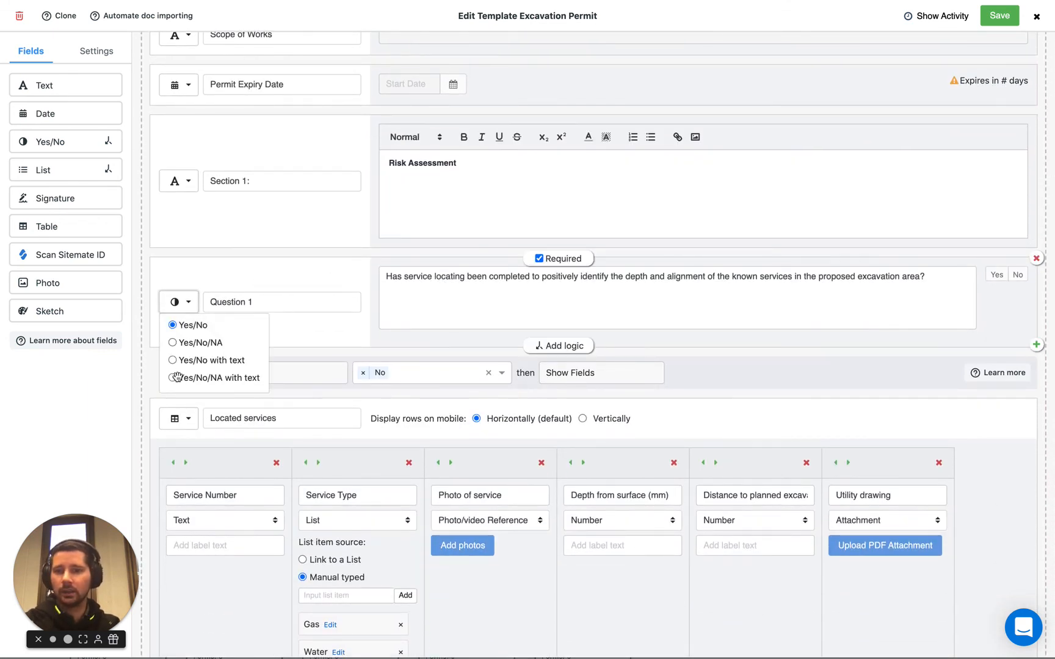
pyautogui.click(389, 318)
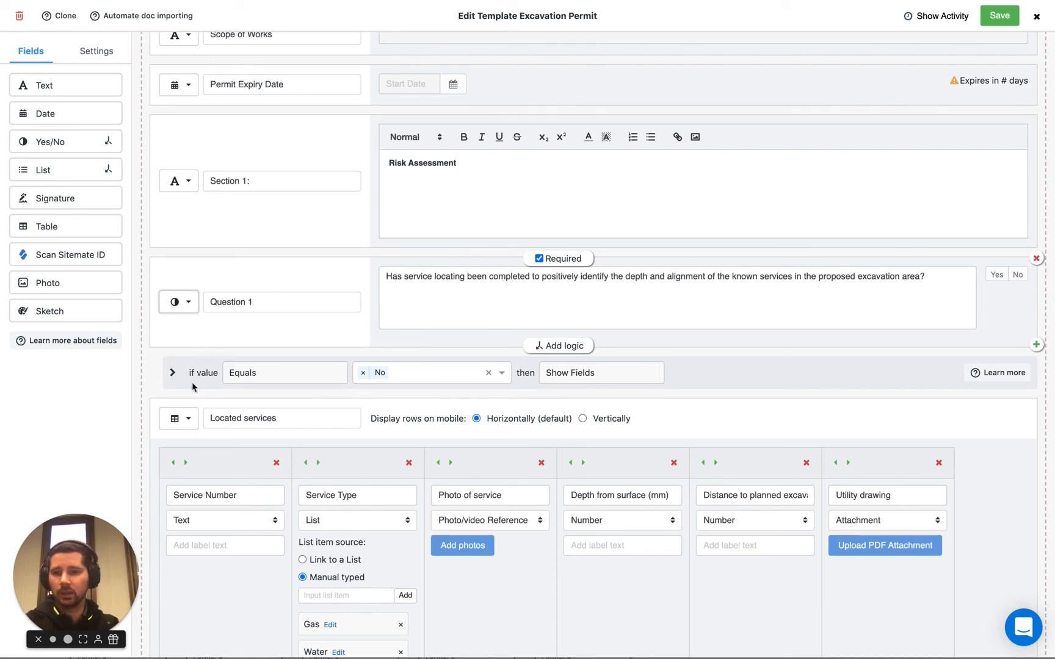
# - Inspect Question 1's conditional logic and its DO NOT PROCEED warning text field, then save the template
pyautogui.click(173, 373)
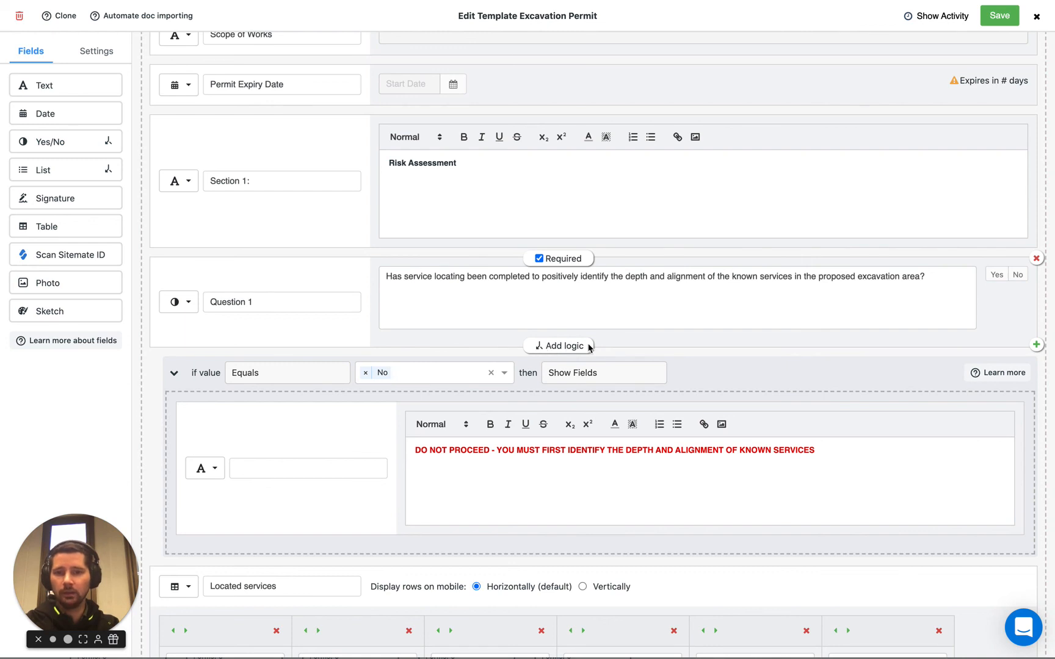
pyautogui.click(206, 469)
pyautogui.click(379, 552)
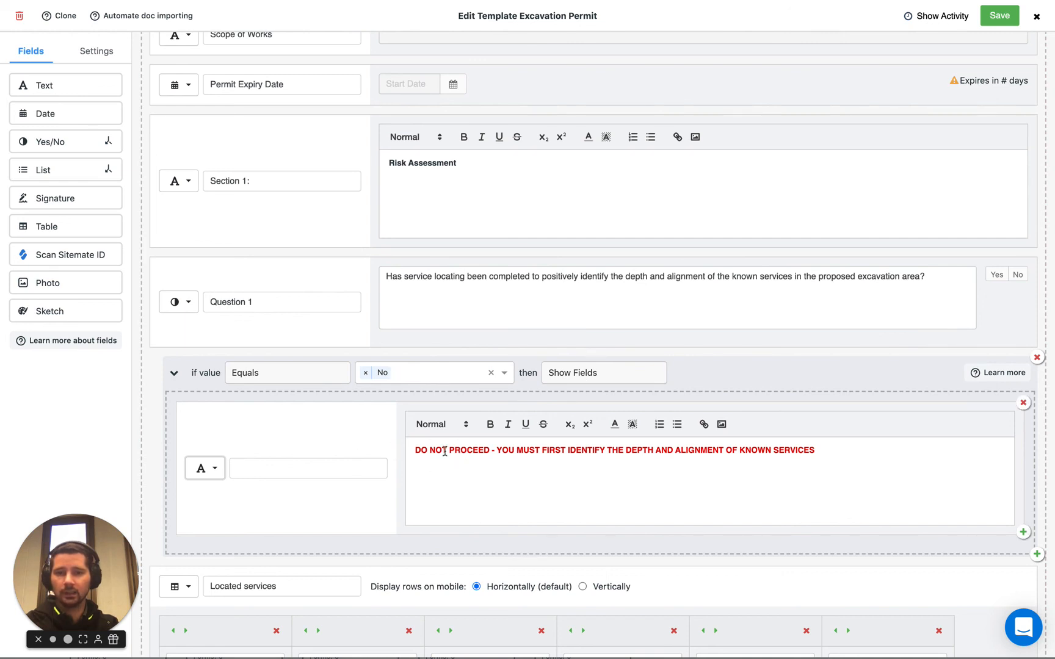
pyautogui.click(215, 471)
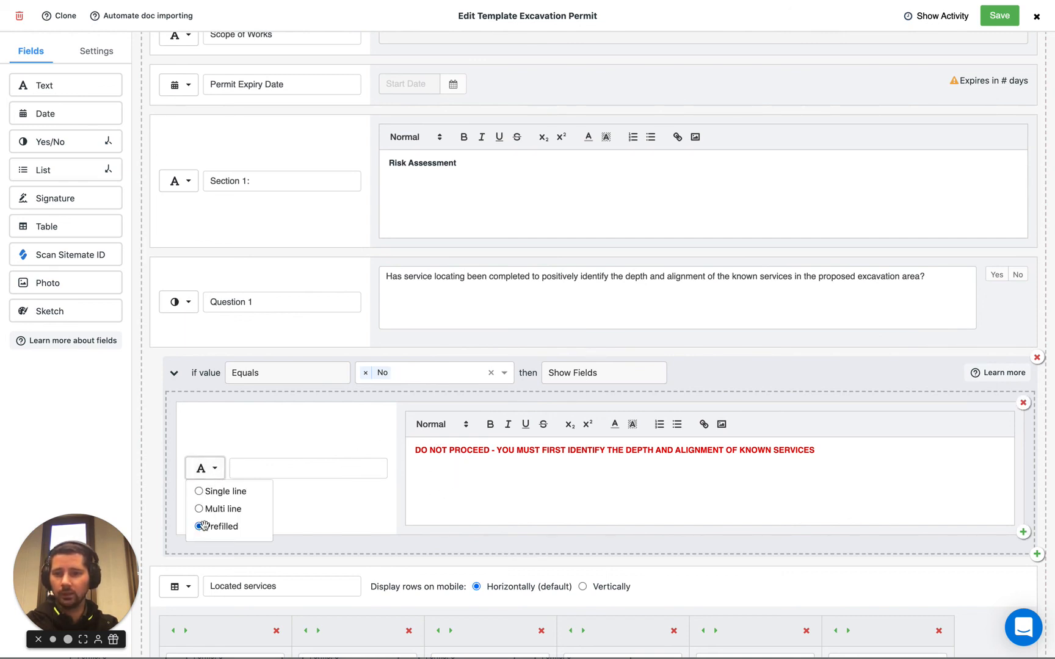
pyautogui.click(471, 460)
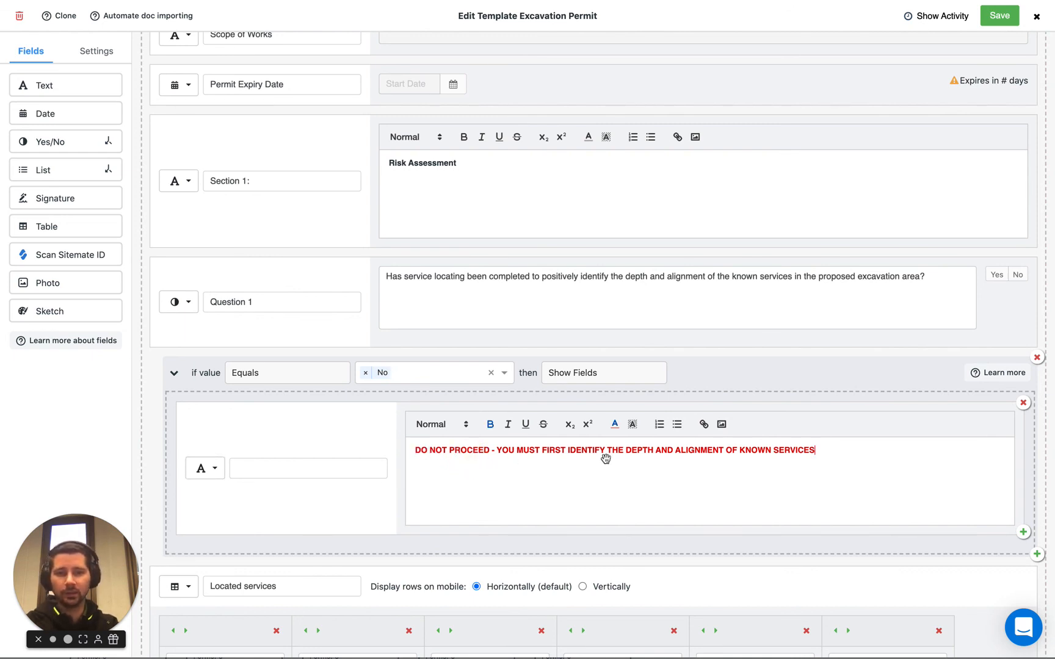
pyautogui.scroll(-1, 787, 463)
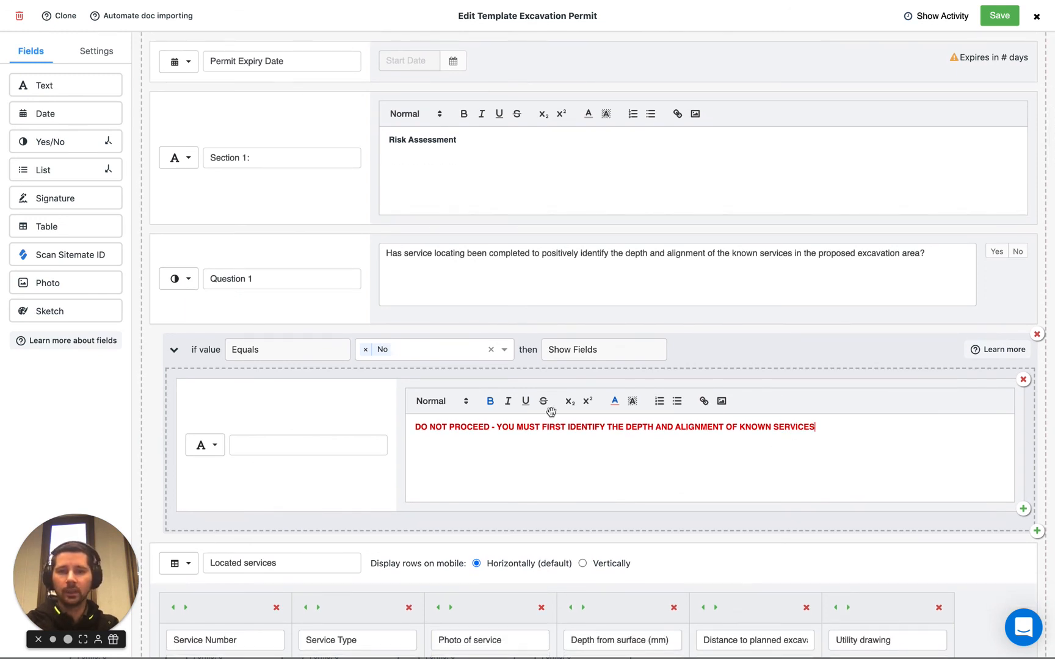
pyautogui.click(174, 349)
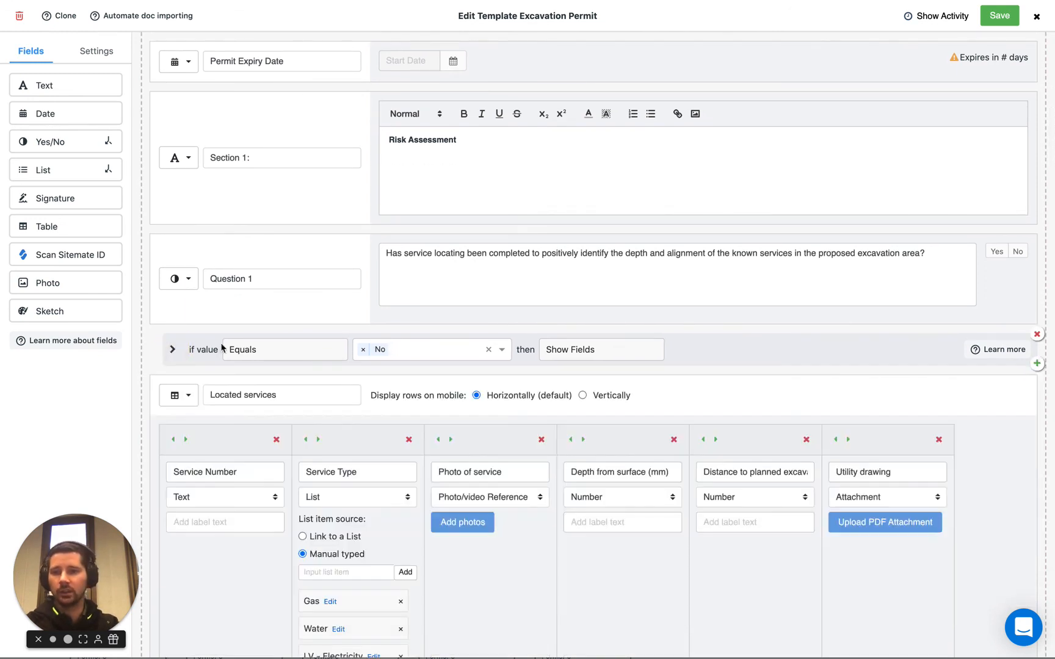
pyautogui.click(174, 350)
pyautogui.scroll(1, 437, 354)
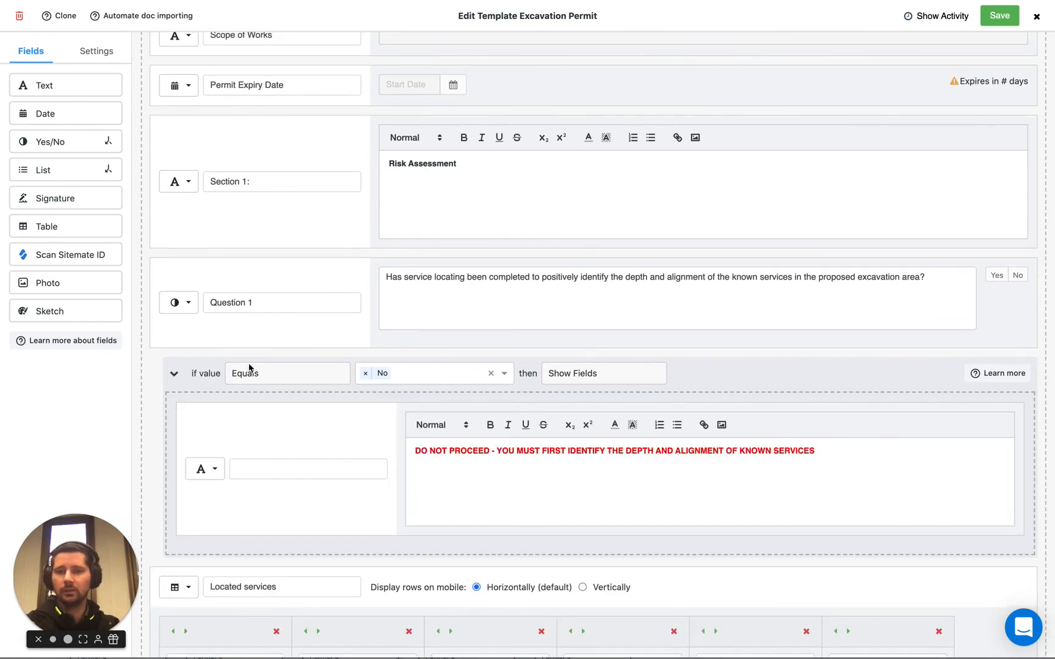
pyautogui.click(179, 376)
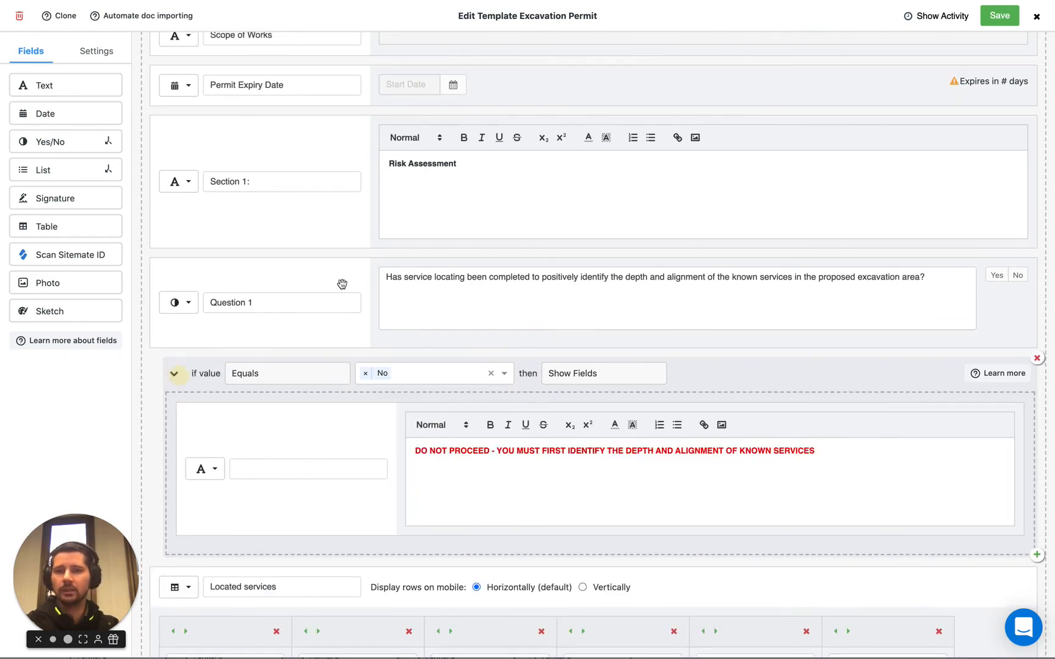
pyautogui.scroll(4, 342, 284)
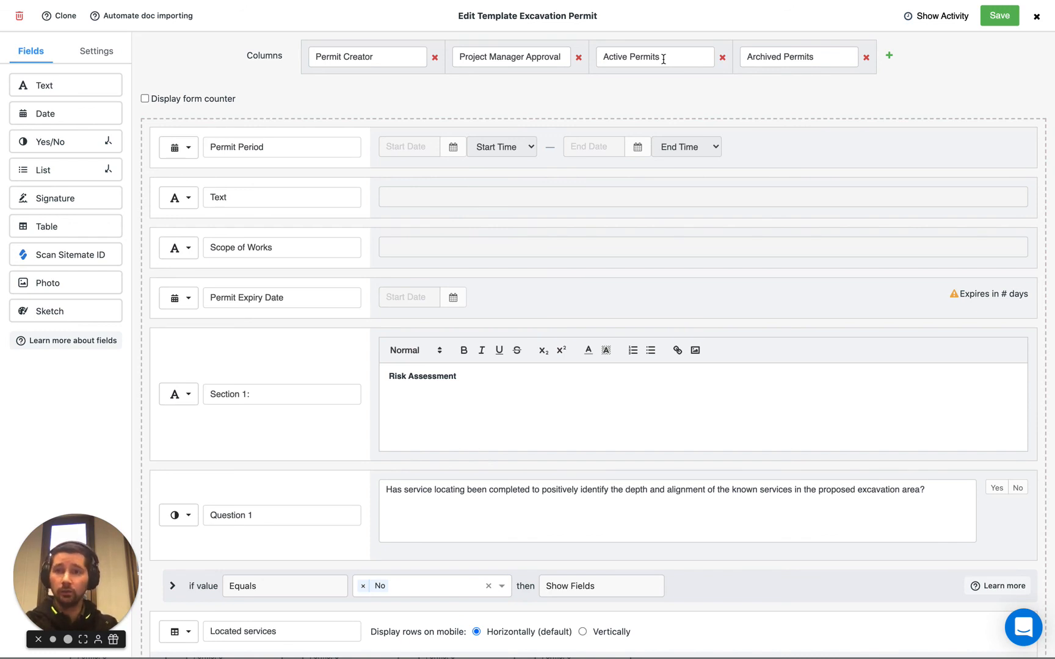
pyautogui.click(1003, 18)
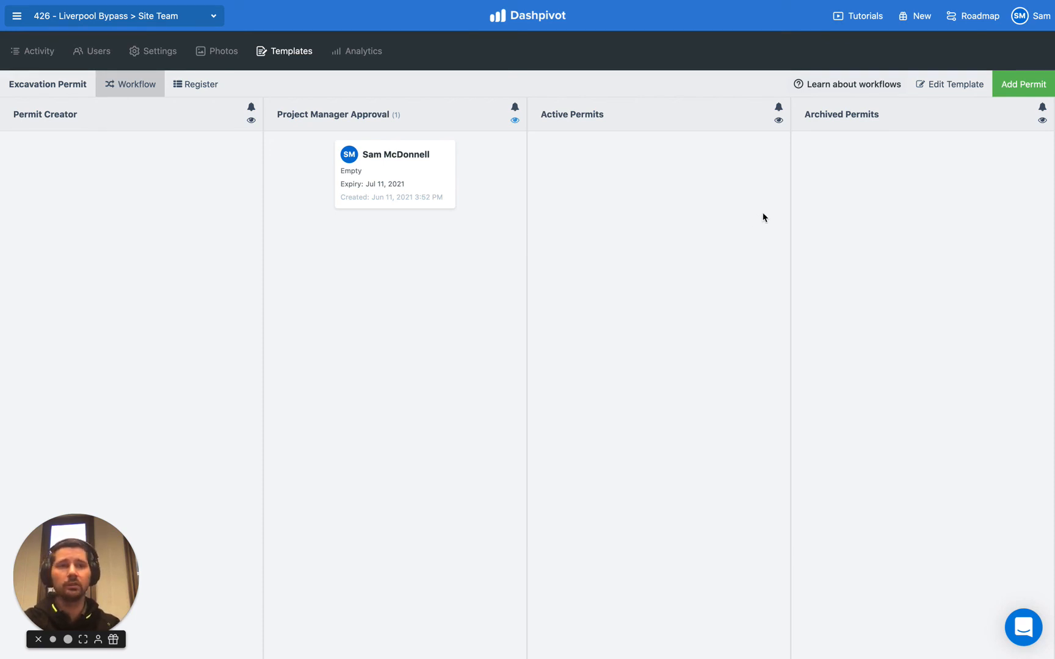
# - Return to the templates list and open, then close, the Add template setup options
pyautogui.click(277, 54)
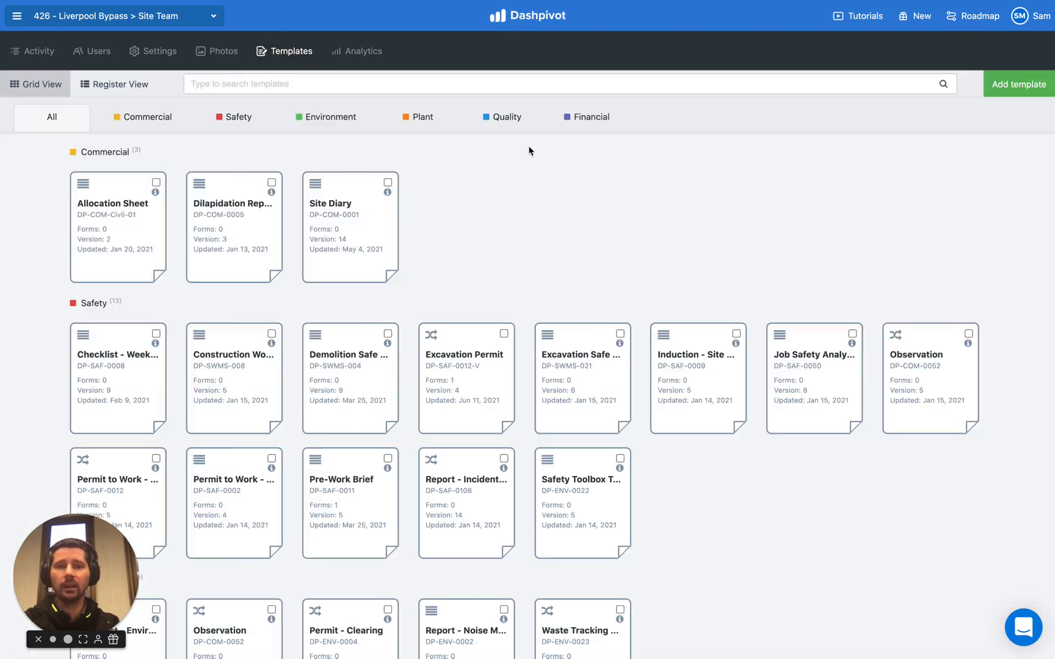
pyautogui.click(1019, 92)
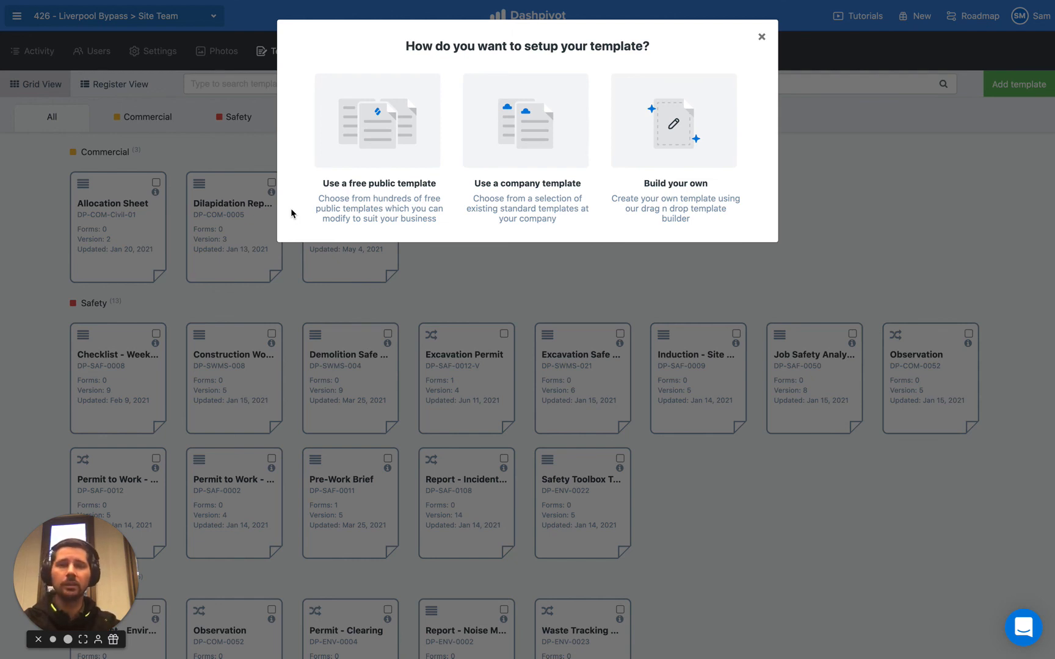
pyautogui.click(761, 37)
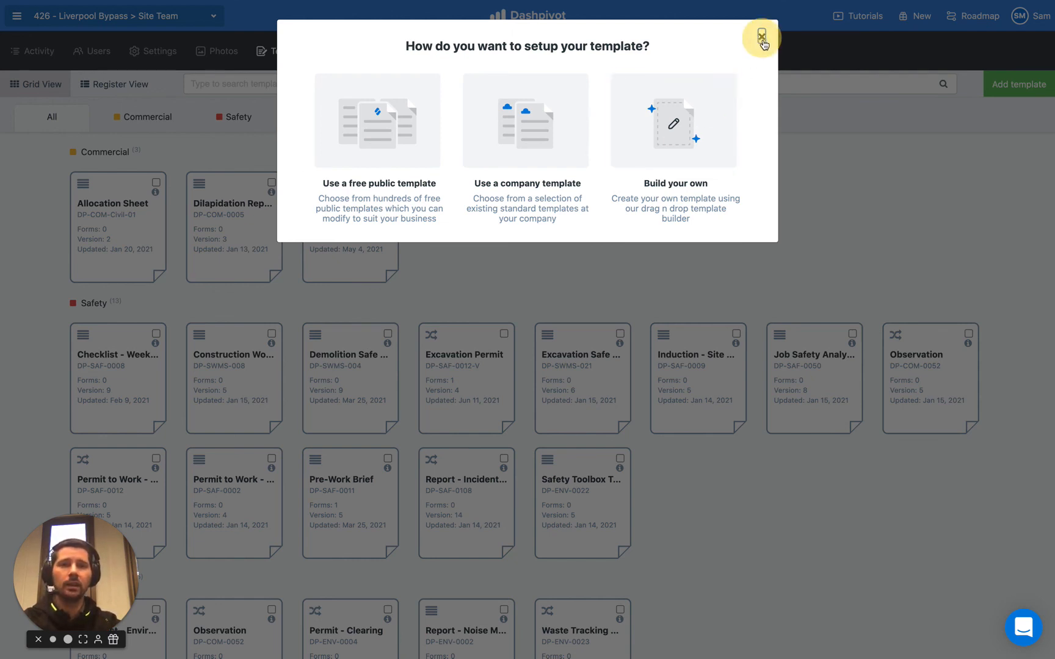